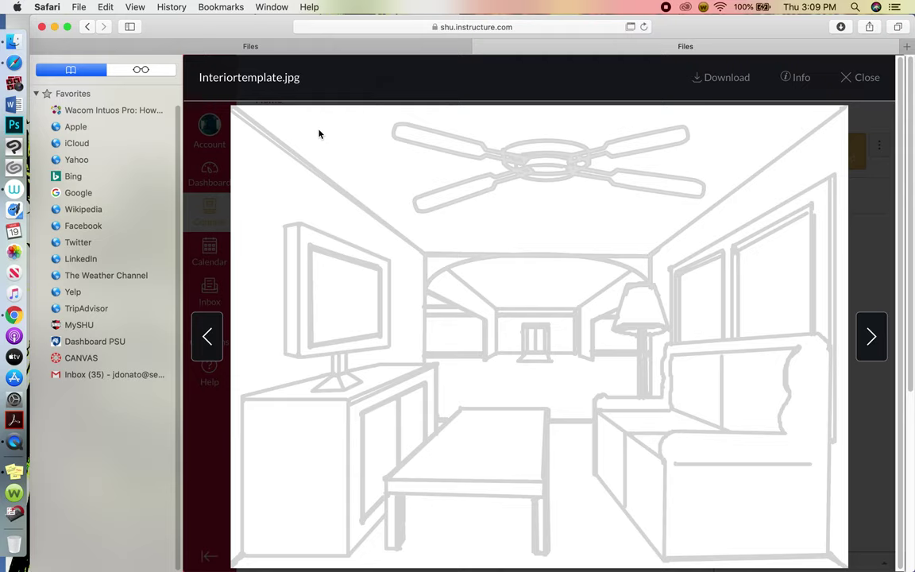
Reopen the Interiortemplate.jpg preview in Canvas and drag the image onto Photoshop's Dock icon.
click(850, 77)
scroll(339, 186, up, 4)
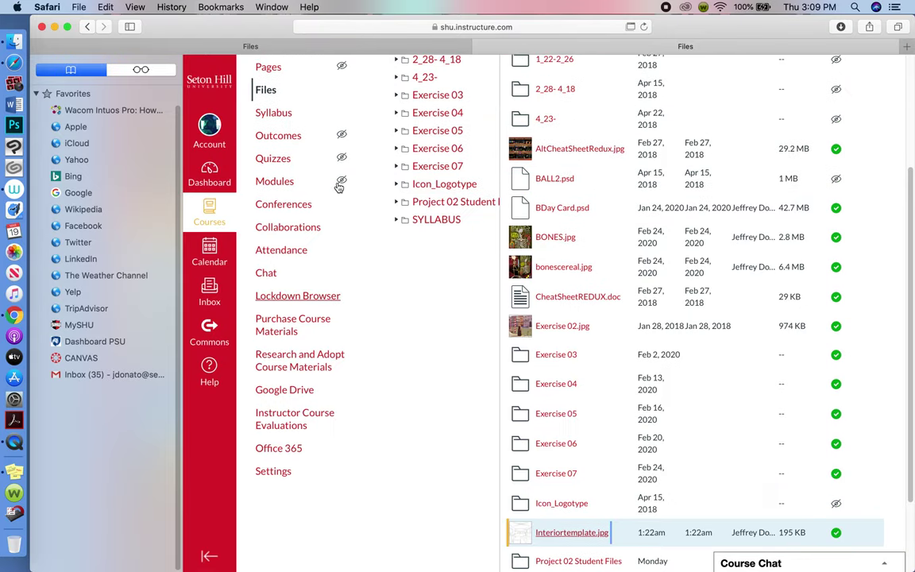
scroll(418, 198, down, 3)
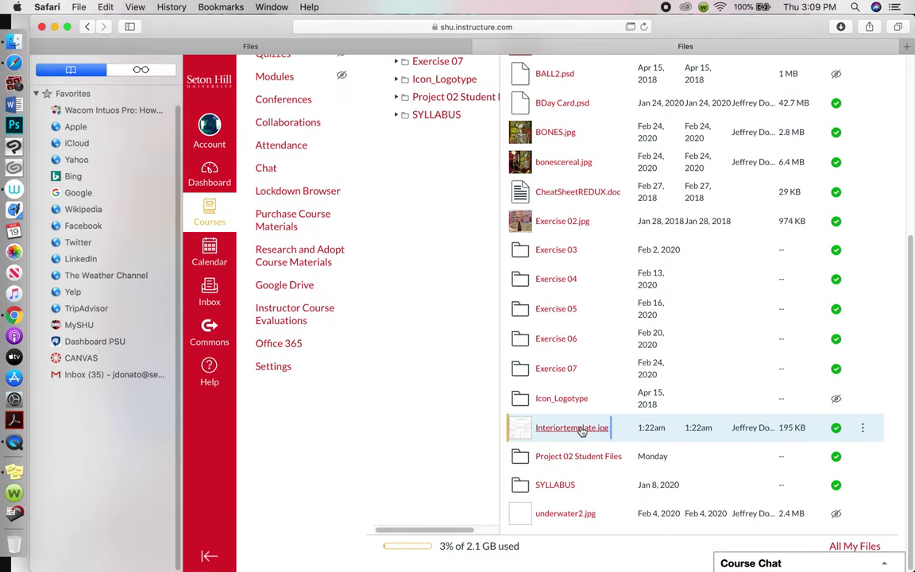
click(581, 429)
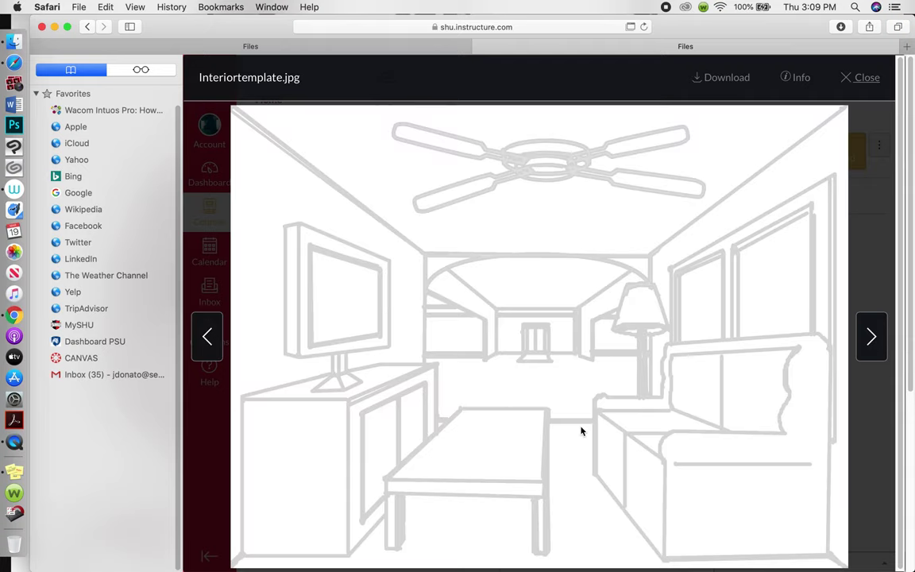
drag(240, 188, 19, 131)
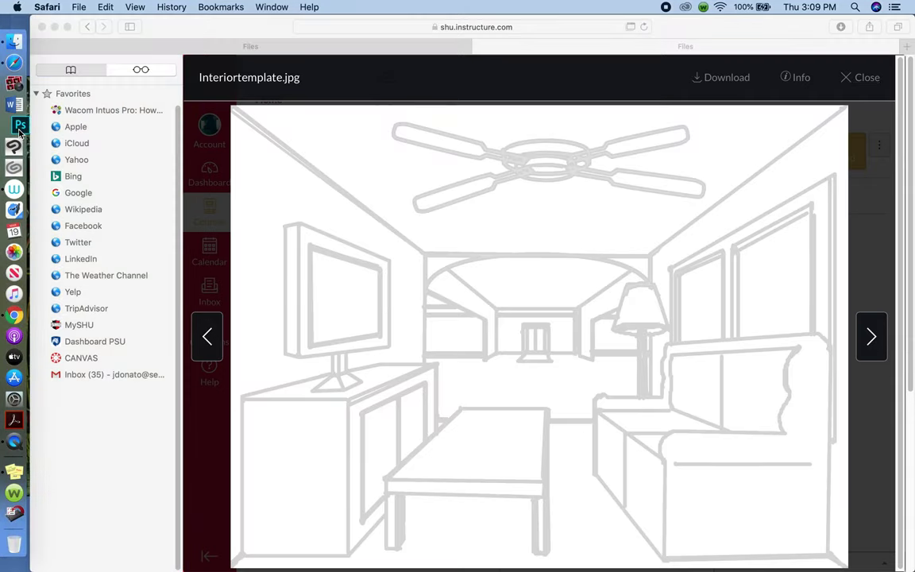
Close the browser and fit Interiortemplate-3.jpg to the Photoshop window with View > Fit on Screen.
click(41, 26)
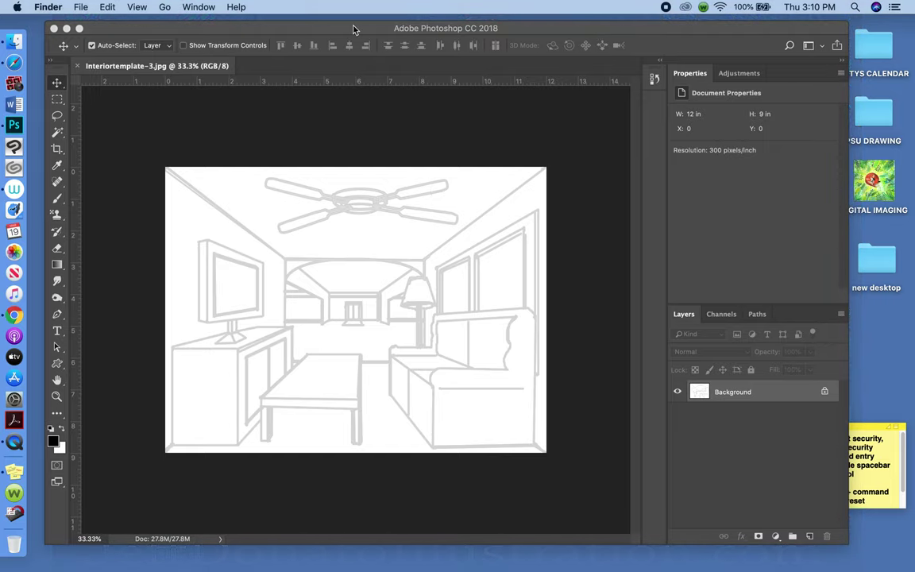
click(318, 24)
click(367, 8)
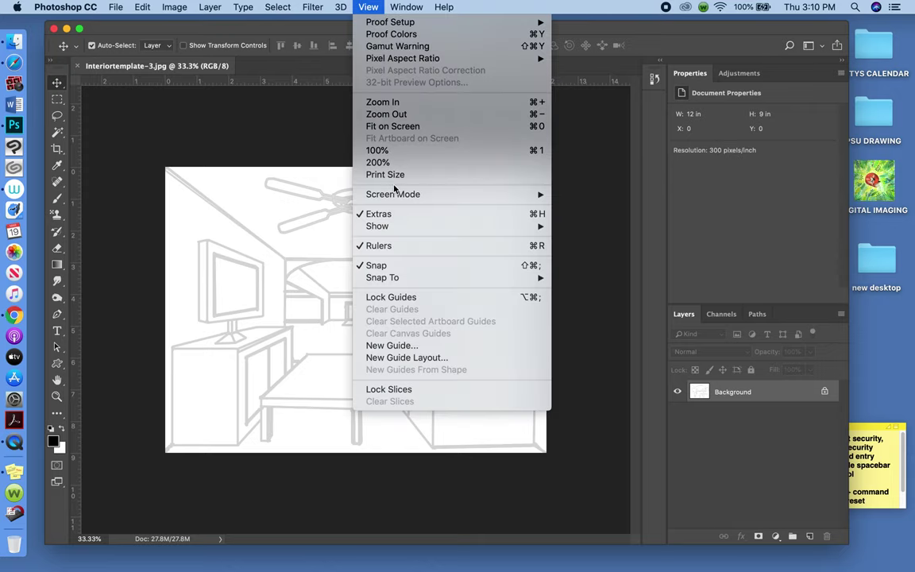
mouse_move(398, 229)
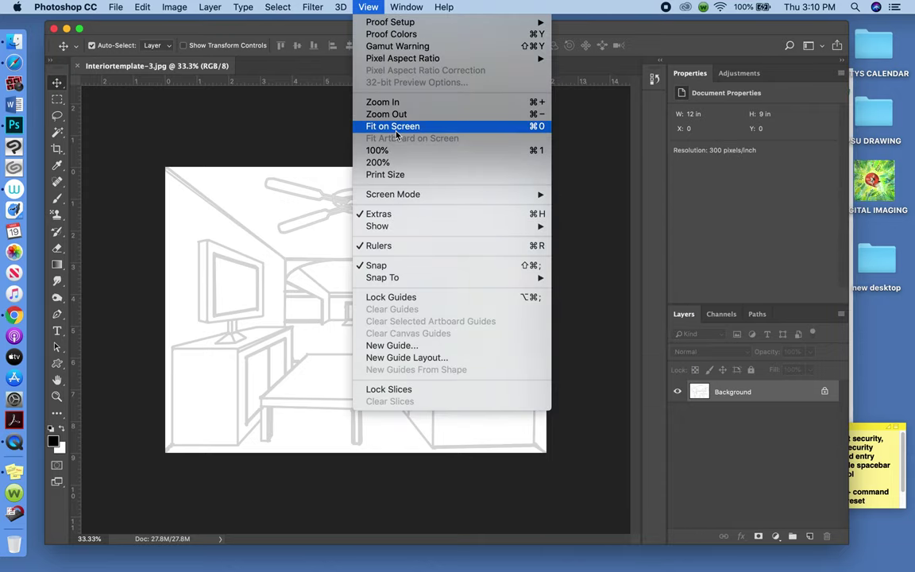
click(394, 128)
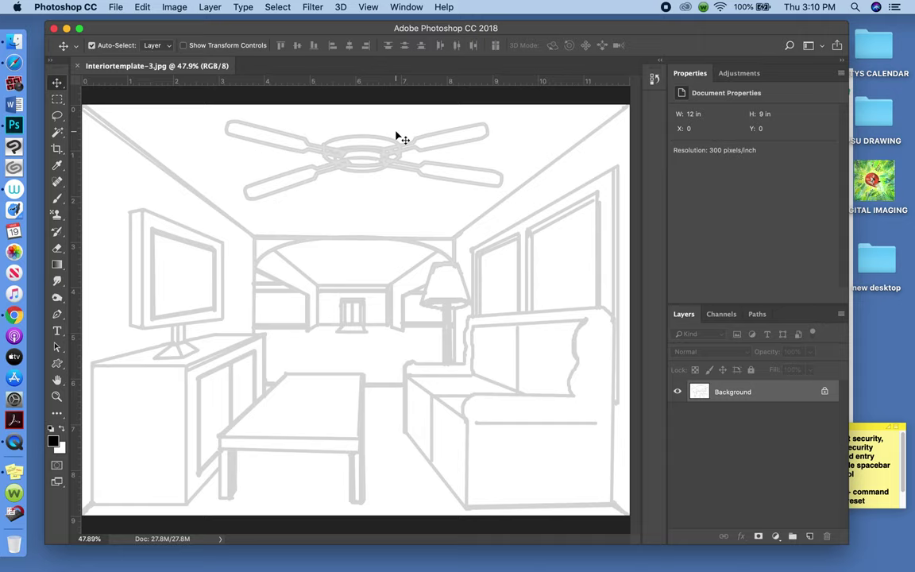
Add an empty Layer 1 above the Background and choose the standard Brush Tool with a 15 px hard round tip.
click(811, 537)
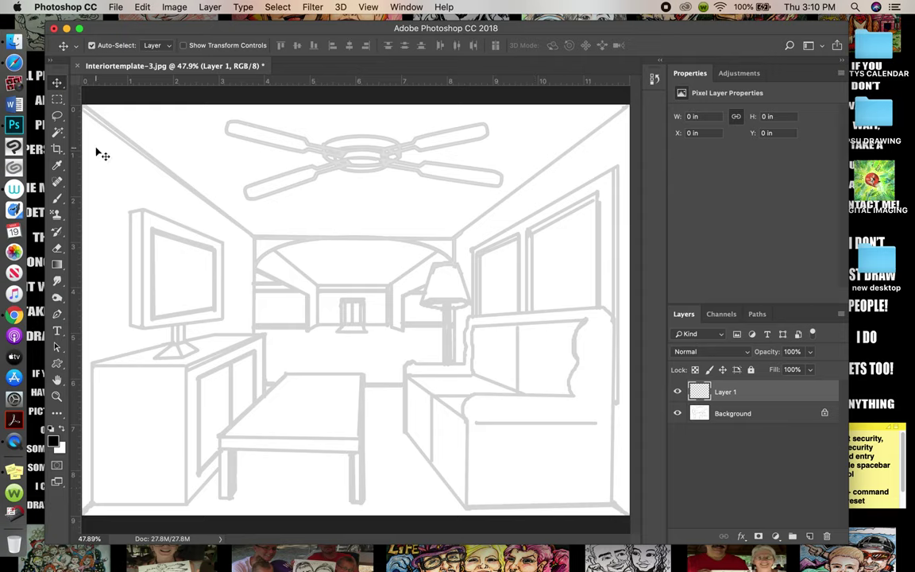
click(57, 200)
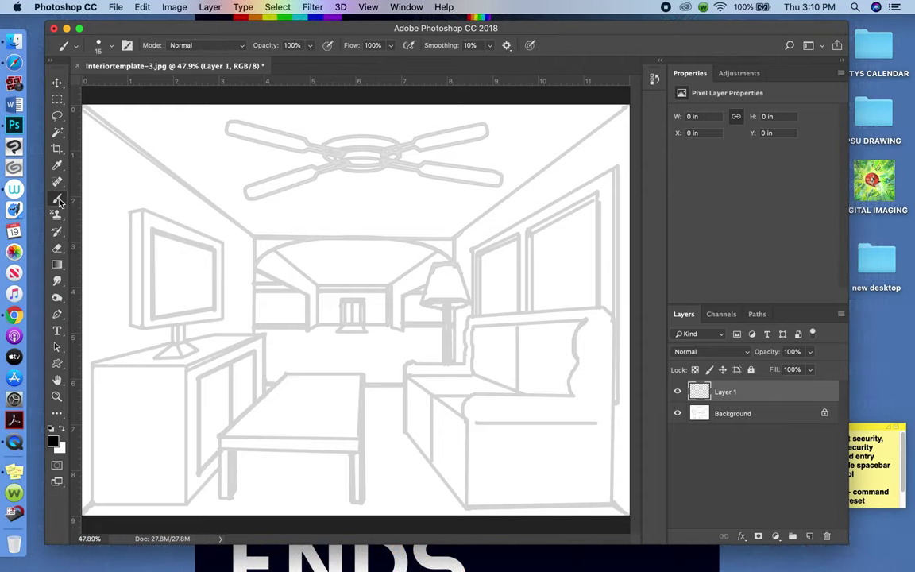
right_click(58, 201)
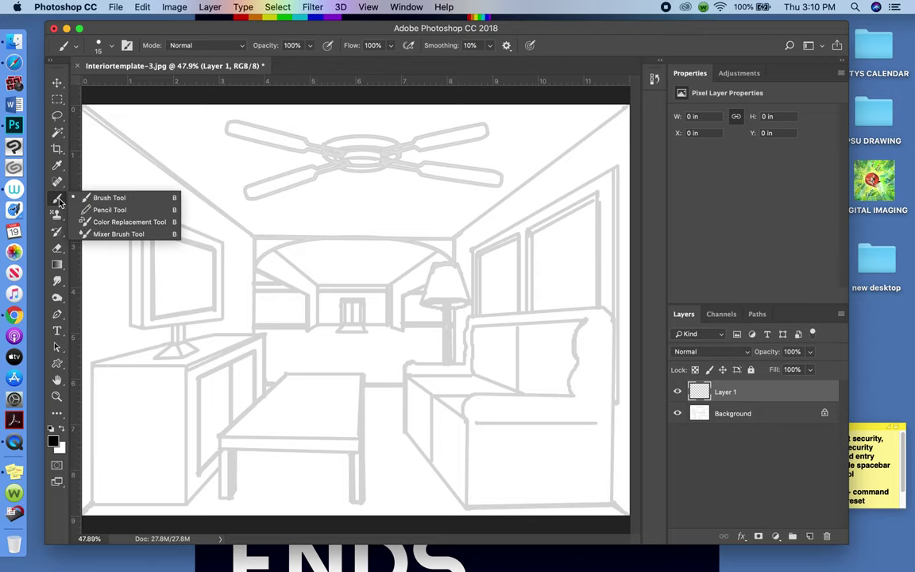
click(103, 197)
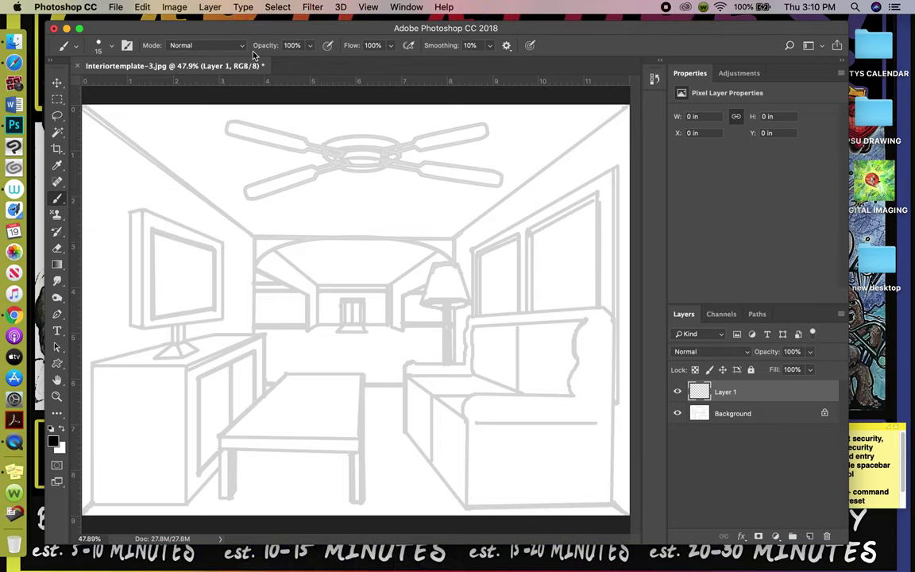
click(111, 47)
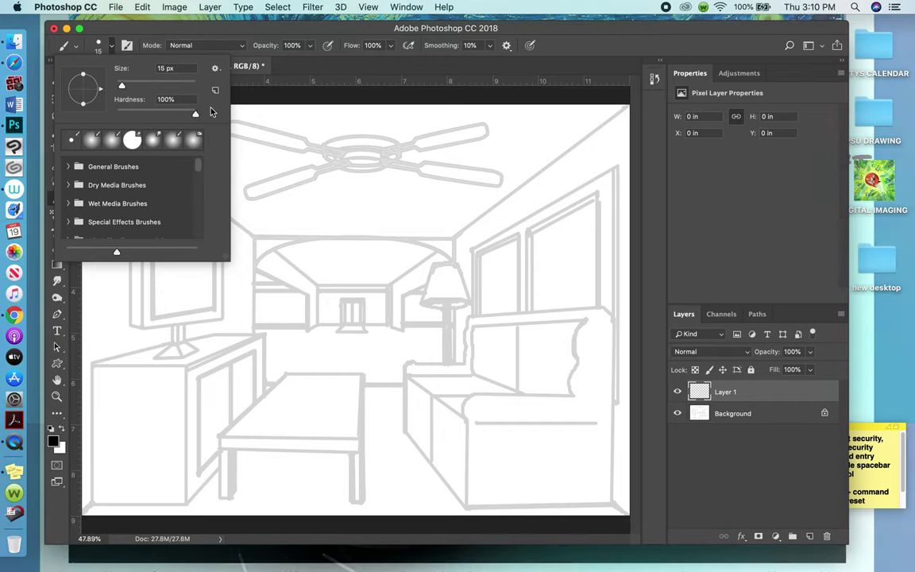
click(171, 31)
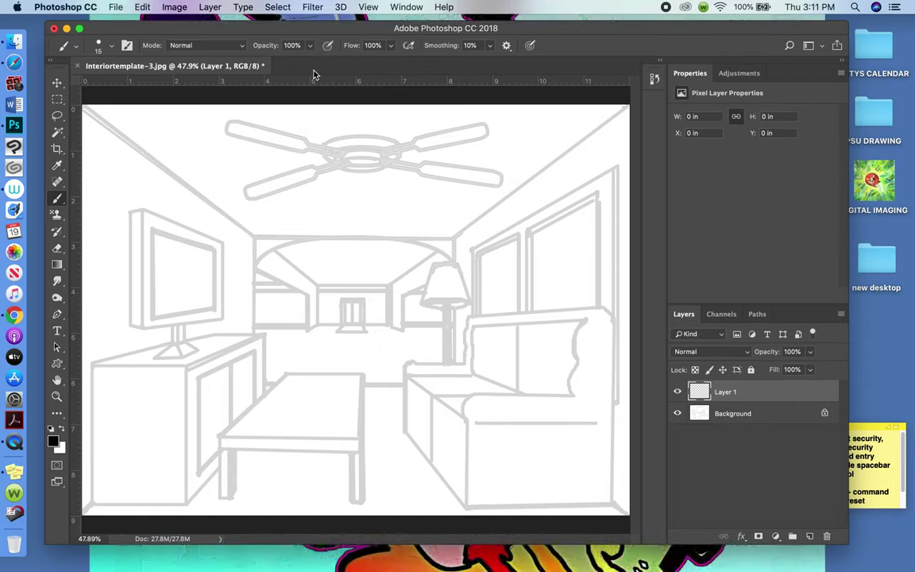
With rulers on, drag a horizontal guide onto the horizon and a vertical guide through the room's centre.
click(368, 7)
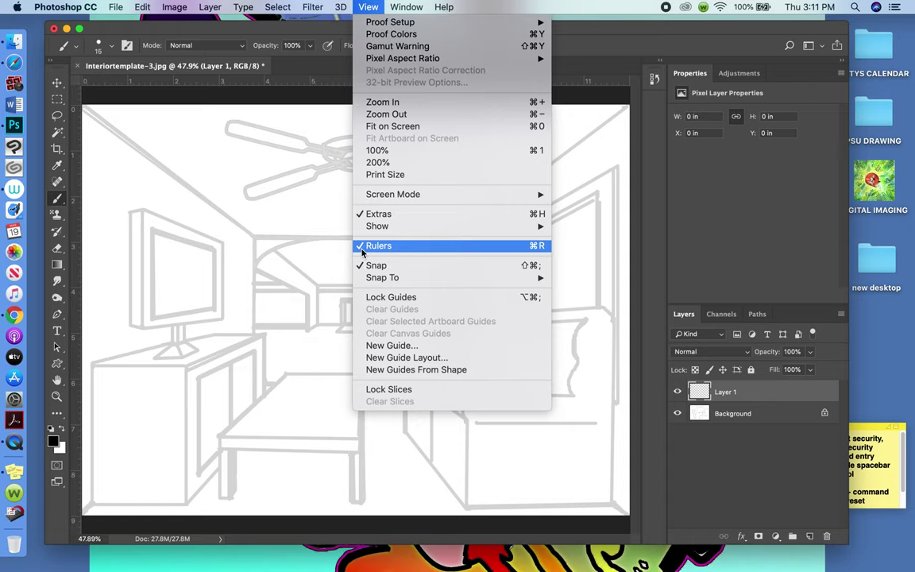
click(318, 32)
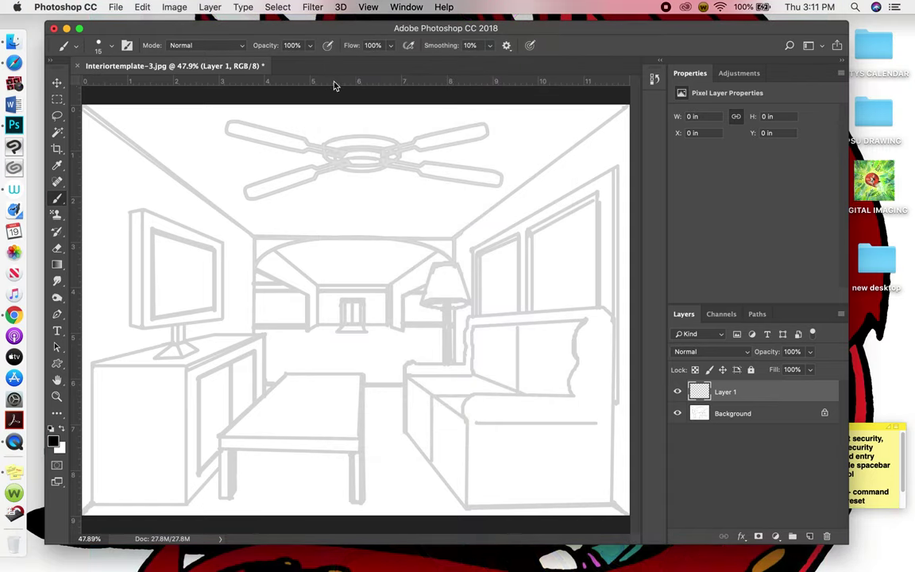
drag(334, 85, 305, 324)
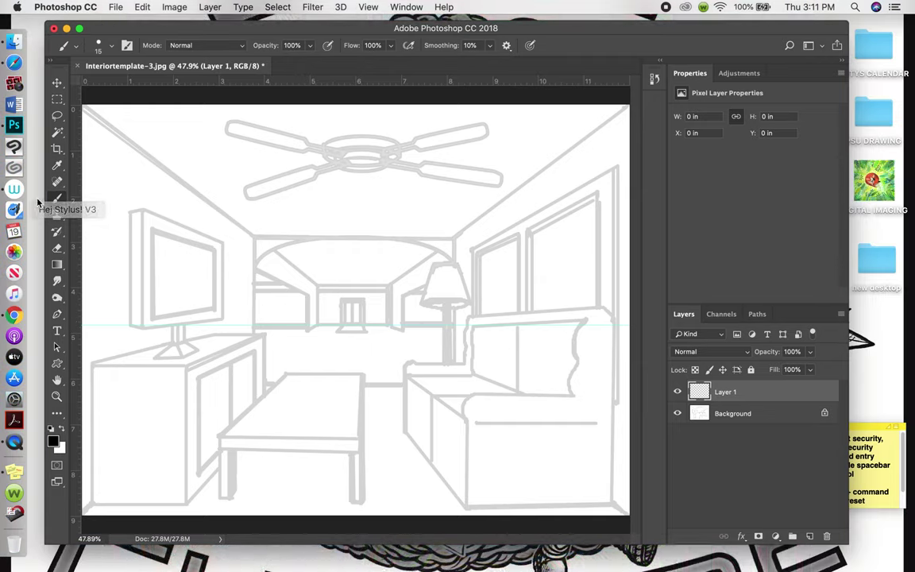
drag(77, 184, 350, 178)
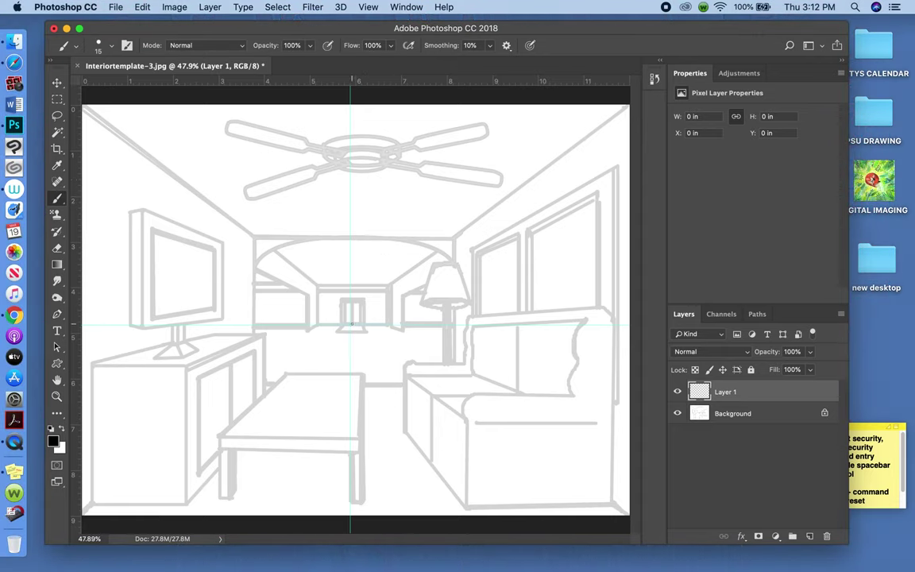
Paint straight black lines along the horizon guide edge to edge and the centre guide top to bottom.
click(350, 324)
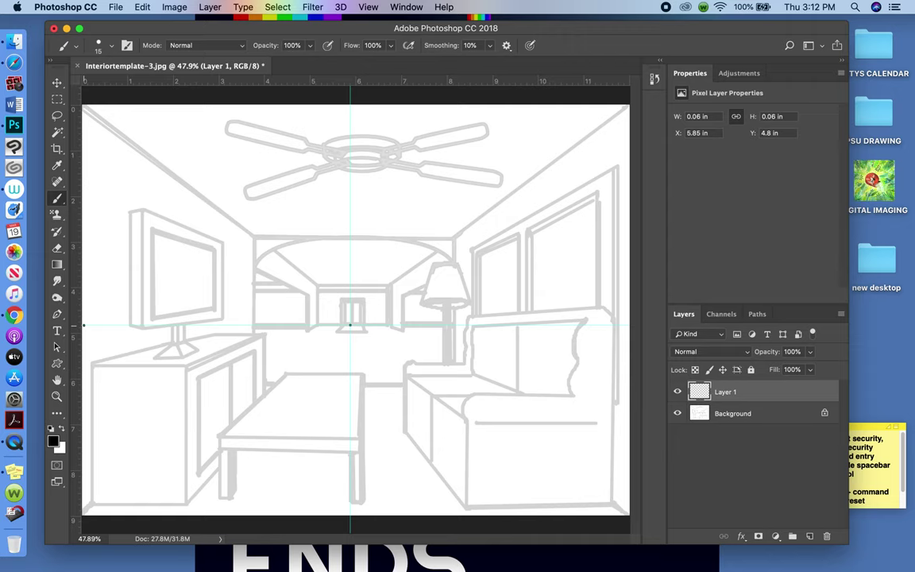
drag(83, 325, 481, 325)
drag(507, 360, 632, 359)
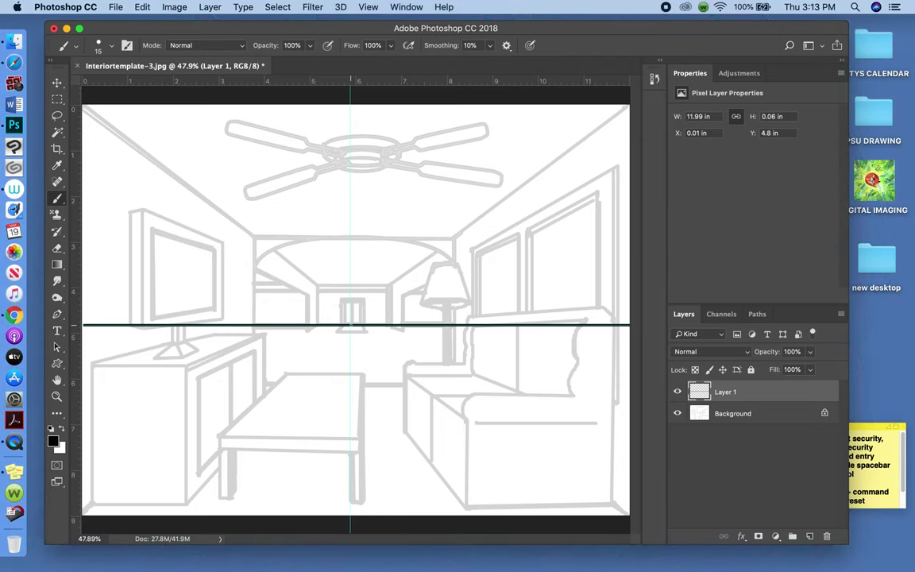
drag(351, 325, 350, 514)
drag(351, 326, 350, 105)
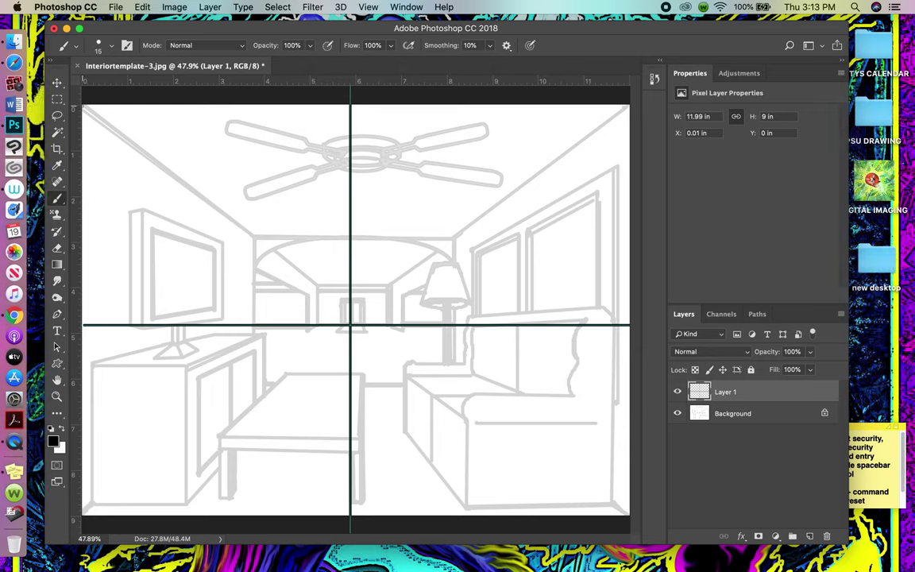
Paint black diagonals from the top-left and top-right corners to the central vanishing point.
drag(84, 107, 350, 324)
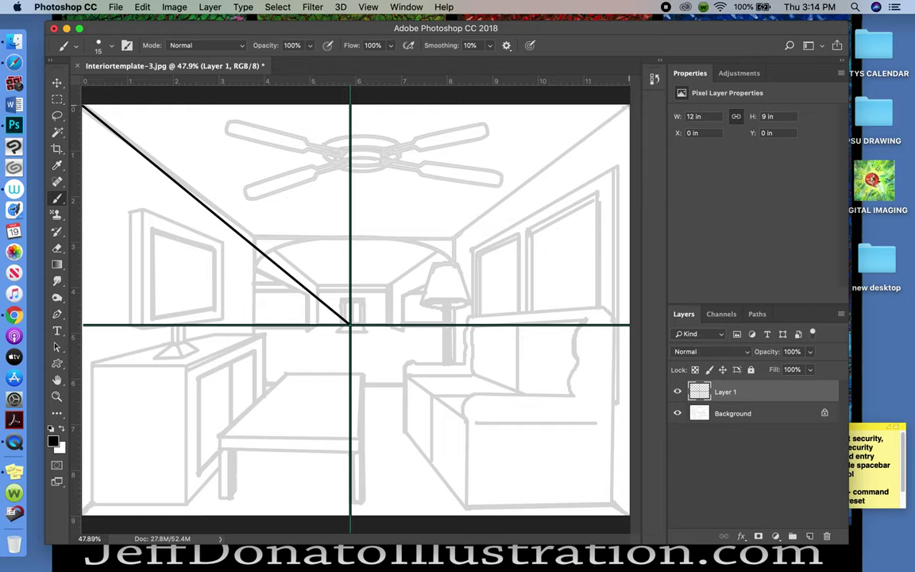
shift+click(627, 107)
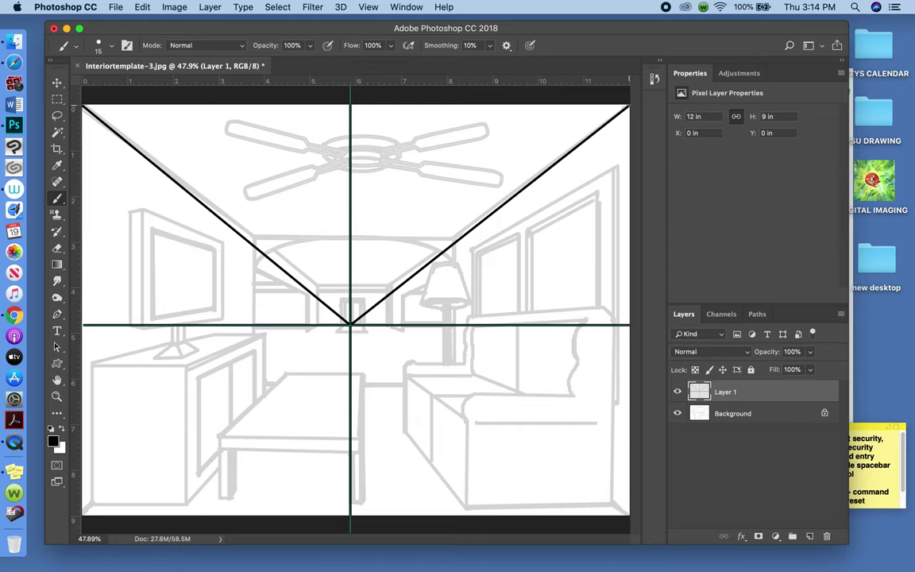
Duplicate the line layer with Cmd+J and flip the copy vertically from the Edit menu.
key(super+j)
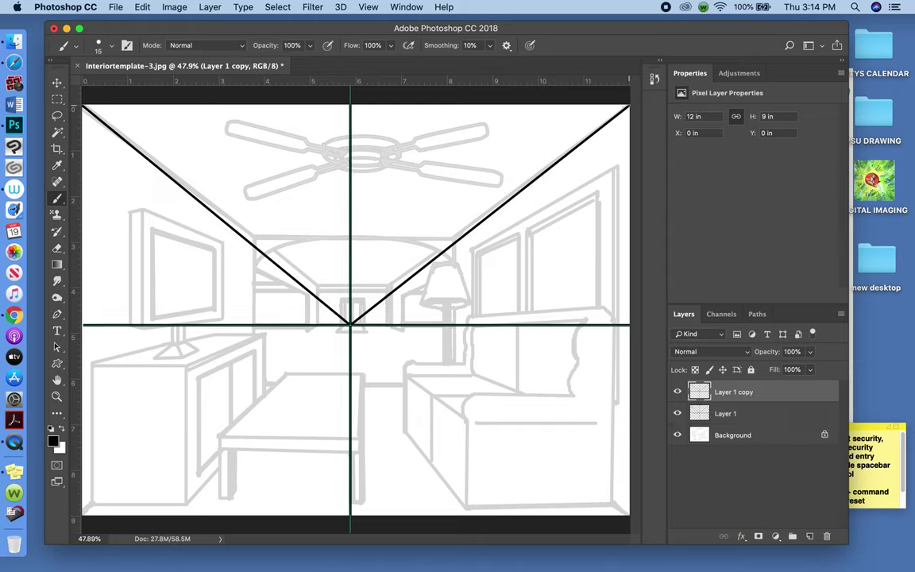
click(142, 7)
mouse_move(179, 289)
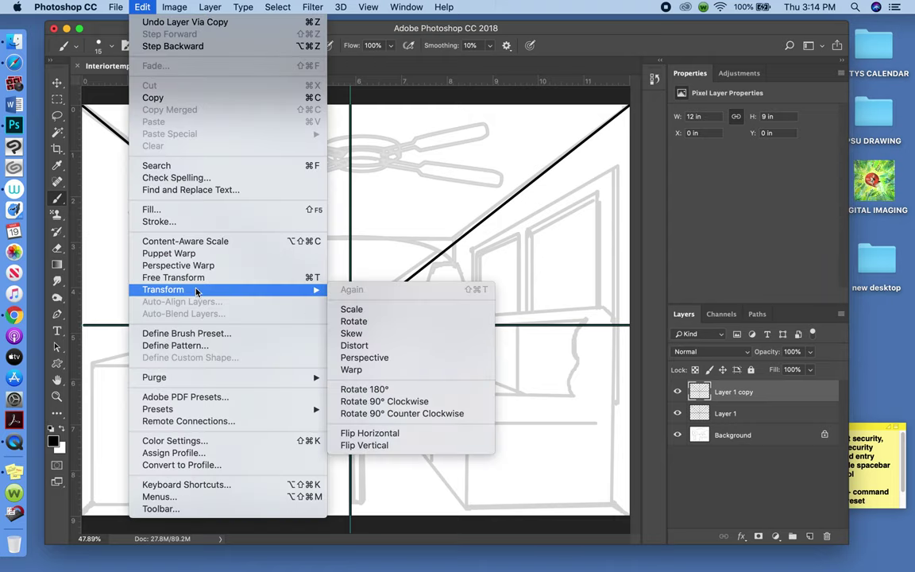
click(404, 446)
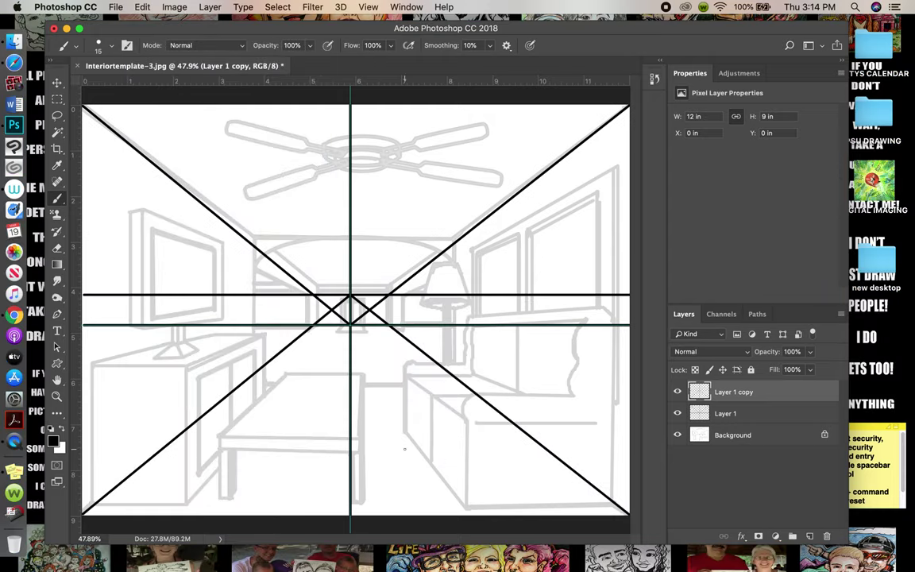
Nudge the flipped copy with the arrow keys onto the vanishing point and merge it into Layer 1.
key(v)
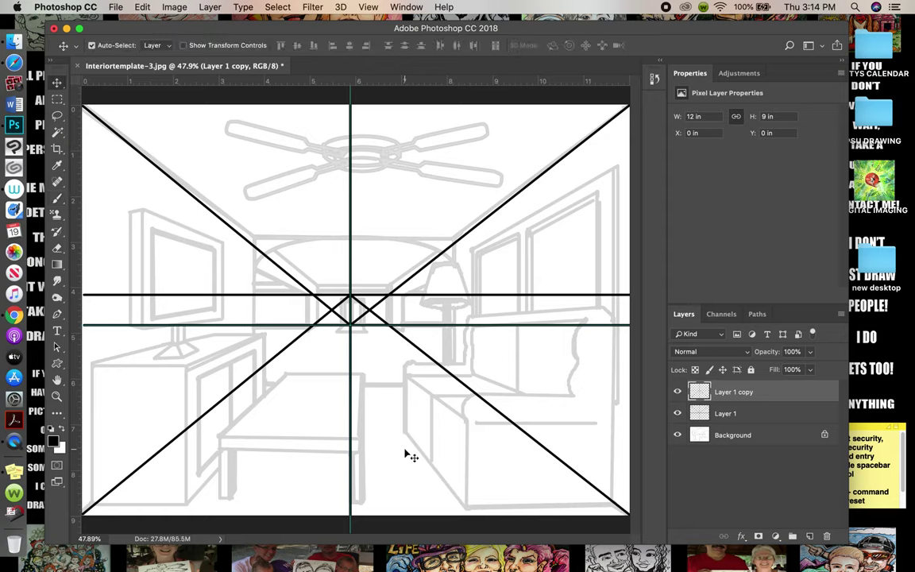
key(Down)
key(Down)
key(Down)
key(Down)
key(Down)
key(Down)
key(Down)
key(Down)
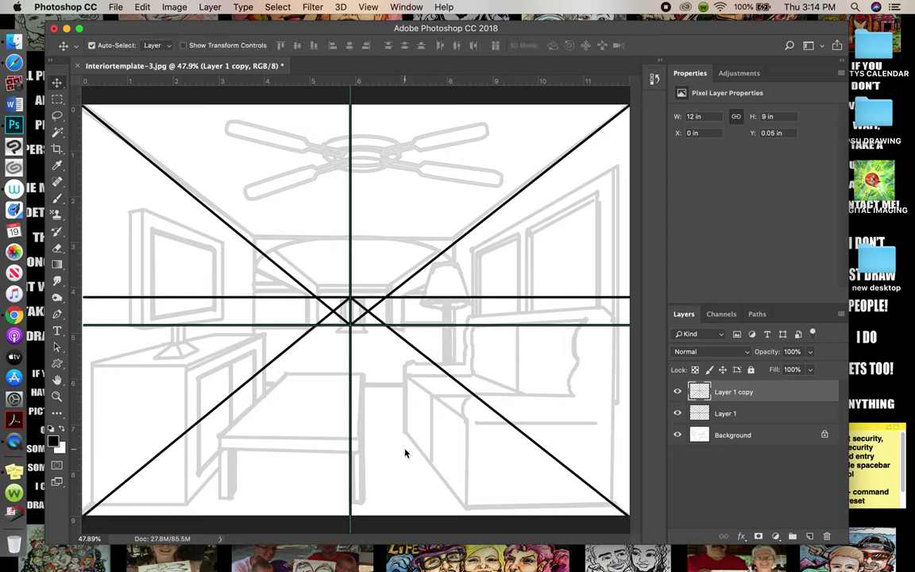
key(Down)
key(Down)
key(Down)
key(Down)
key(Down)
key(Down)
key(Down)
key(Down)
key(Down)
key(Down)
key(Down)
key(Down)
key(Down)
key(Down)
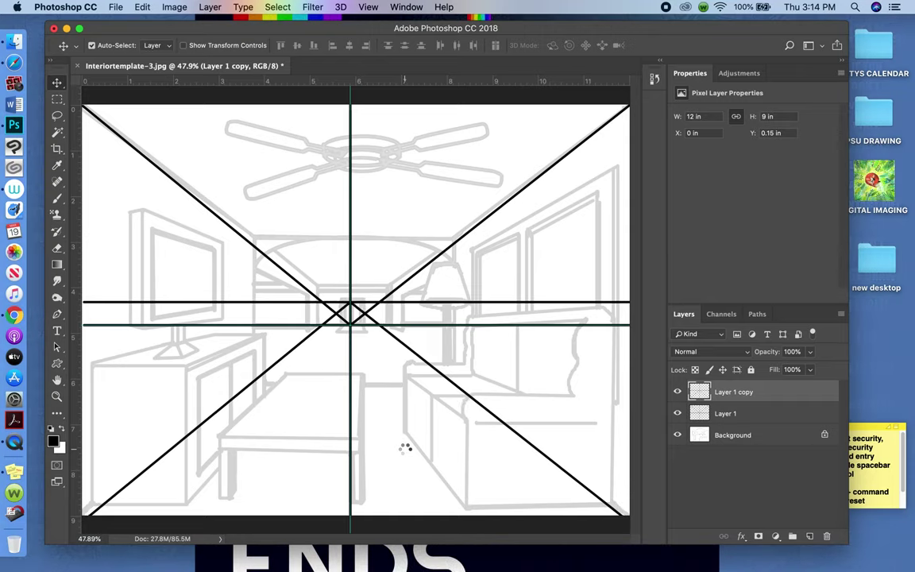
key(Down)
key(Down)
key(Down)
key(Down)
key(Down)
key(Down)
key(Down)
key(Down)
key(Down)
key(Down)
key(Down)
key(Down)
key(Down)
key(Down)
key(Down)
key(Down)
key(Down)
key(Down)
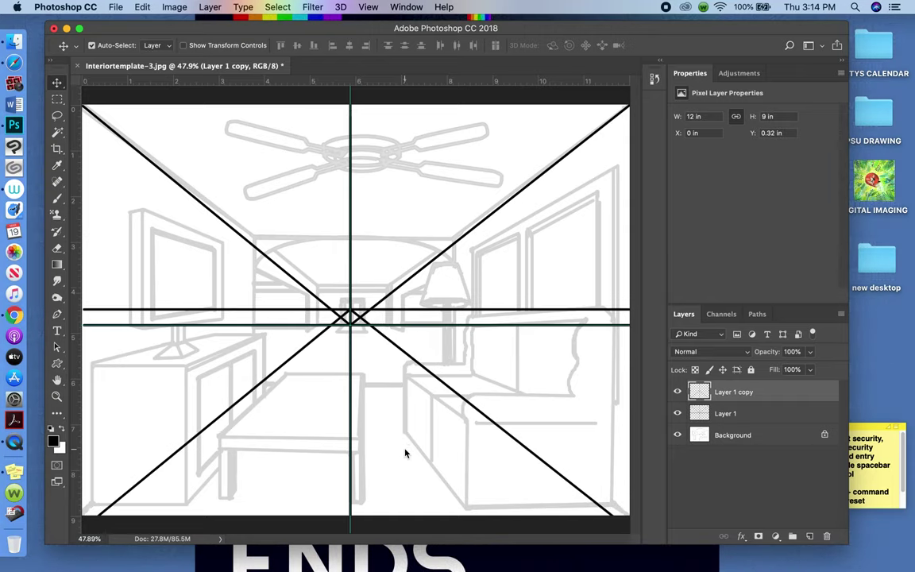
key(Down)
key(Down)
key(Down)
key(Down)
key(Down)
key(Down)
key(Down)
key(Down)
key(Down)
key(Down)
key(Down)
key(Down)
key(Down)
key(Down)
key(Down)
key(Down)
key(Down)
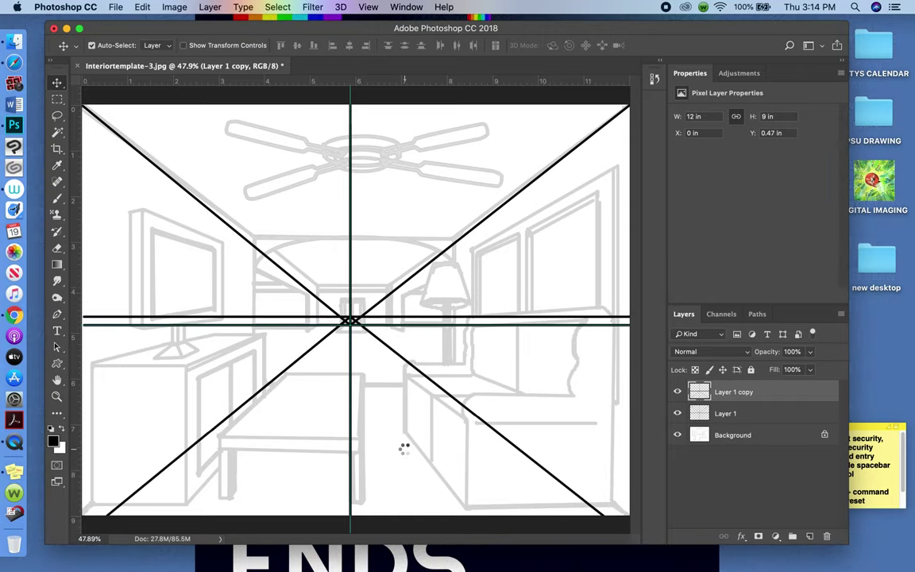
key(Down)
key(Down)
key(Down)
key(Down)
key(Down)
key(Down)
key(Down)
key(Down)
key(Down)
key(Down)
key(Down)
key(Down)
key(Down)
key(Down)
key(Down)
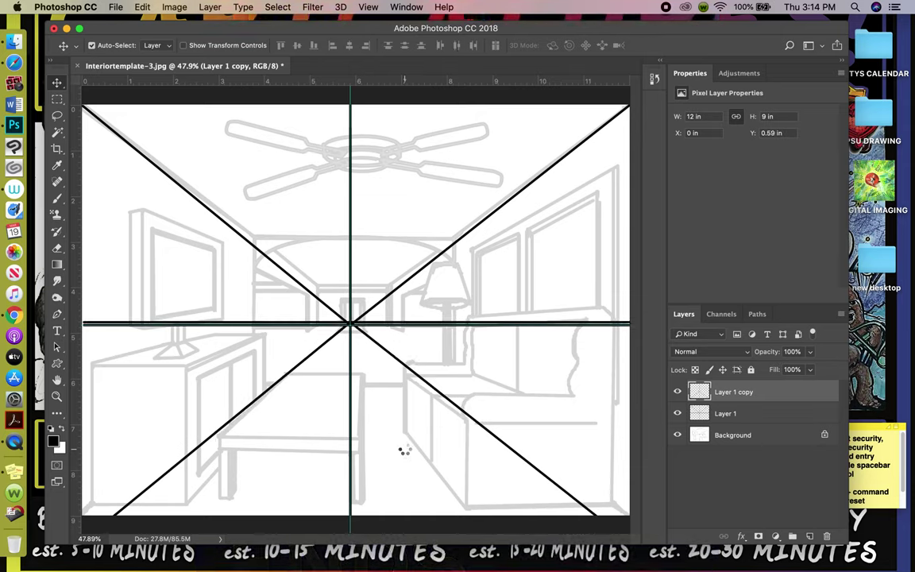
key(Down)
key(Down)
key(Down)
key(Down)
key(Down)
key(Down)
key(Down)
key(Down)
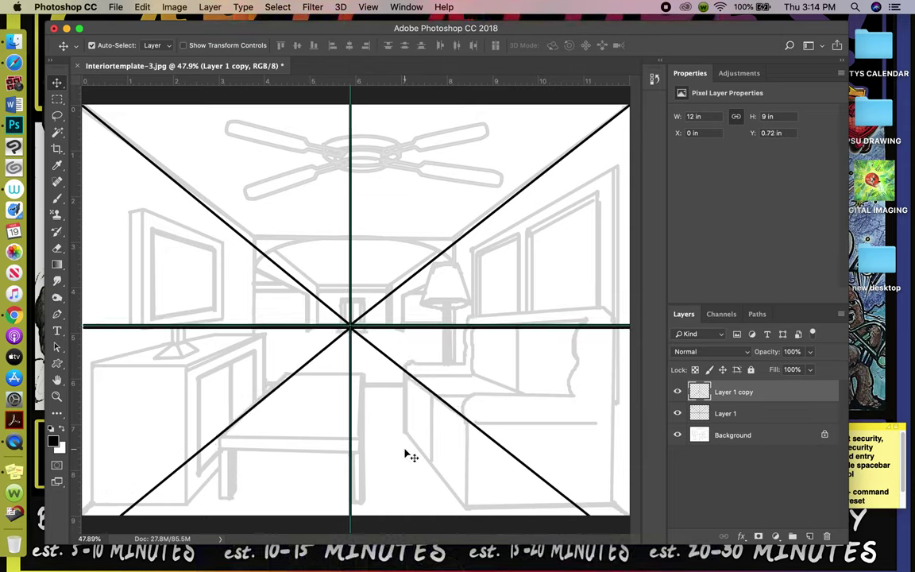
key(Up)
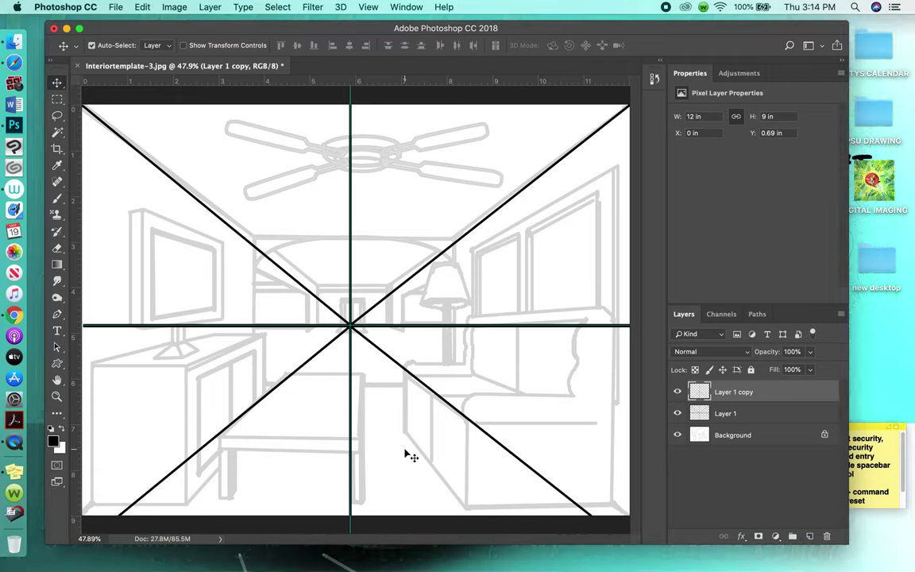
key(super+e)
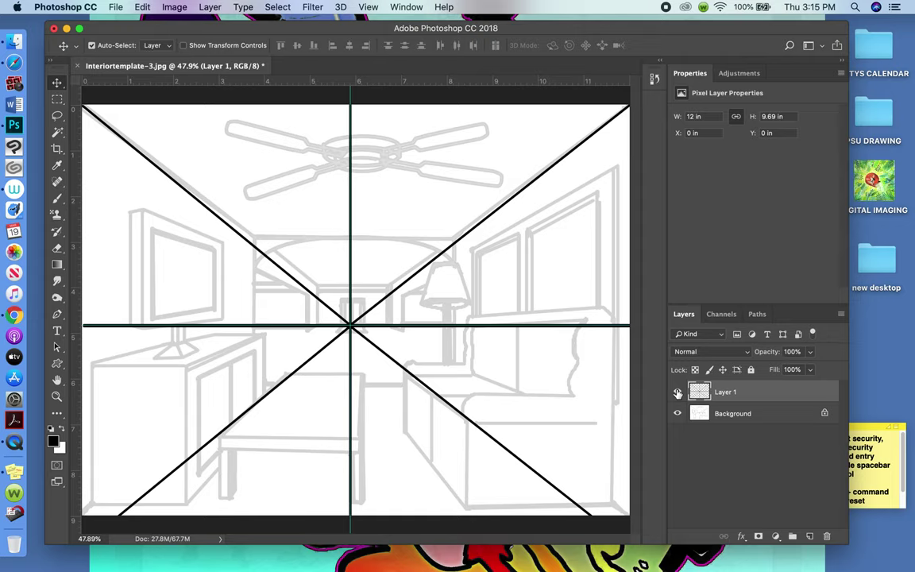
Free Transform the line pattern down to a 4.38 × 3.24 in box centred on the back wall.
key(super)
key(super+t)
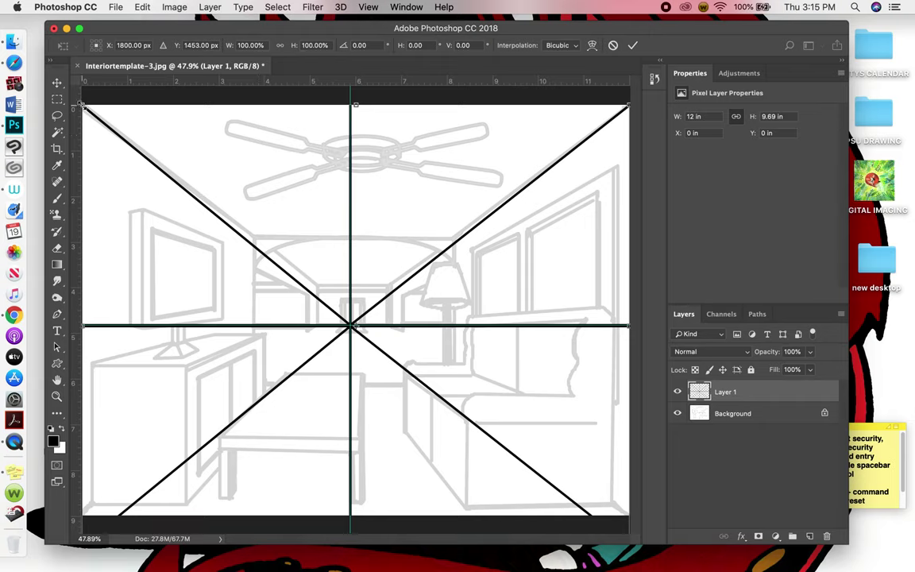
drag(82, 106, 234, 224)
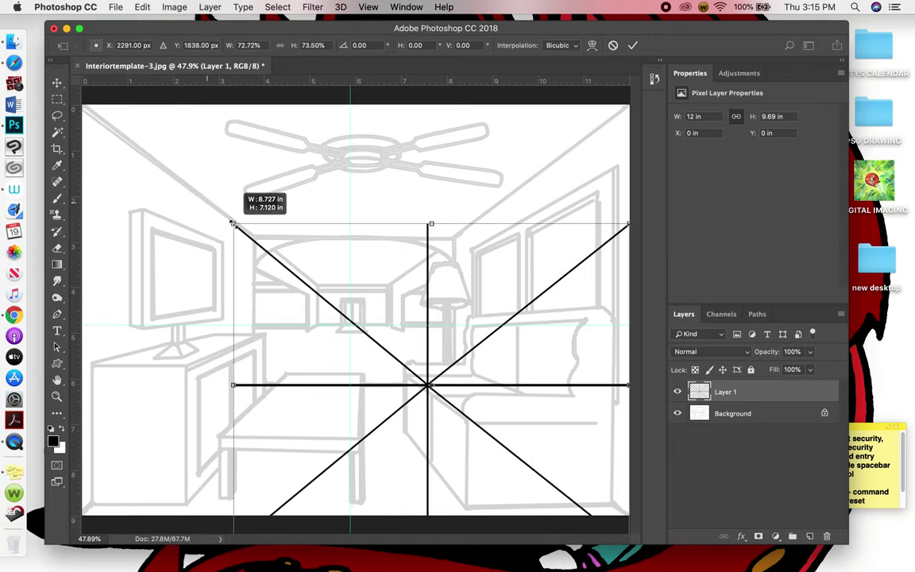
drag(455, 422, 389, 339)
drag(167, 144, 255, 238)
drag(564, 238, 455, 239)
drag(355, 465, 343, 386)
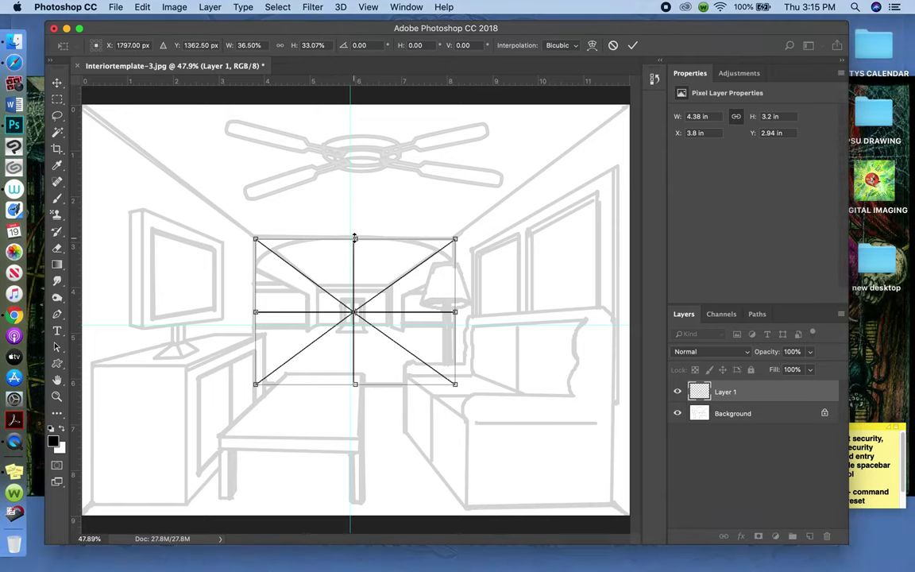
drag(355, 236, 354, 234)
key(Return)
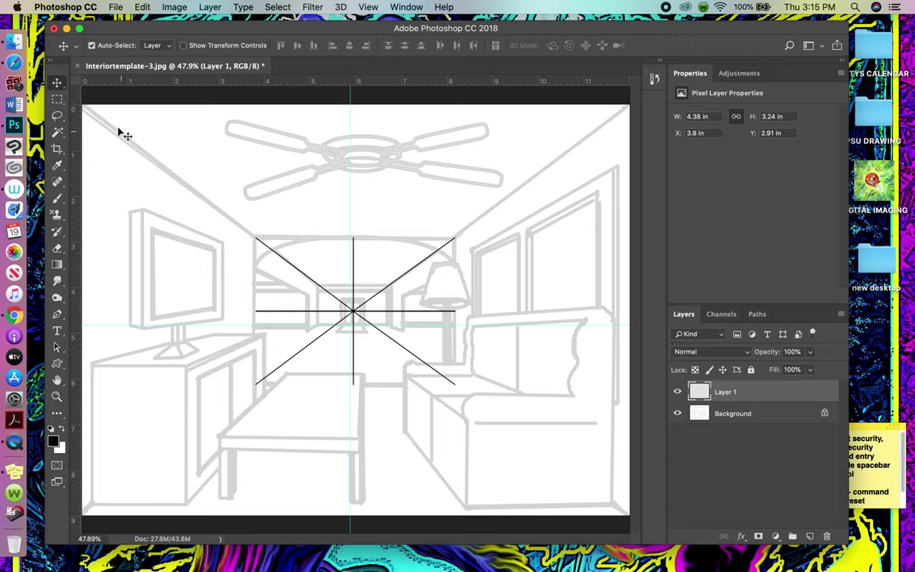
Draw a rectangular marquee from the small line box's top-left to its bottom-right corner.
click(58, 101)
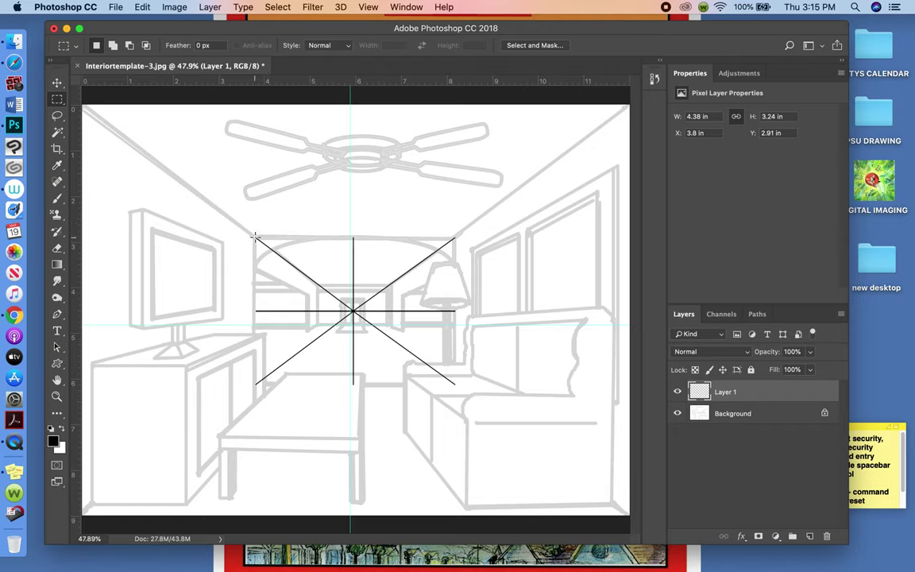
drag(255, 236, 367, 340)
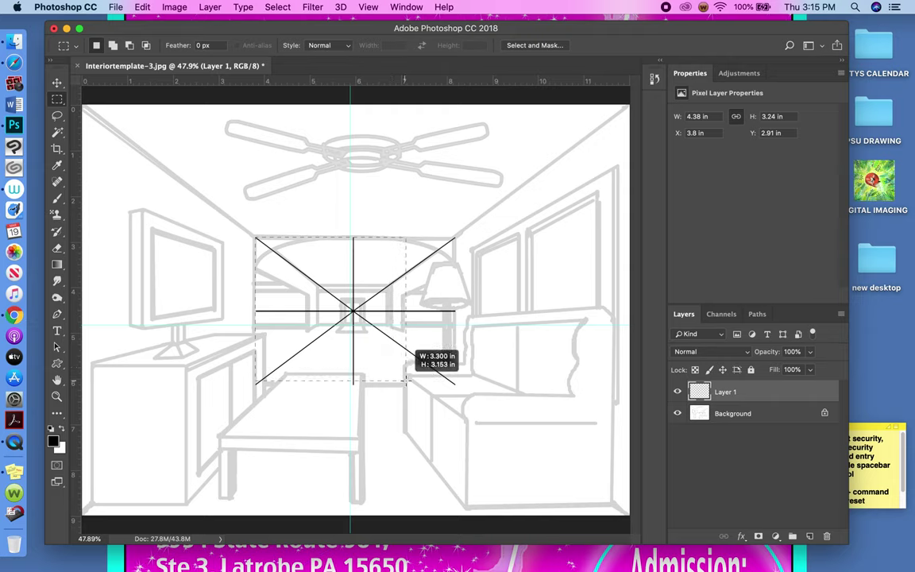
drag(412, 382, 457, 384)
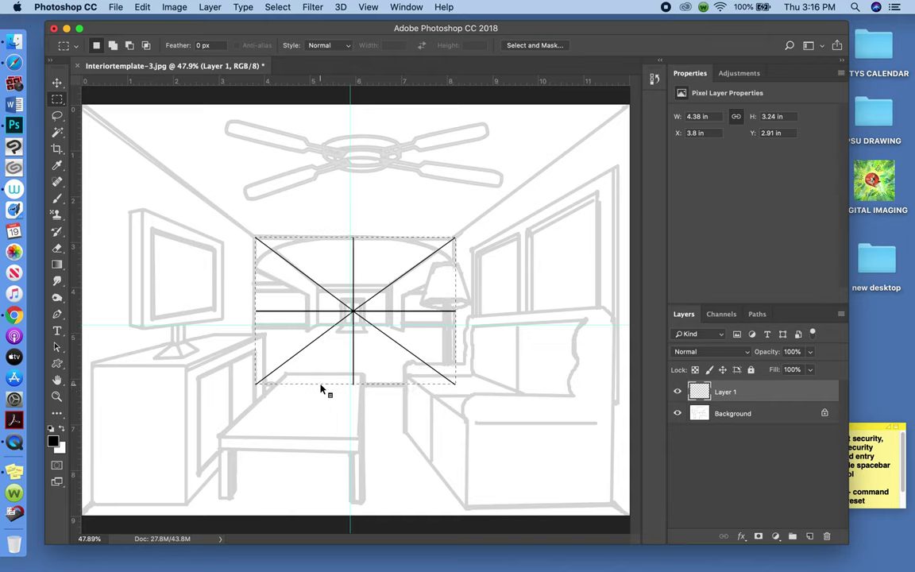
Stroke the selection with a 15 px black outline, then deselect with Cmd+D.
right_click(379, 397)
click(347, 494)
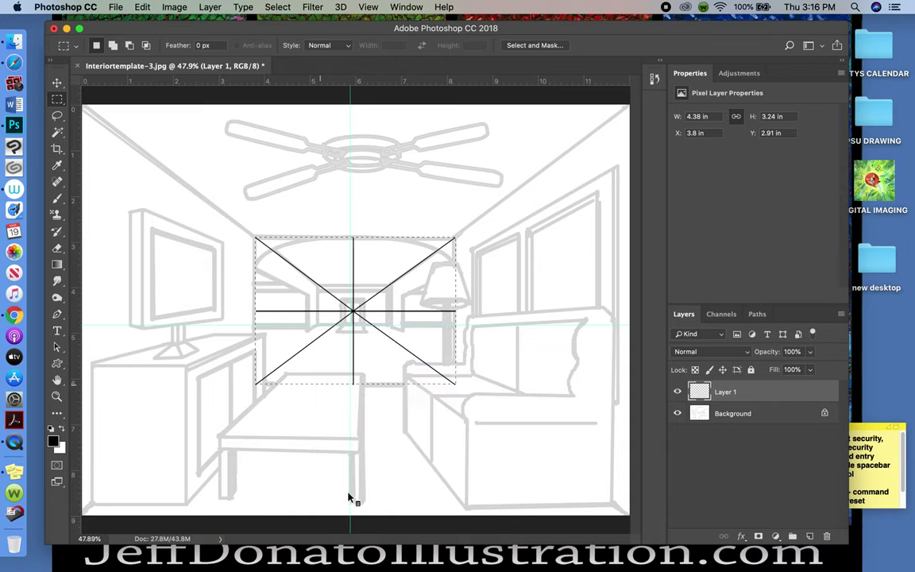
right_click(322, 385)
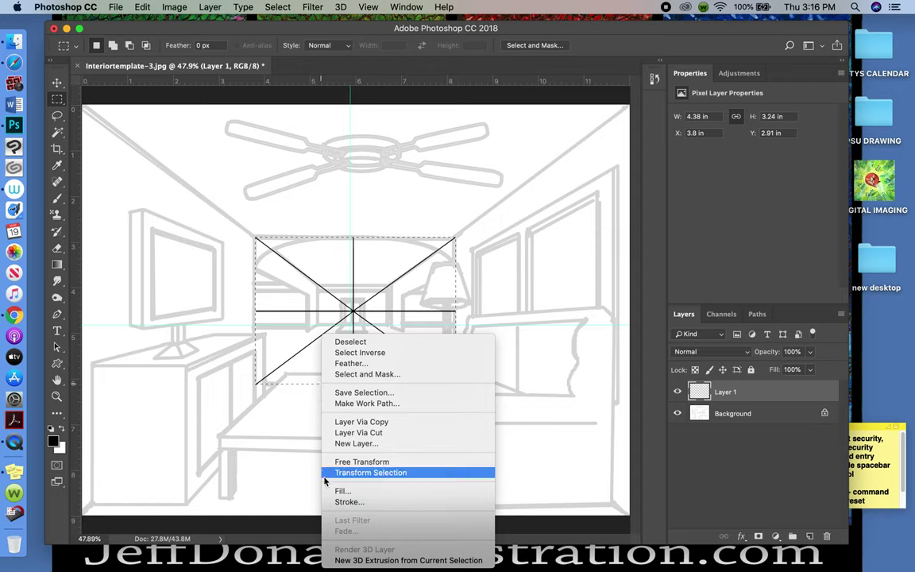
click(335, 502)
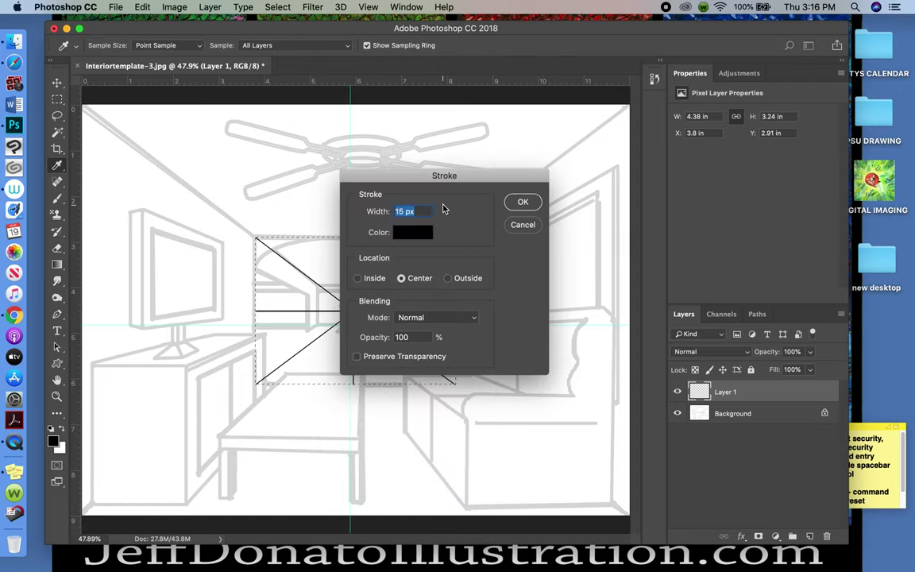
click(521, 203)
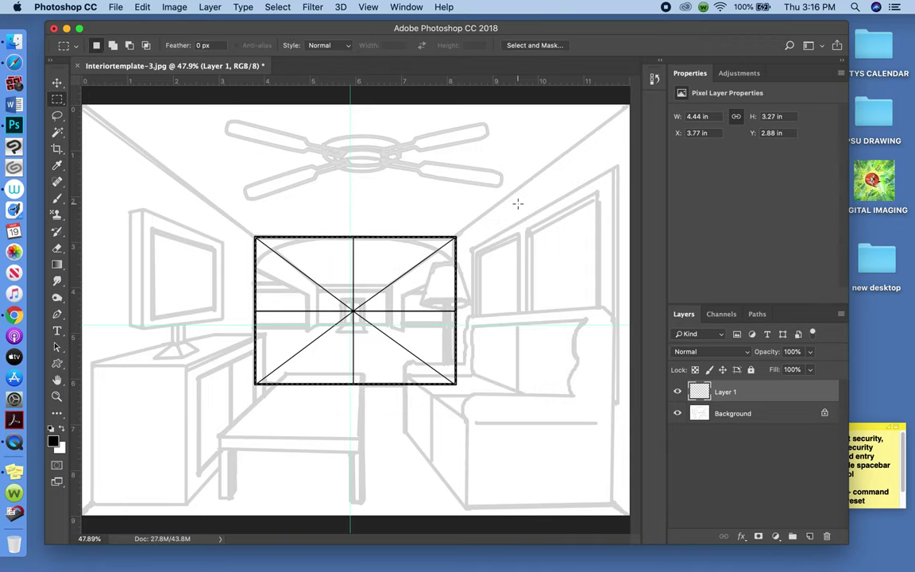
key(super+d)
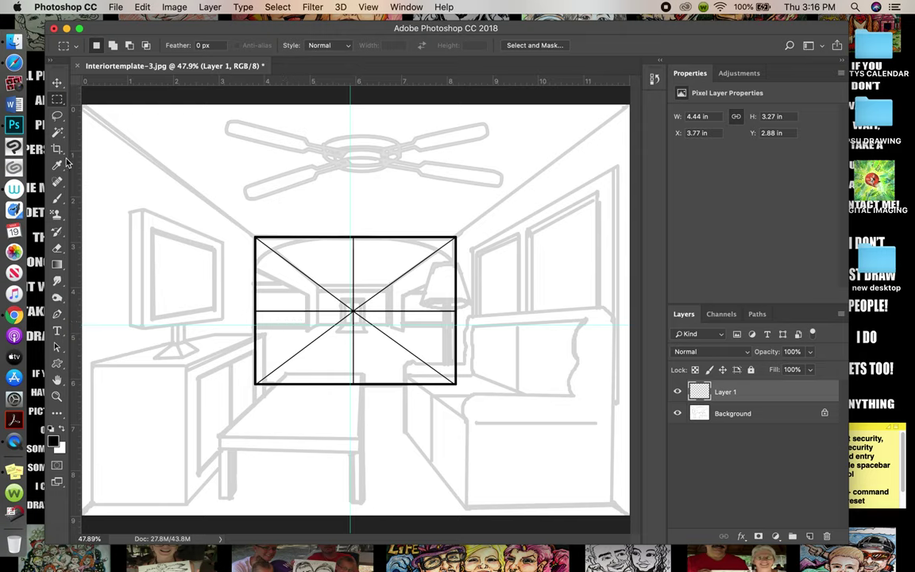
Brush the horizon line and the inner rectangle's left and top edges, undoing stray diagonals.
click(57, 201)
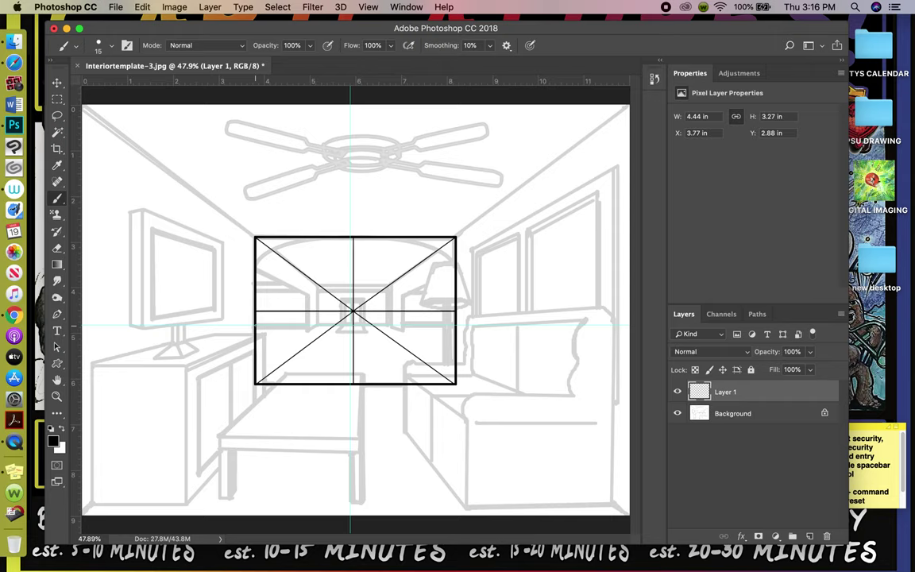
drag(255, 324, 456, 325)
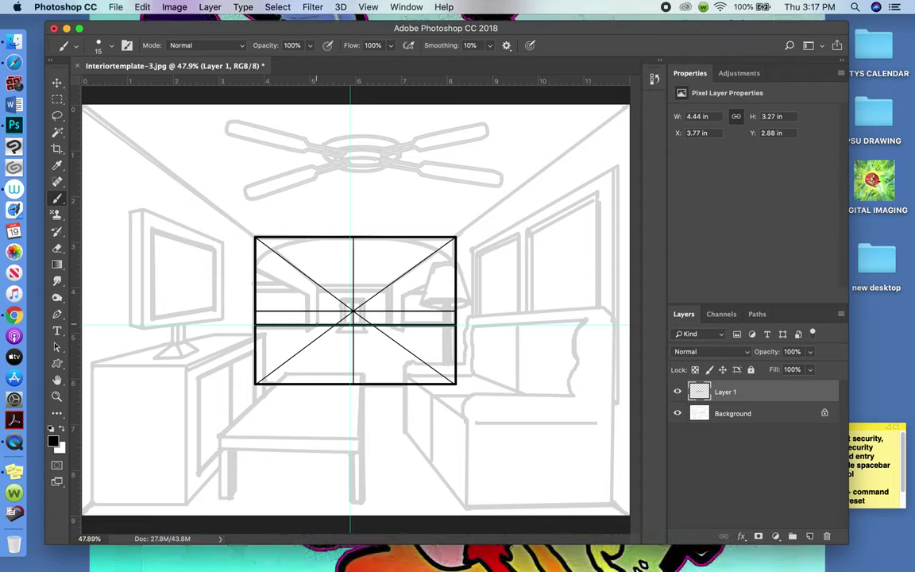
drag(317, 323, 317, 287)
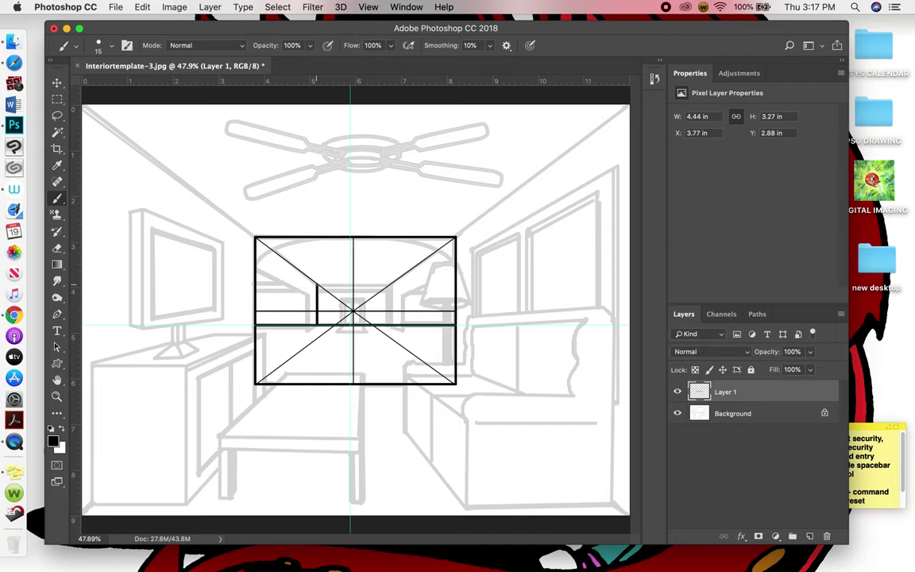
drag(317, 285, 379, 284)
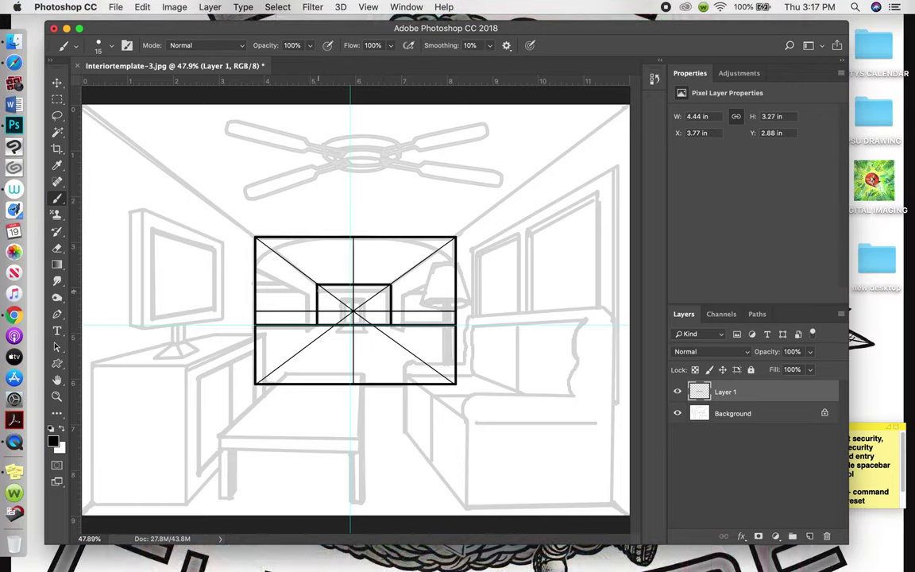
drag(390, 321, 318, 288)
key(super+z)
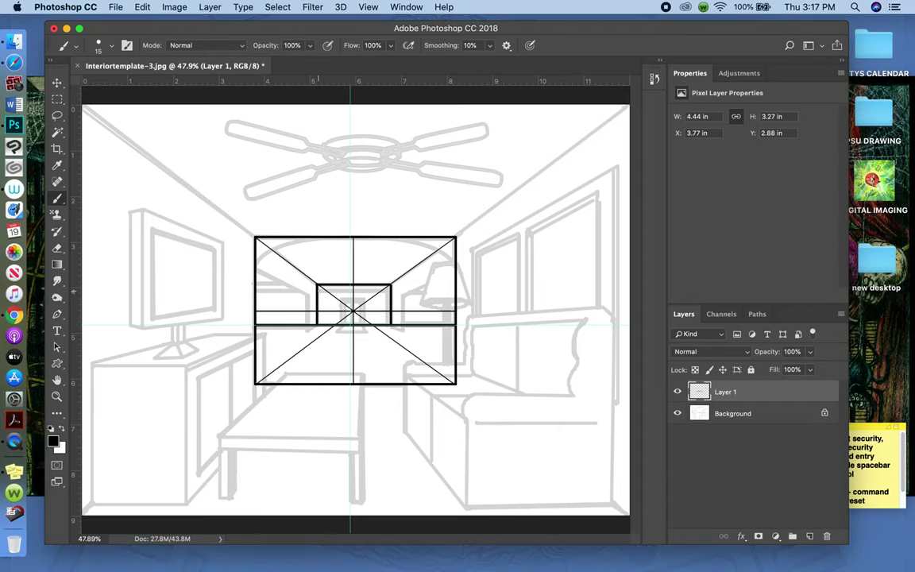
drag(318, 289, 389, 290)
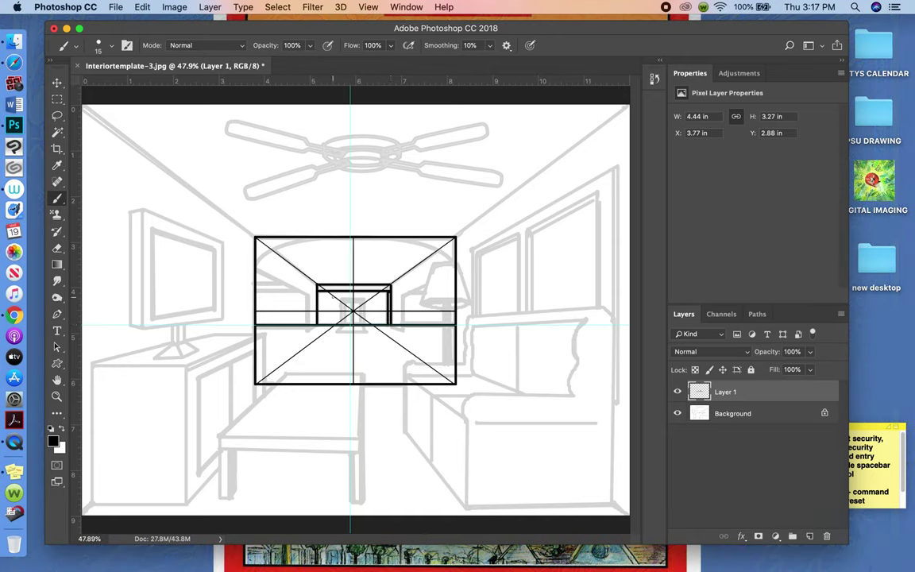
drag(318, 287, 389, 322)
key(super+z)
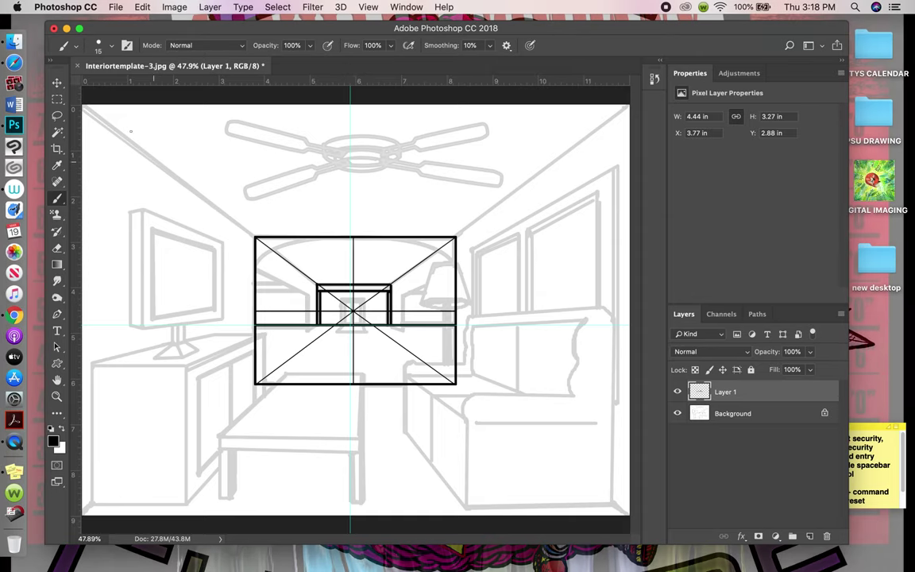
Select a small square at the vanishing point and apply a 15 px black stroke.
click(57, 98)
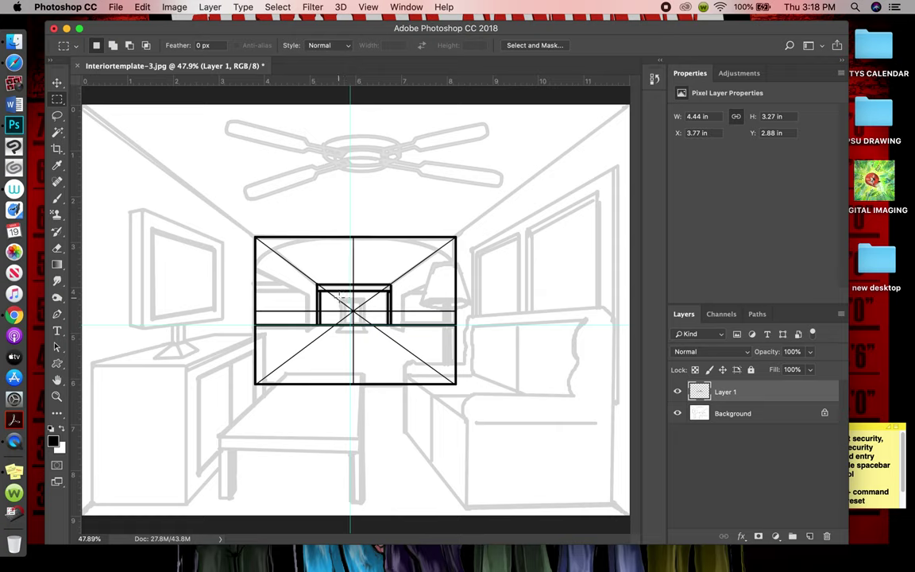
drag(339, 292, 366, 323)
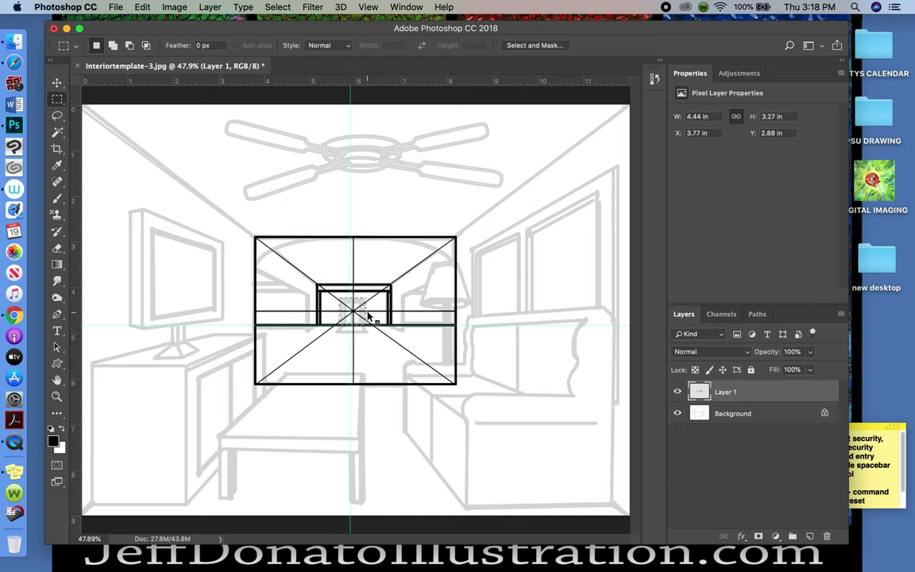
right_click(366, 318)
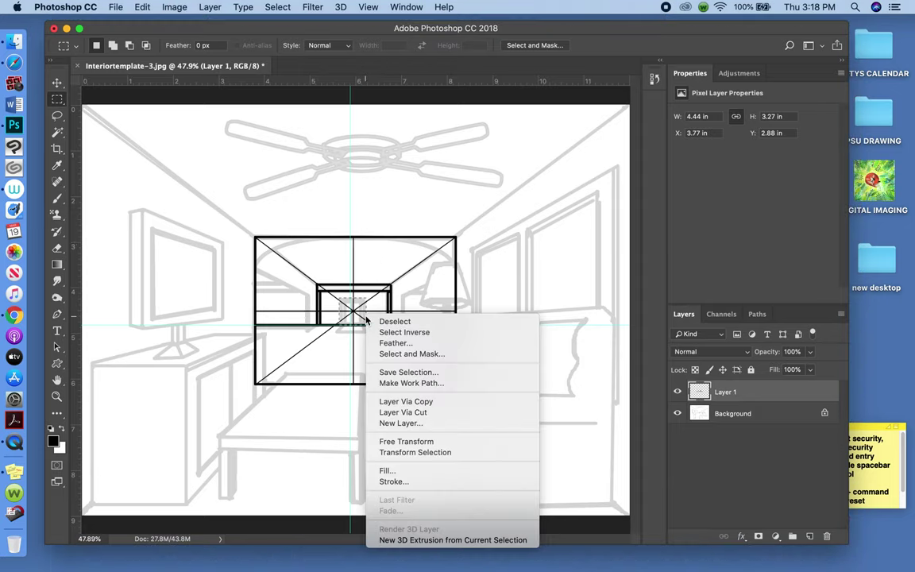
click(398, 481)
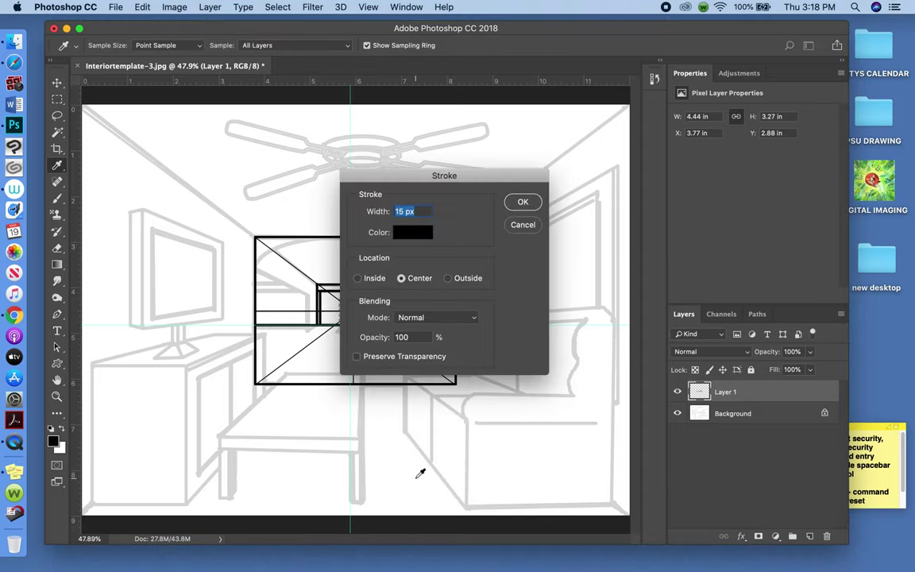
key(Return)
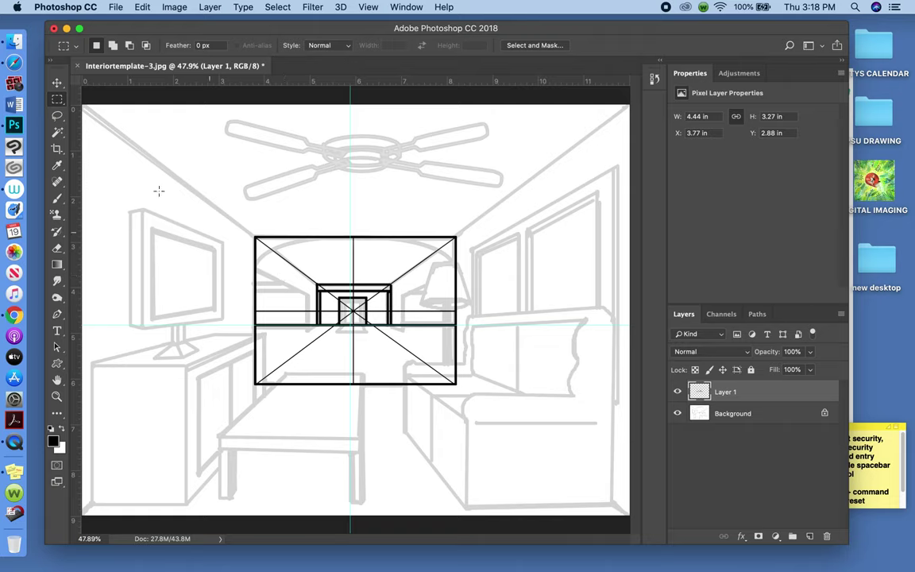
Brush stepped ledge lines from the inner box toward both side walls.
click(56, 200)
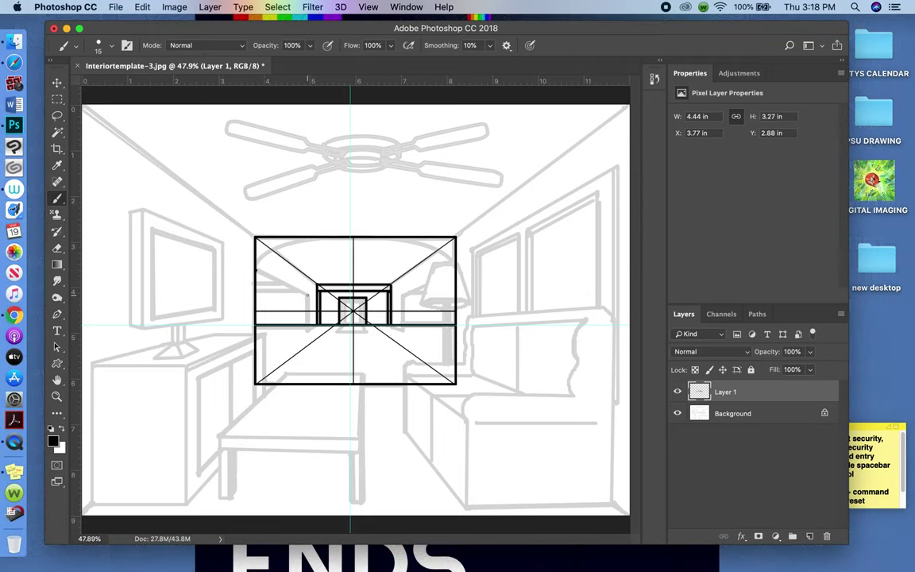
shift+click(308, 295)
shift+click(308, 329)
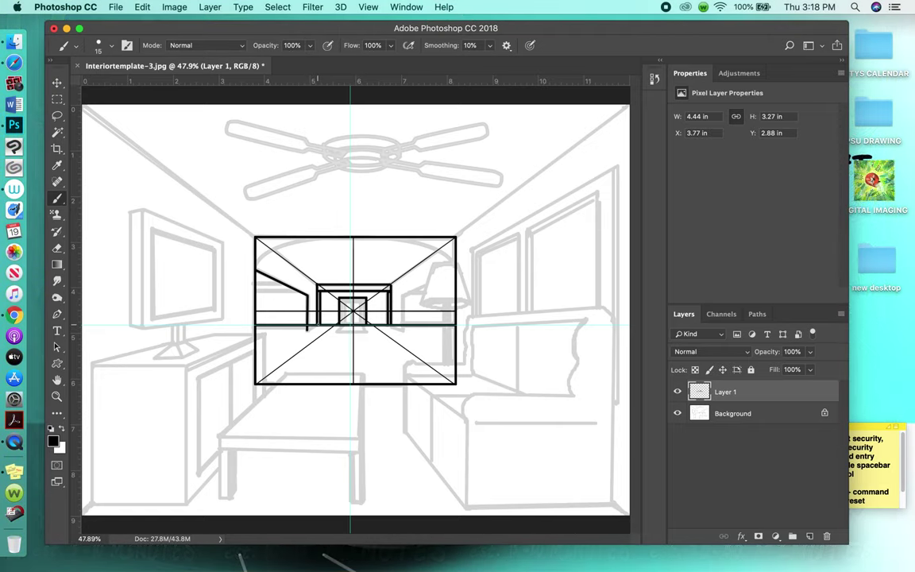
shift+click(316, 325)
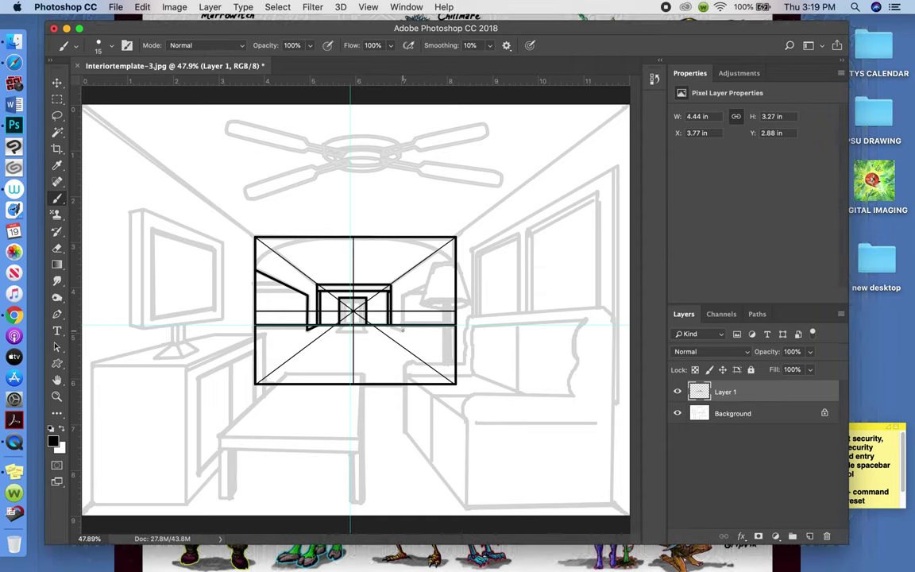
shift+click(402, 330)
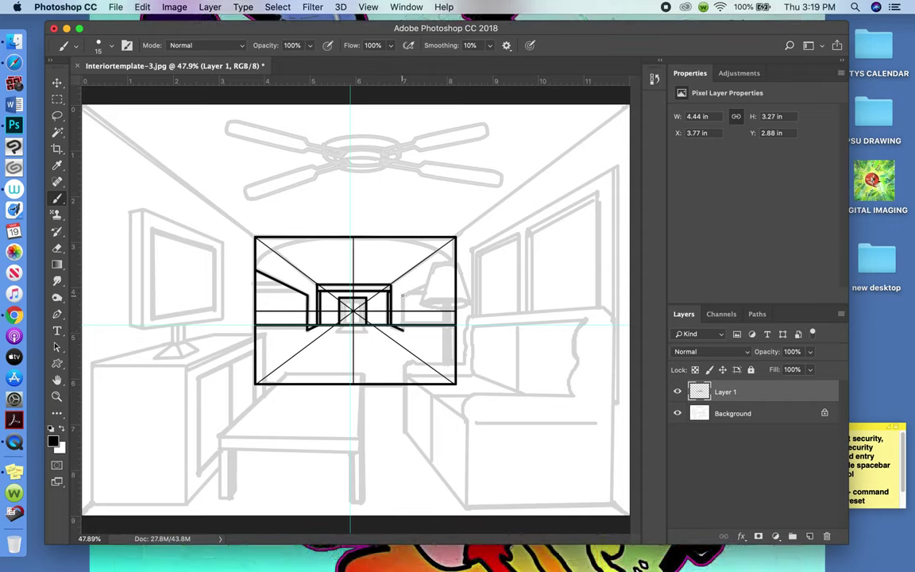
shift+click(403, 295)
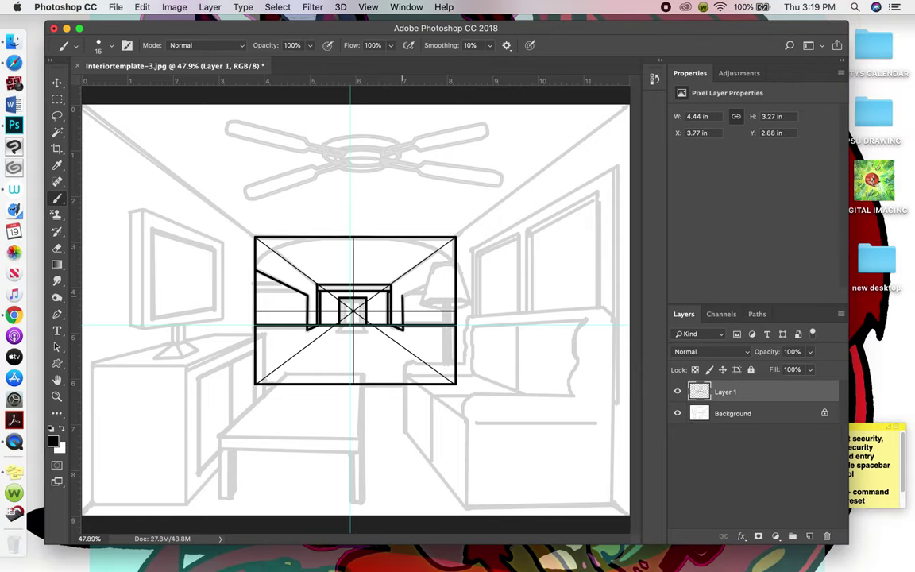
shift+click(427, 285)
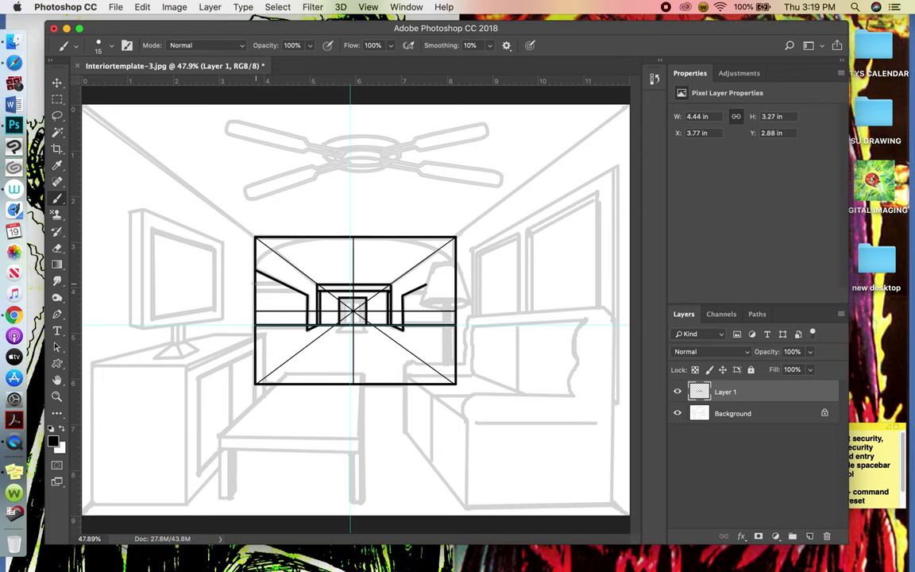
Add a short ledge at the box's left edge and a trapezoid base under the central square.
shift+click(255, 284)
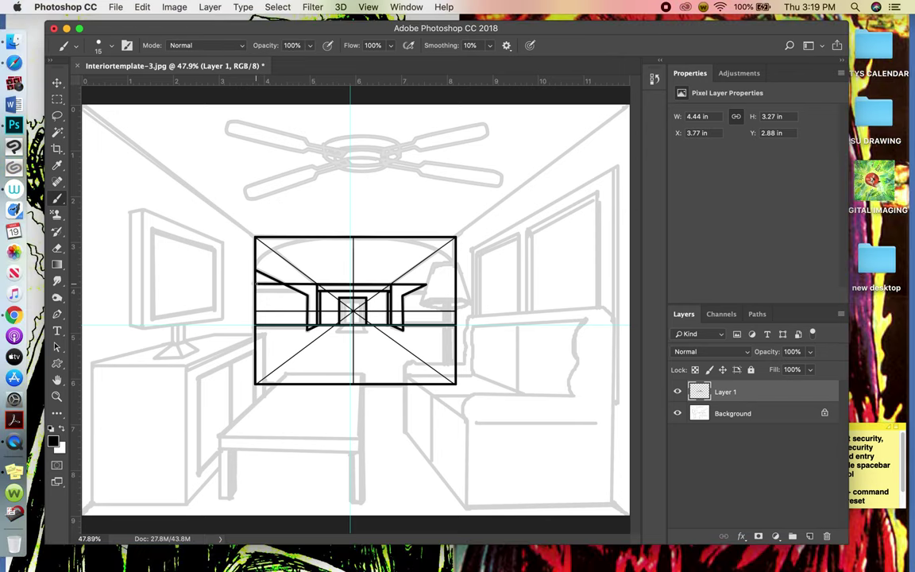
key(super+z)
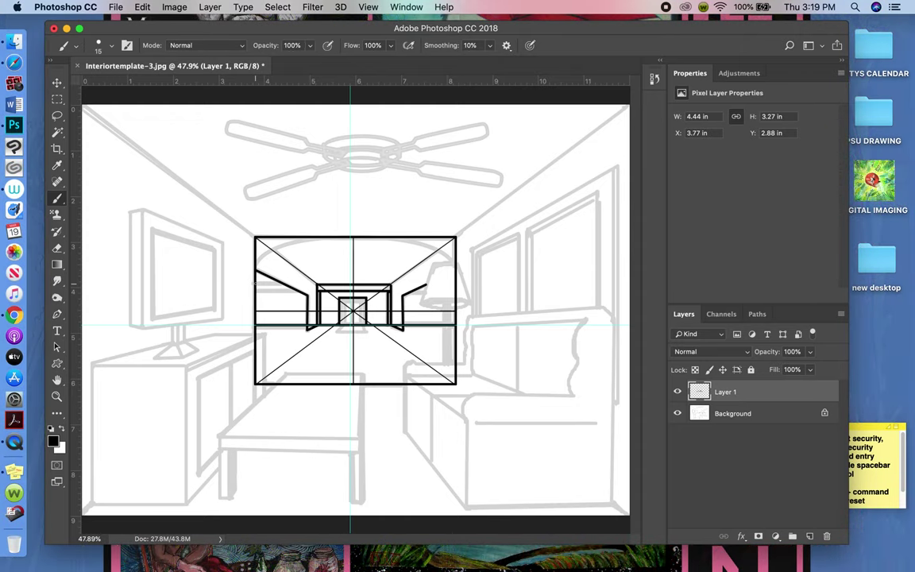
drag(256, 284, 278, 284)
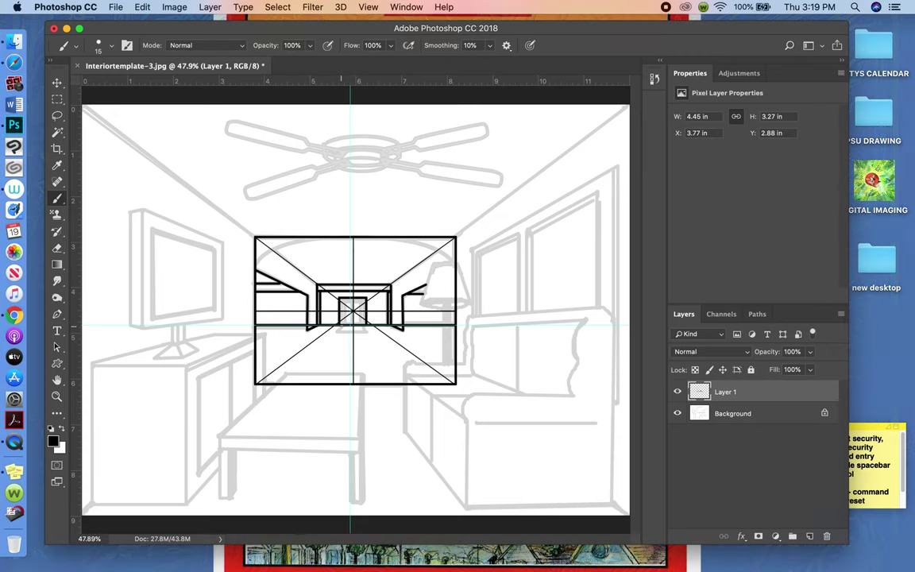
shift+click(336, 332)
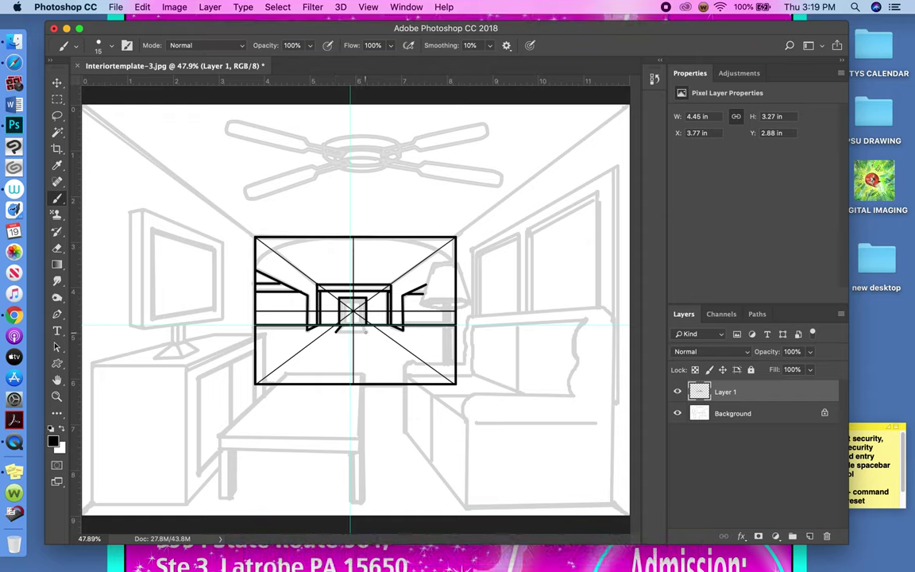
shift+click(365, 332)
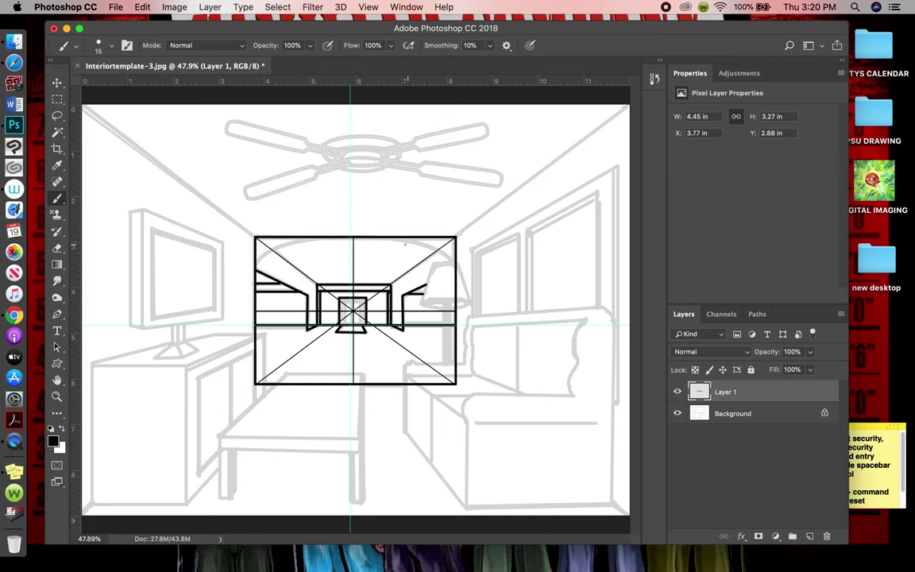
Draw a curved Pen path arching from the box's left edge to its right, adding a horizontal guide.
click(58, 316)
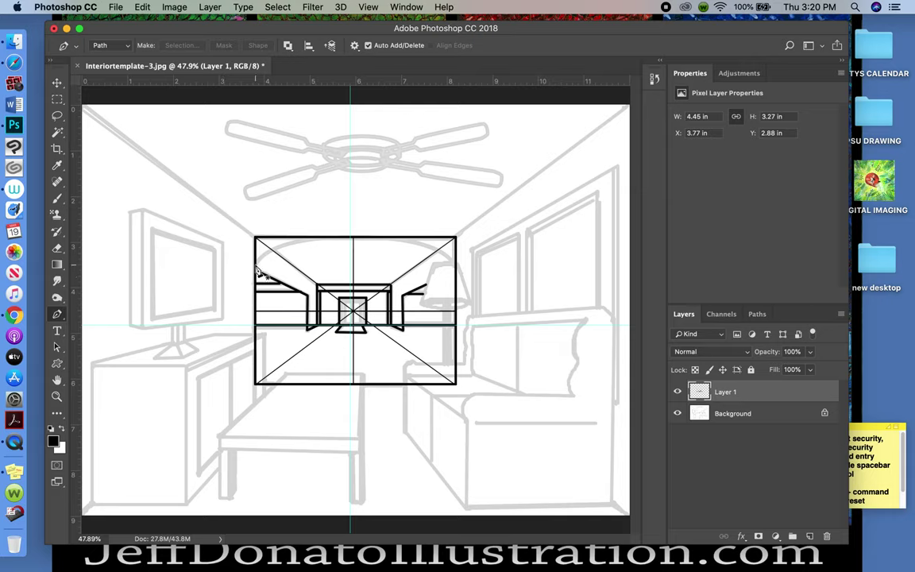
click(255, 264)
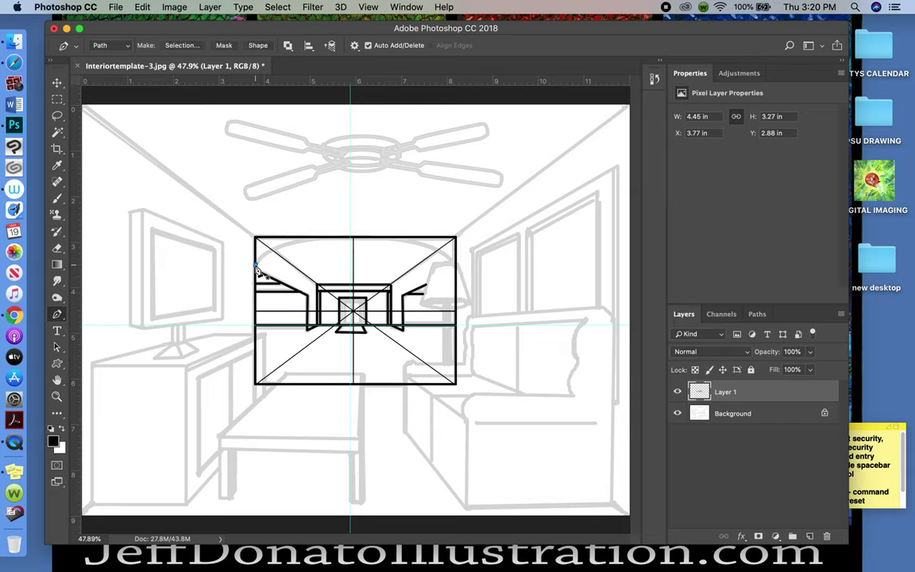
click(351, 239)
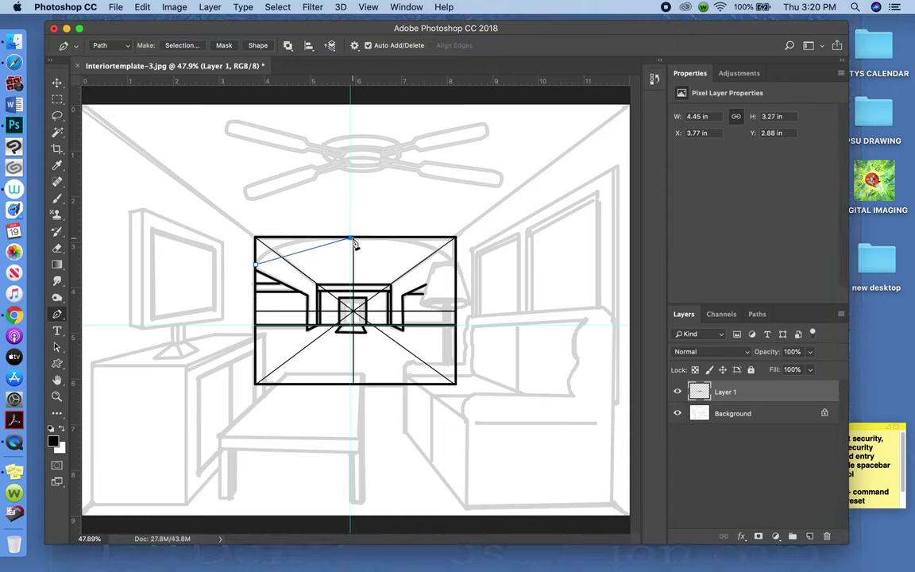
drag(356, 246, 445, 240)
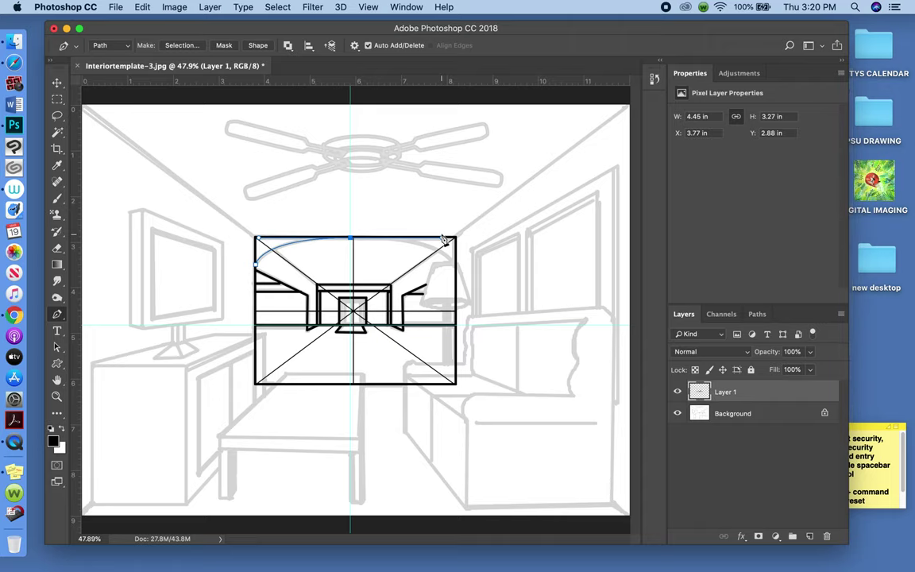
drag(443, 239, 443, 238)
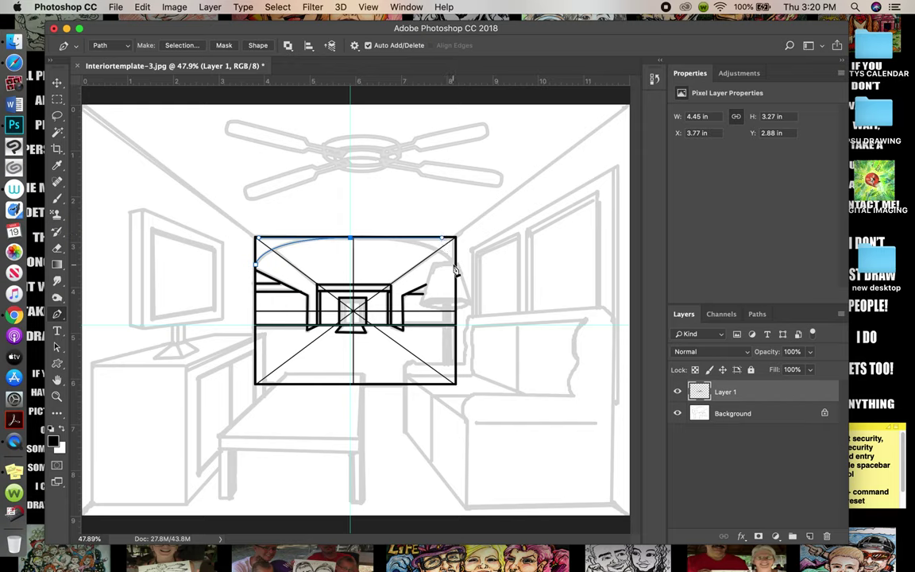
drag(346, 82, 340, 264)
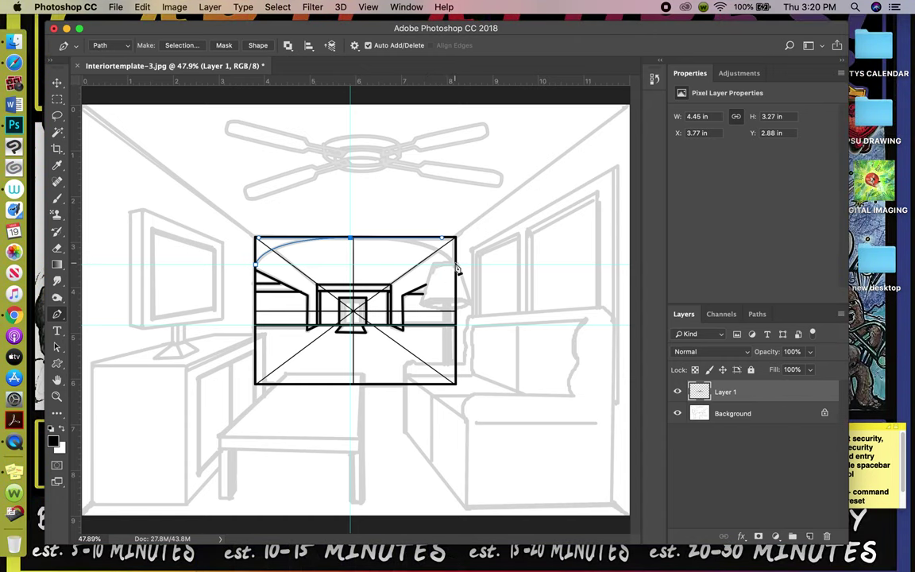
click(457, 269)
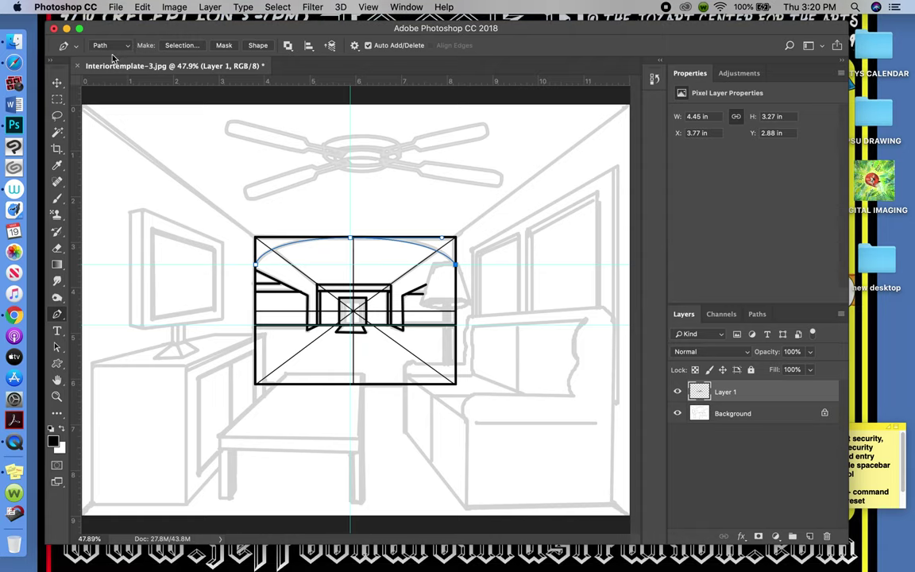
Stroke the arch path with the Brush tool and hide the path outline.
right_click(294, 245)
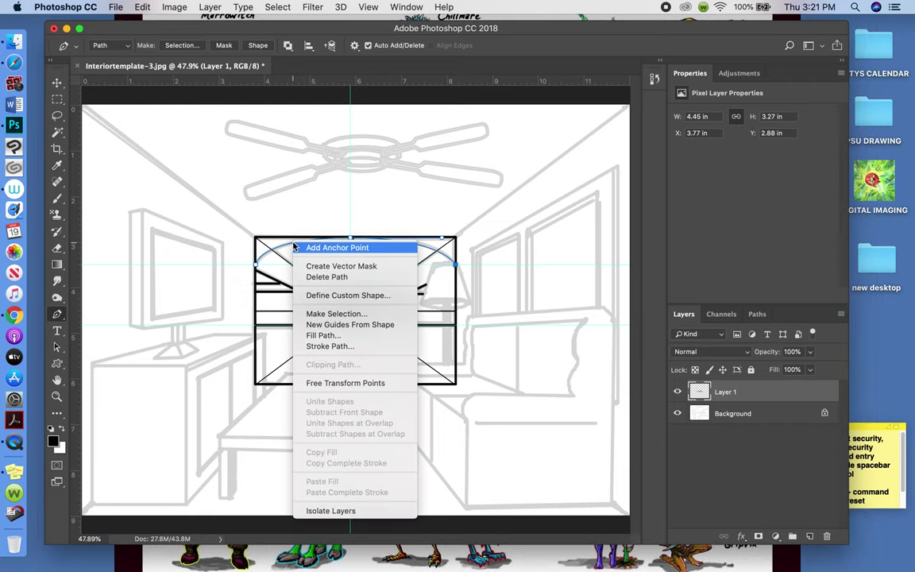
click(316, 347)
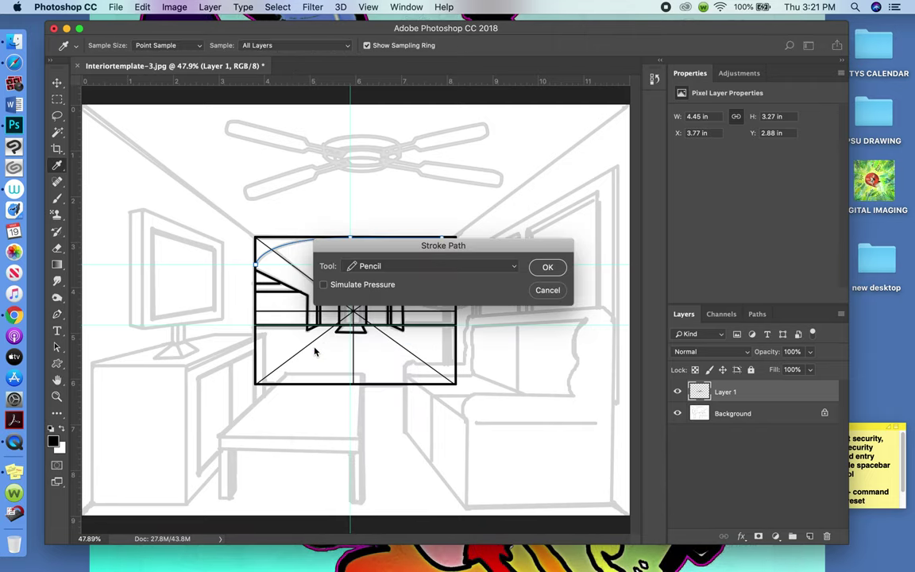
click(511, 269)
click(510, 280)
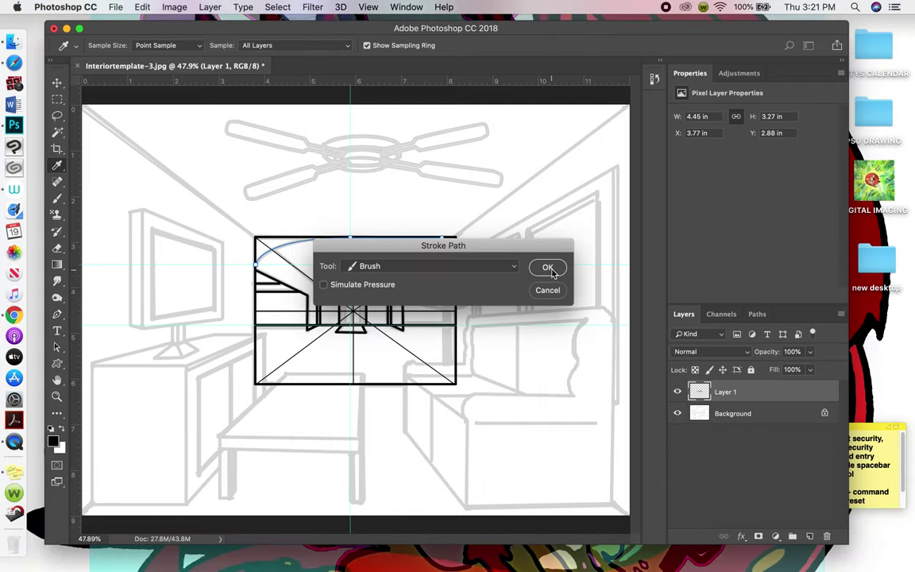
click(548, 268)
key(Return)
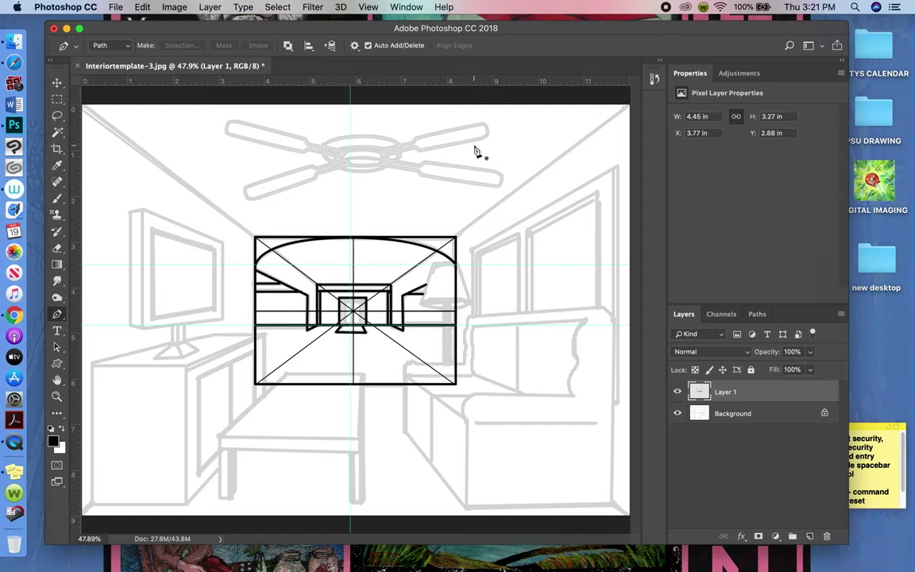
Connect each inner-rectangle corner to its matching canvas corner with straight black brush lines.
click(58, 199)
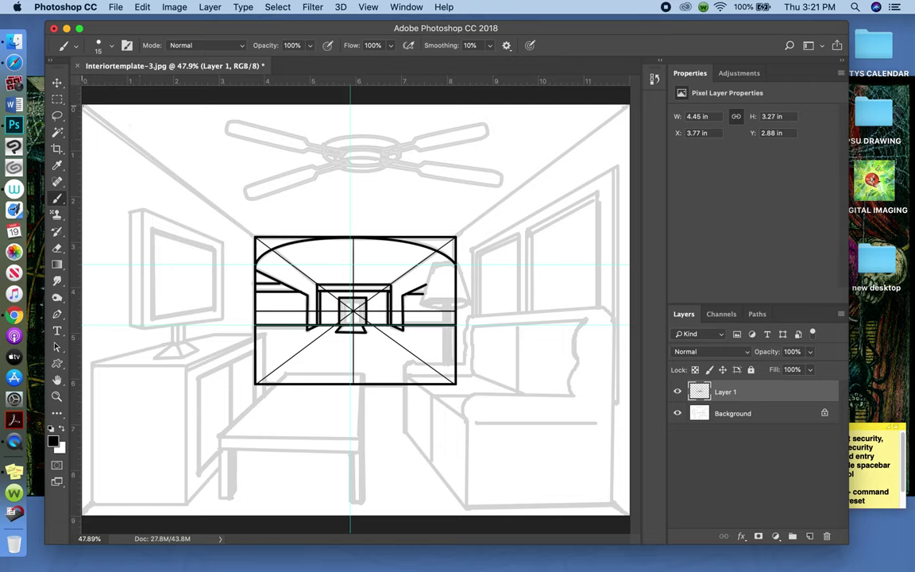
shift+click(84, 106)
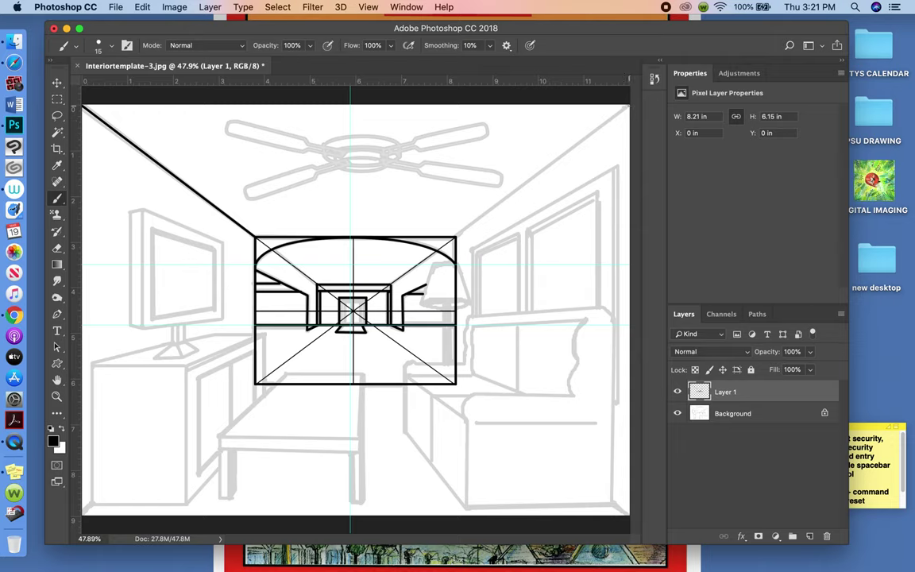
click(456, 236)
shift+click(629, 105)
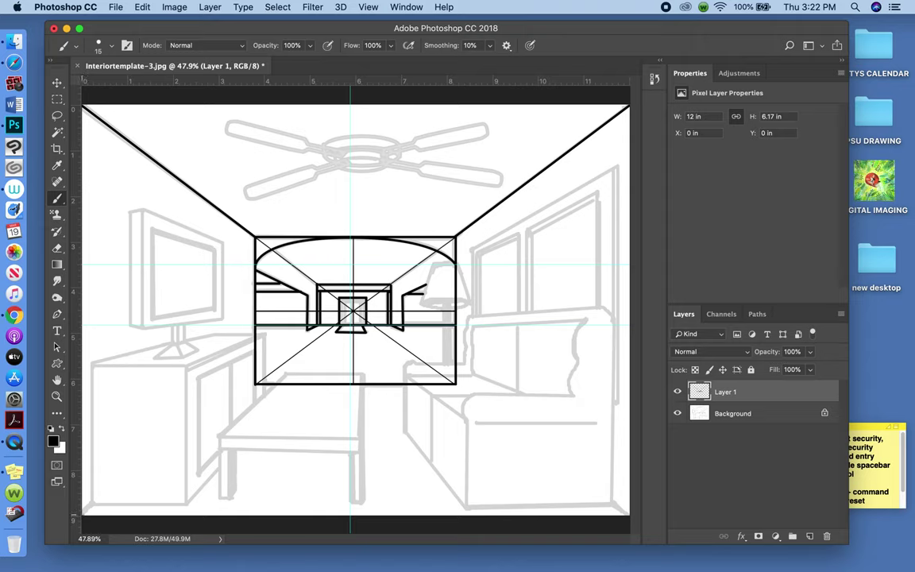
shift+click(83, 512)
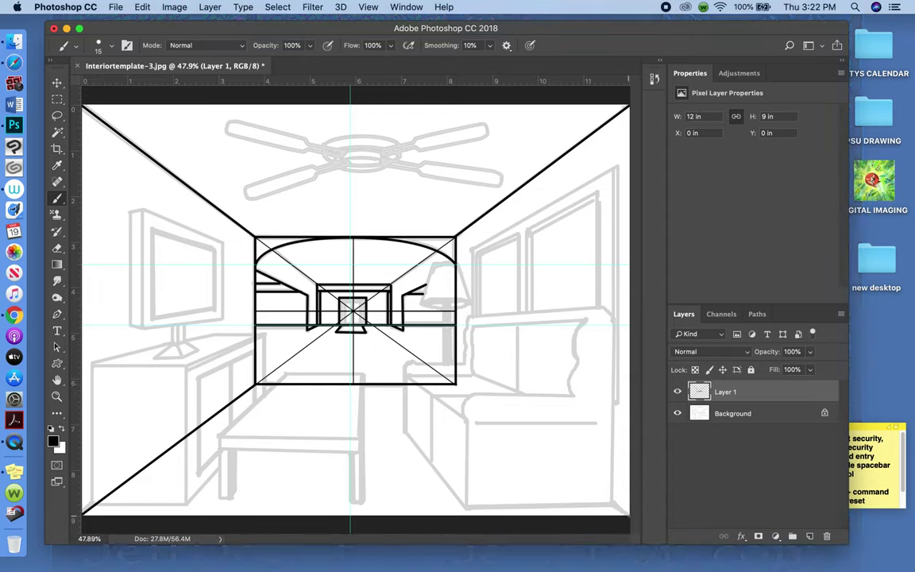
click(456, 383)
shift+click(628, 513)
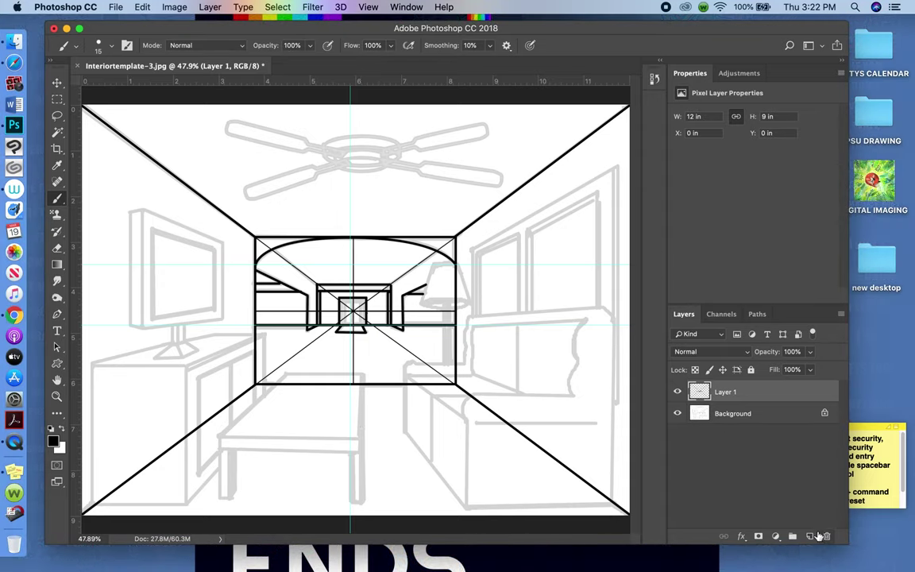
On a new layer, outline the coffee tabletop with its thickness and lower front edge.
click(811, 537)
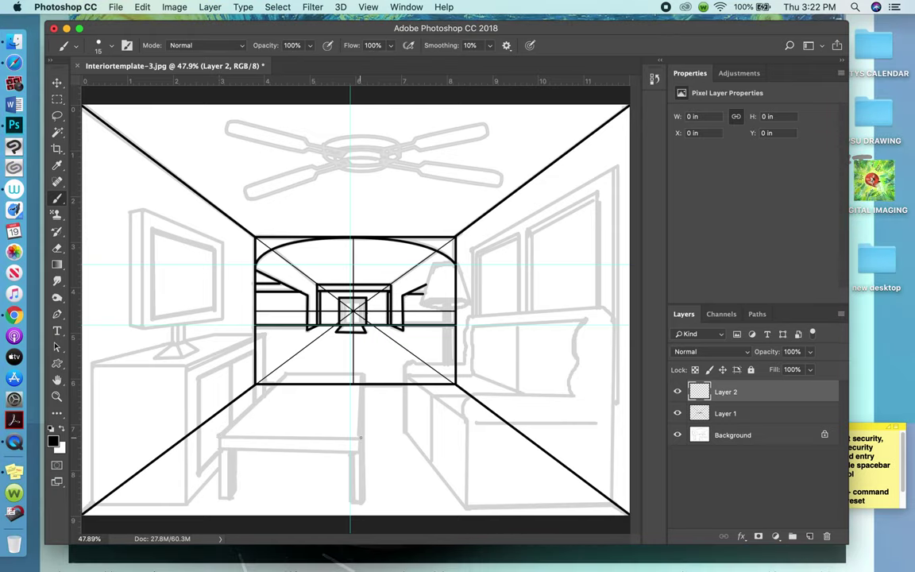
click(360, 436)
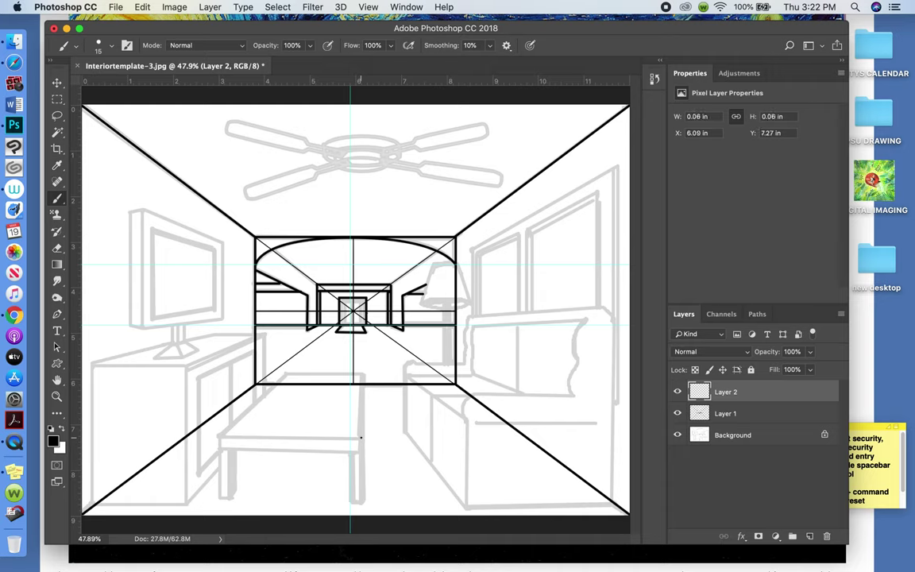
shift+click(363, 374)
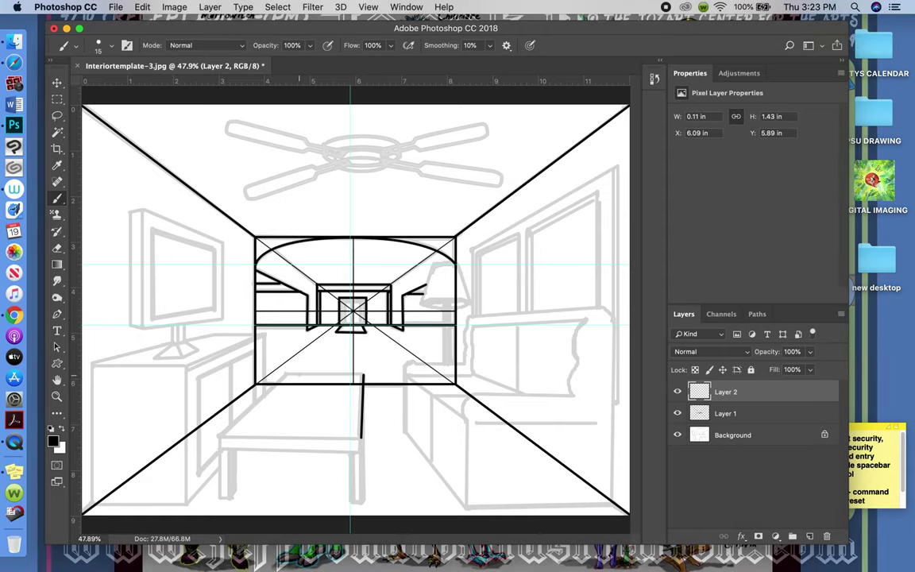
shift+click(285, 375)
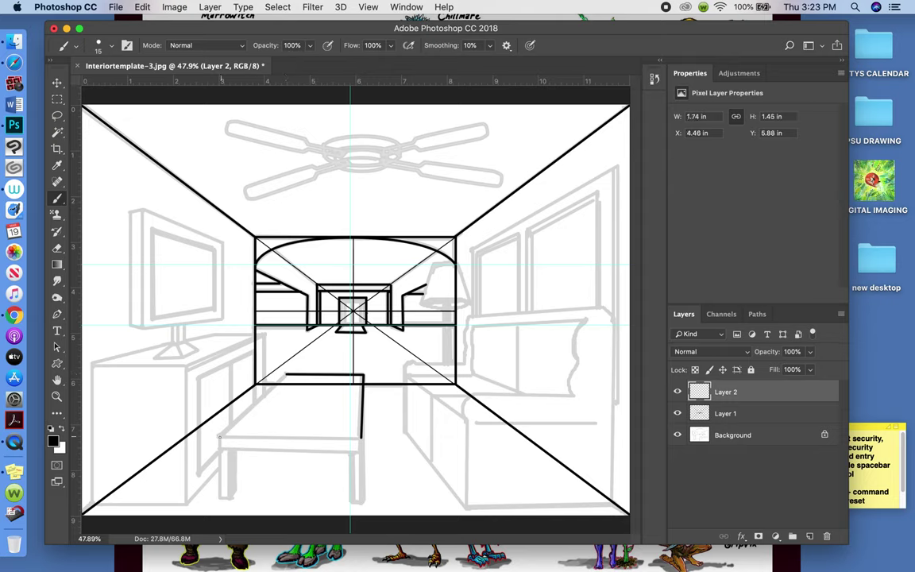
shift+click(220, 436)
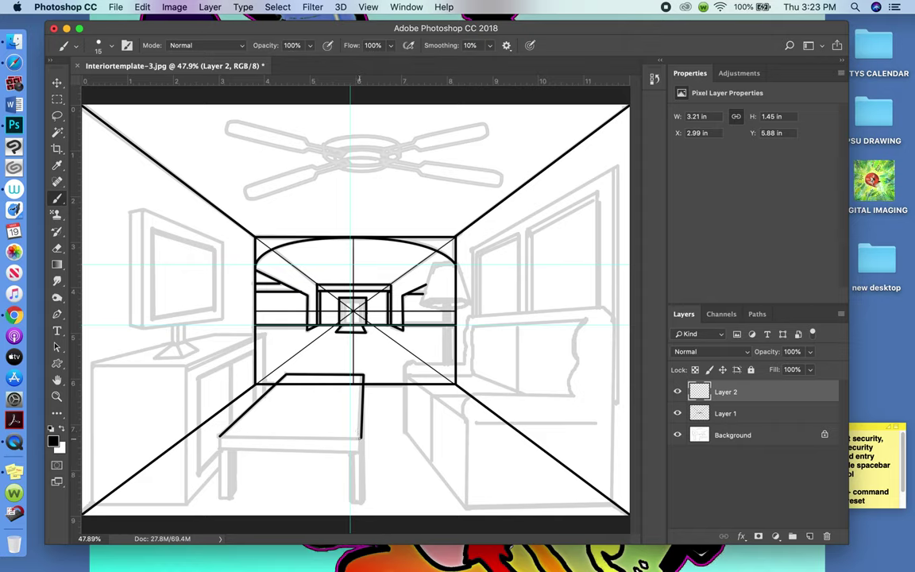
shift+click(363, 436)
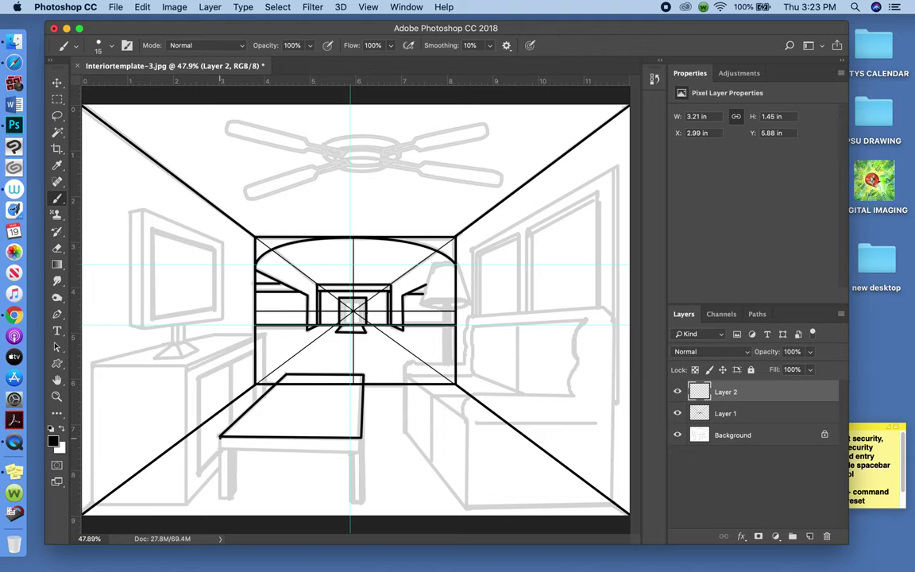
drag(220, 439, 220, 449)
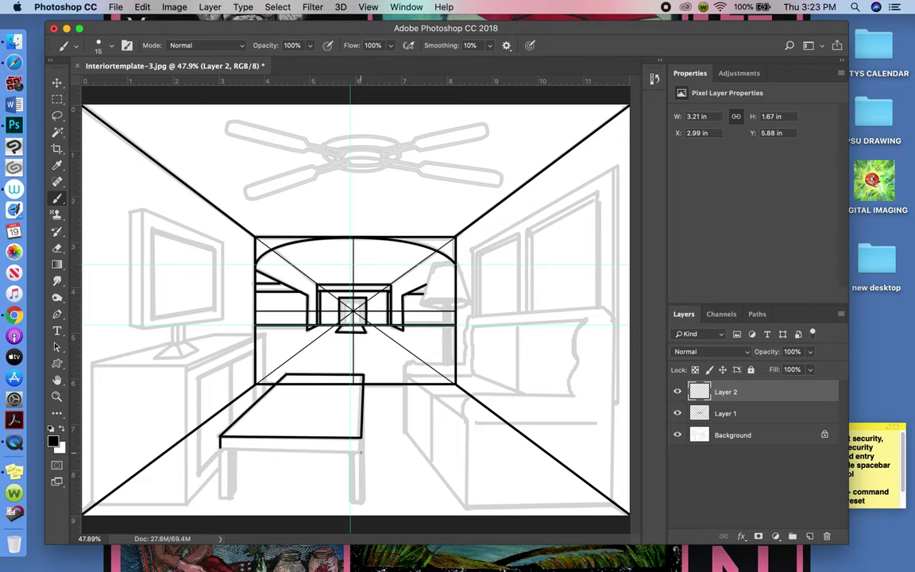
shift+click(360, 452)
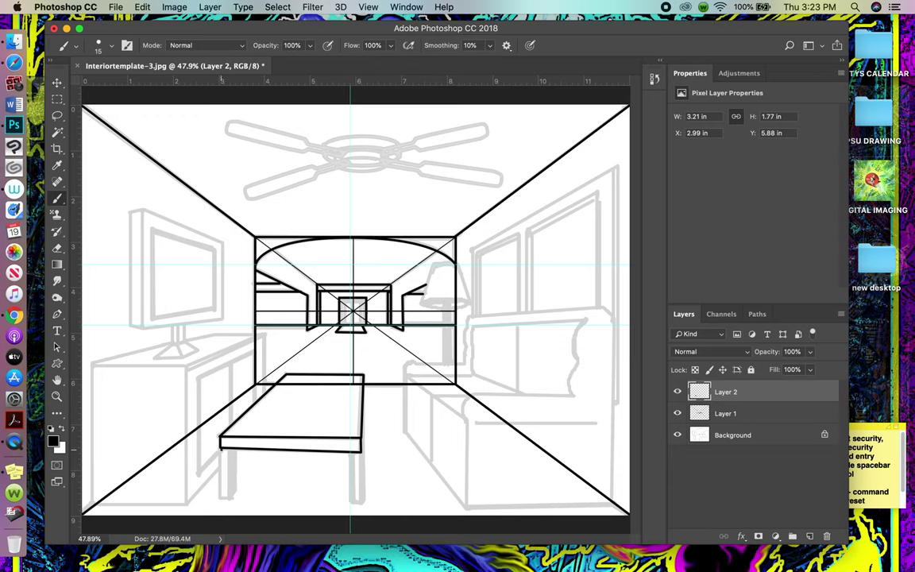
Outline the table's left and right front legs, redrawing the left leg's inner line.
drag(220, 455, 222, 498)
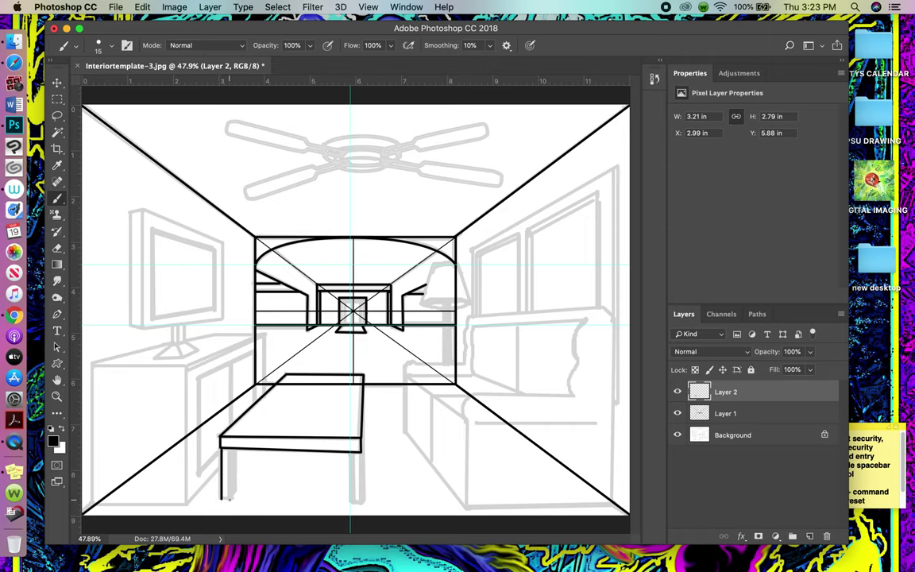
drag(221, 498, 230, 499)
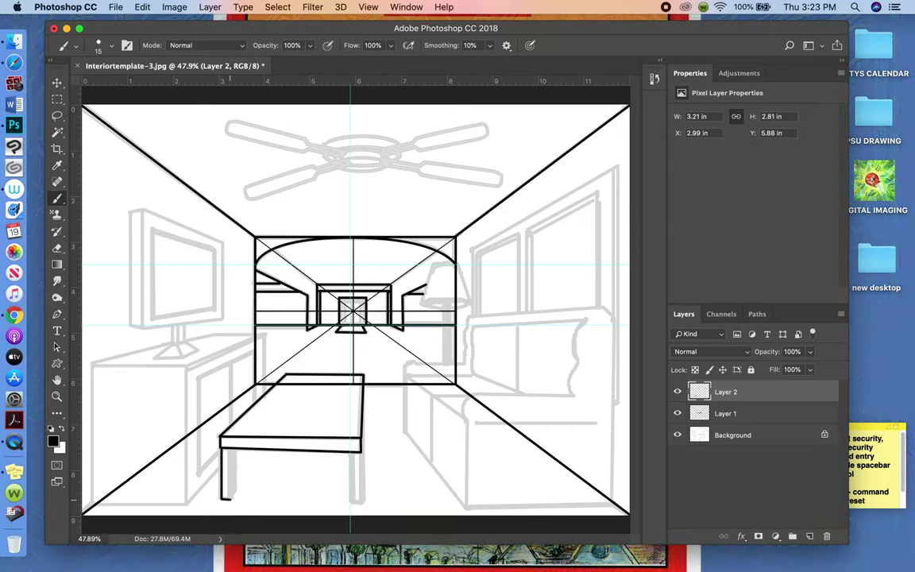
drag(231, 498, 230, 449)
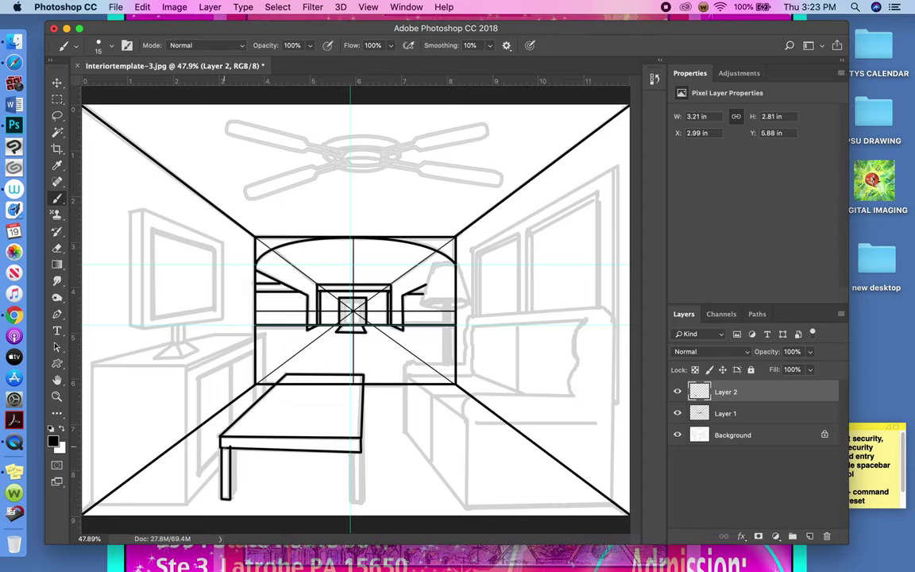
key(super+z)
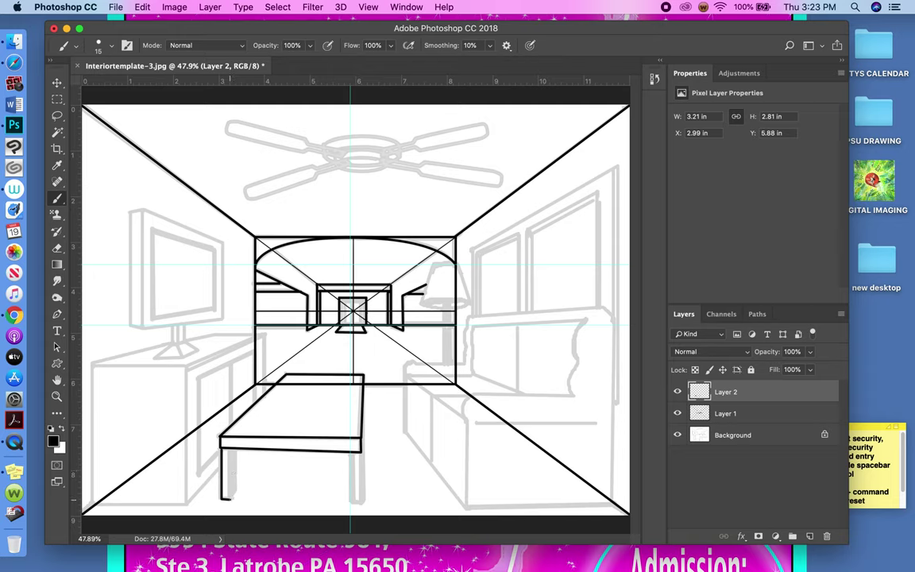
drag(230, 498, 230, 451)
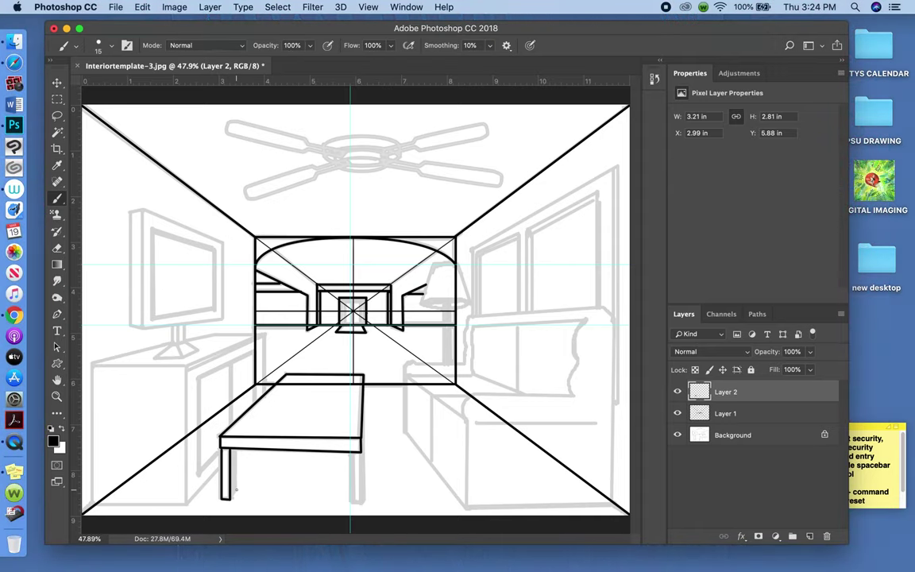
shift+click(236, 489)
shift+click(235, 451)
drag(237, 451, 352, 454)
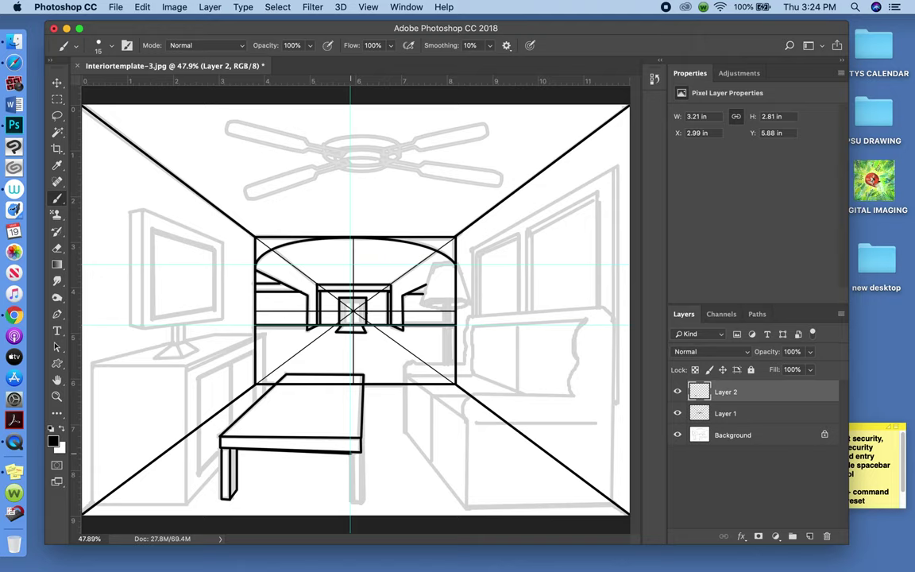
drag(350, 452, 350, 502)
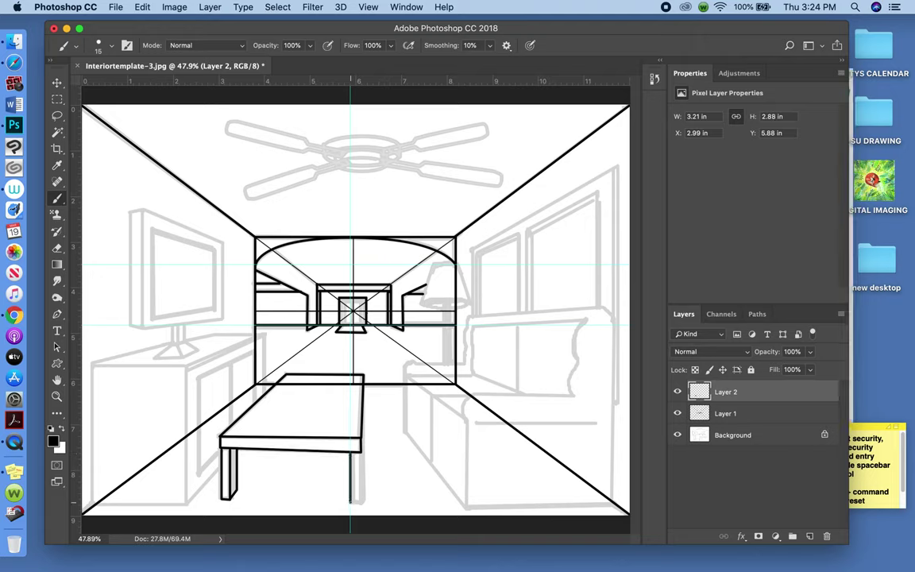
shift+click(361, 501)
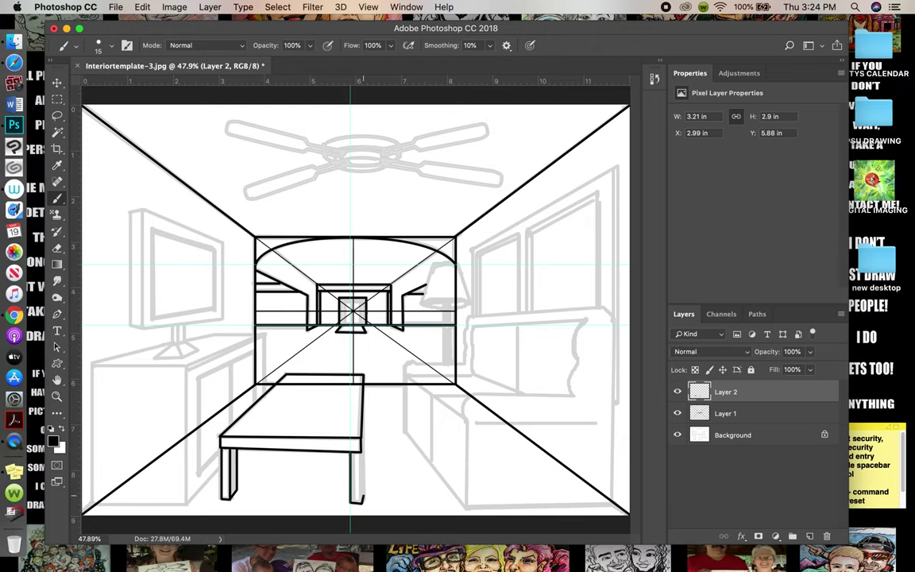
drag(363, 450, 363, 495)
Undo the right leg's foot stroke and a stray tabletop line, then retouch the table's front edge.
key(super+z)
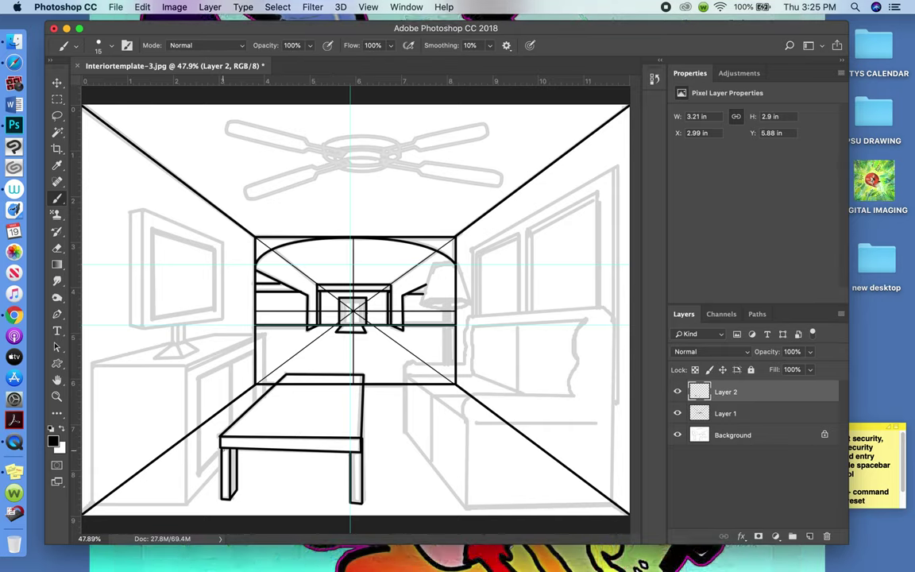
drag(222, 438, 360, 450)
key(super+z)
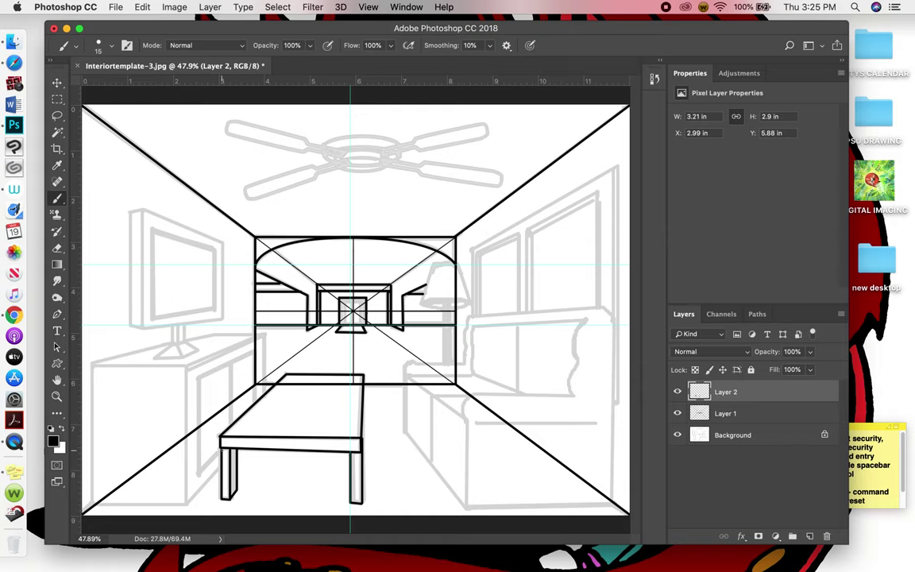
drag(222, 449, 353, 450)
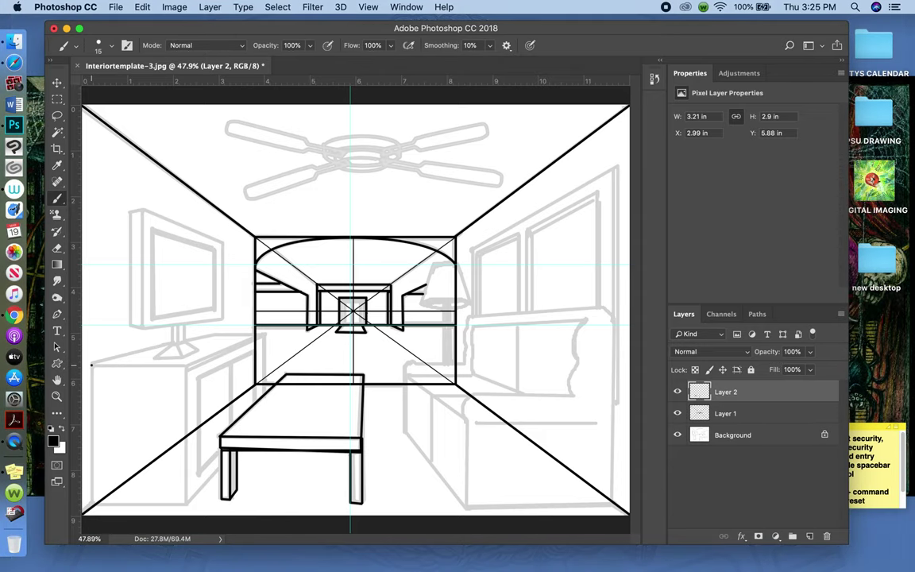
Trace the TV cabinet's rectangular front face in black.
drag(92, 364, 104, 503)
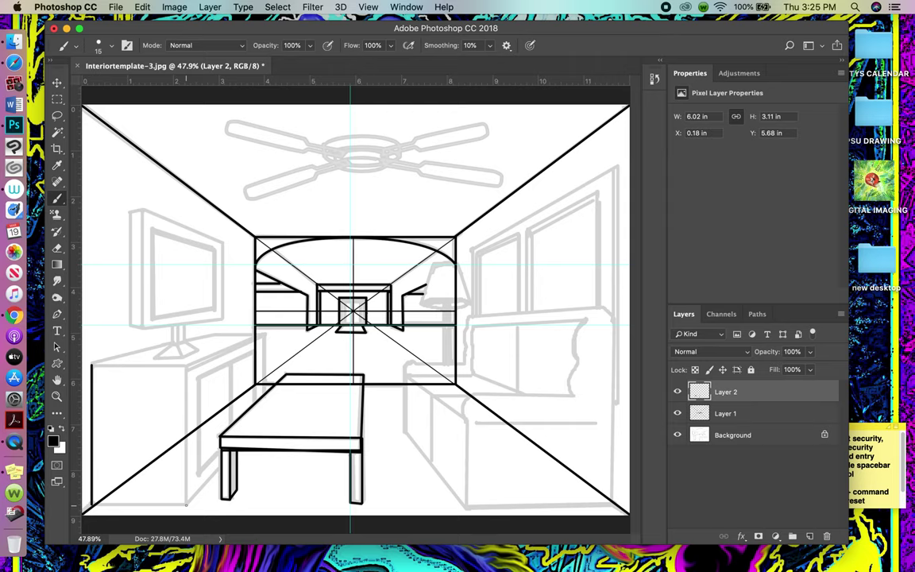
shift+click(186, 505)
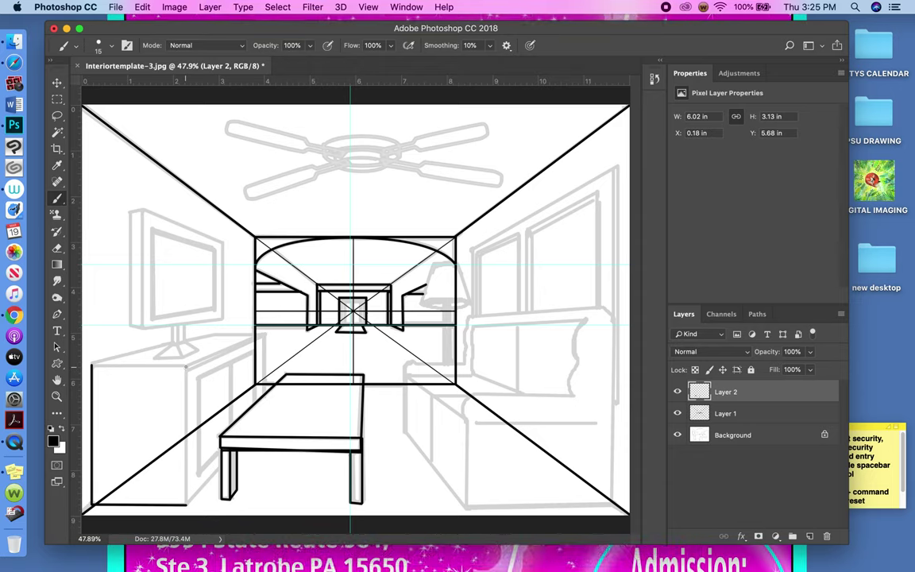
shift+click(186, 366)
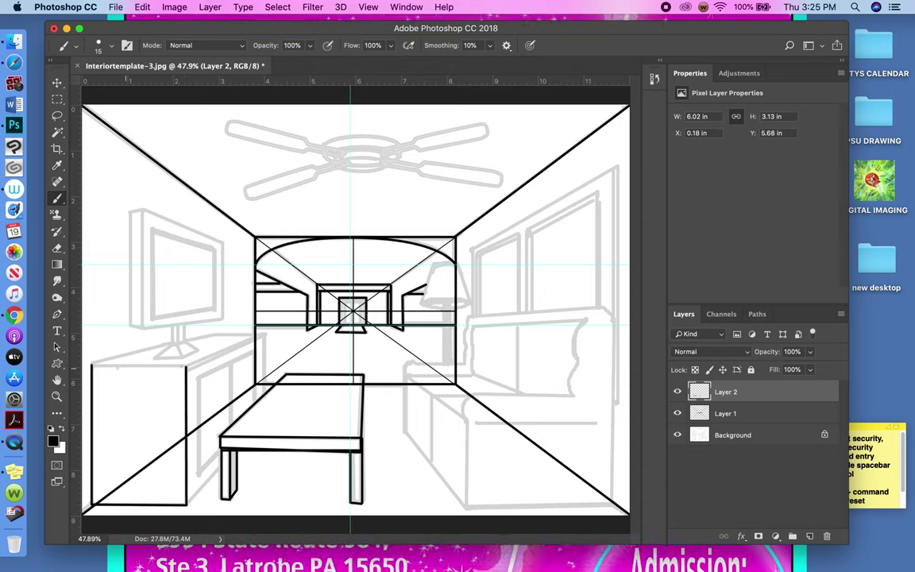
shift+click(91, 366)
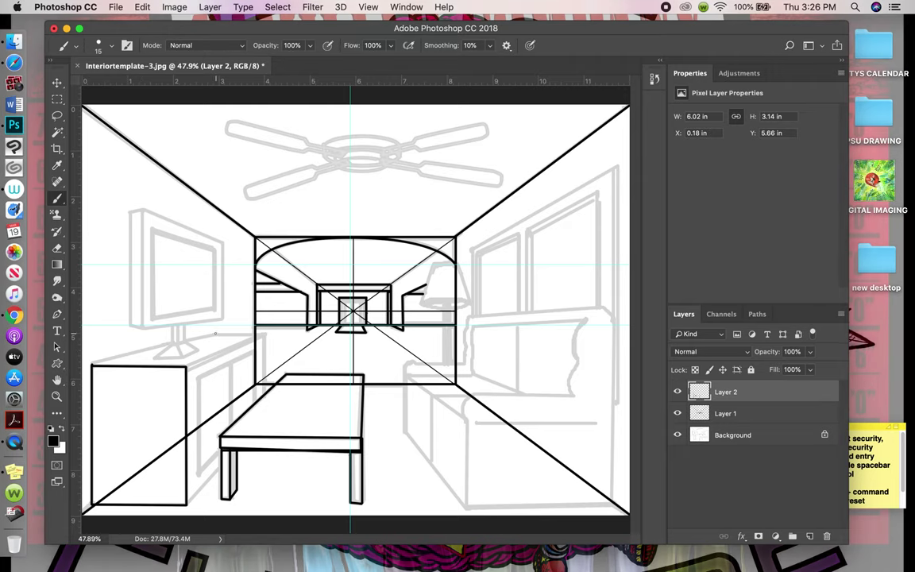
Add the cabinet top, back corner, floor line and side-panel door, then start the TV's left edge.
shift+click(215, 334)
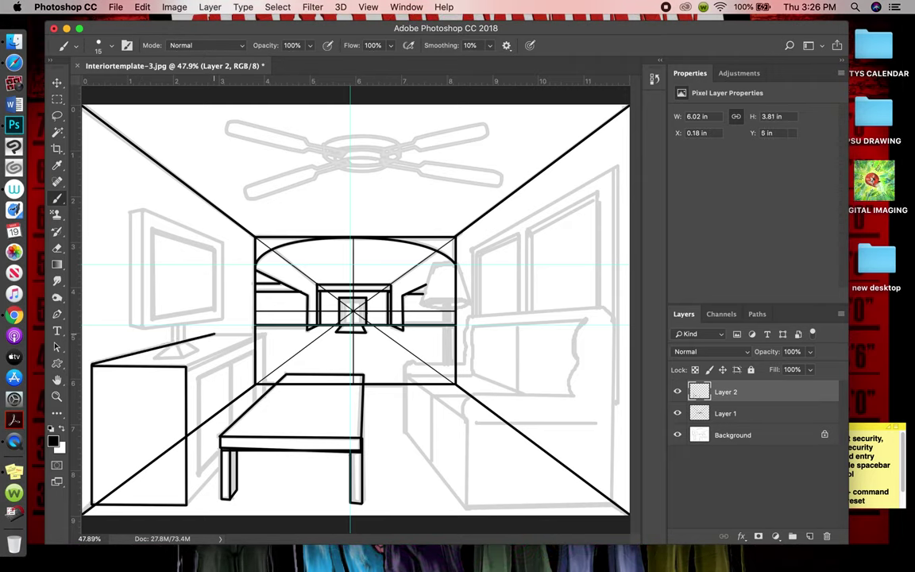
shift+click(264, 334)
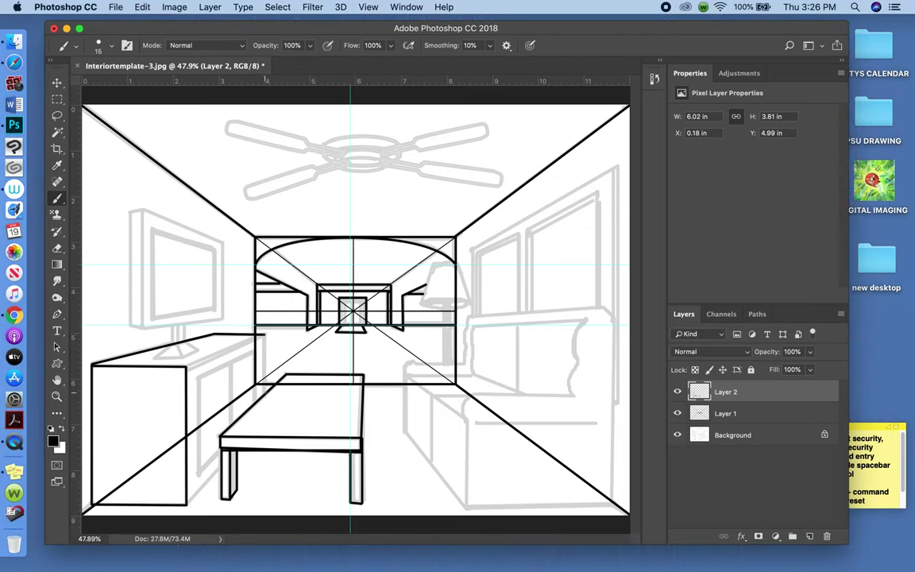
shift+click(265, 386)
drag(221, 468, 187, 502)
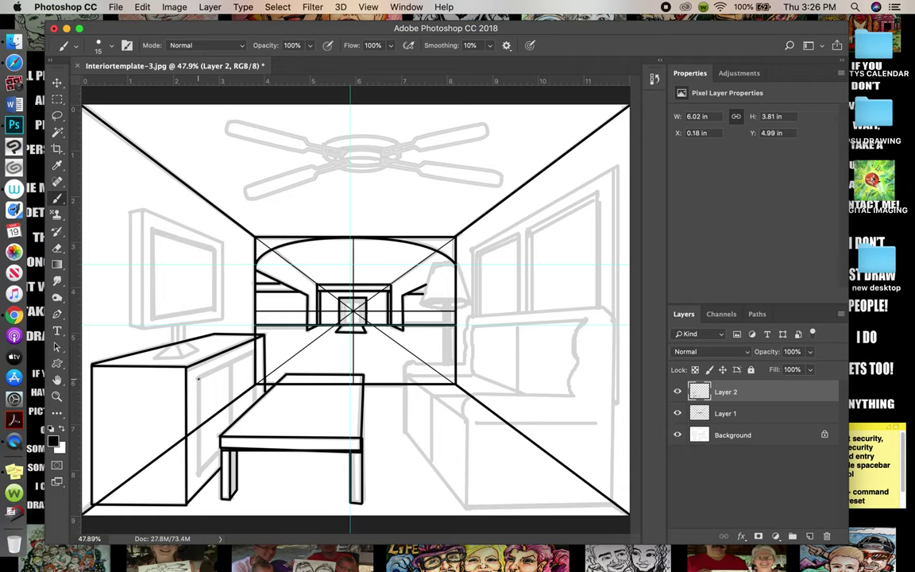
drag(198, 379, 198, 475)
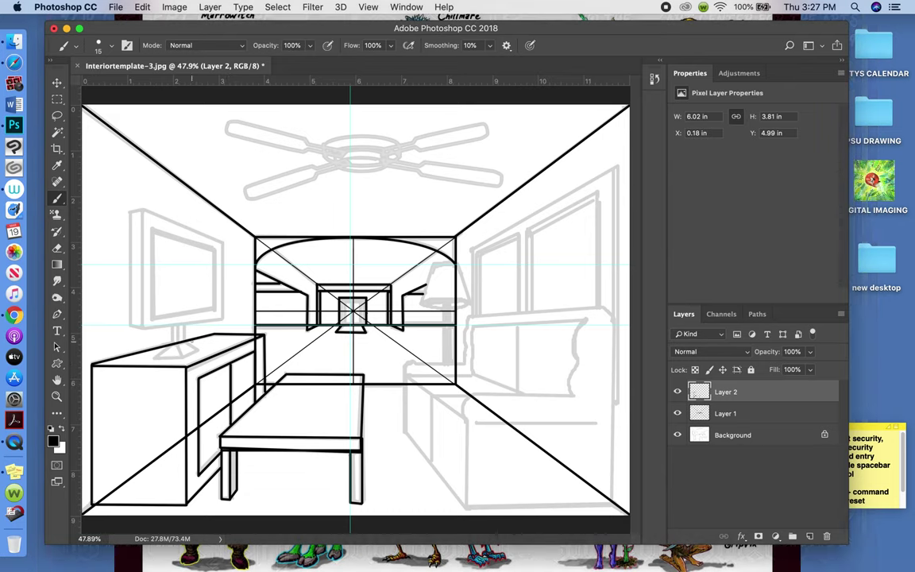
click(130, 212)
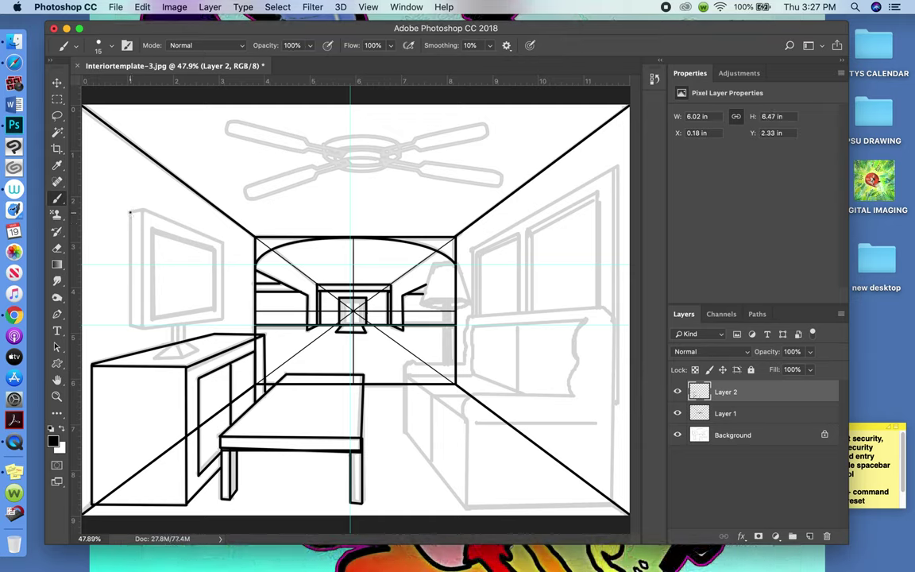
shift+click(131, 324)
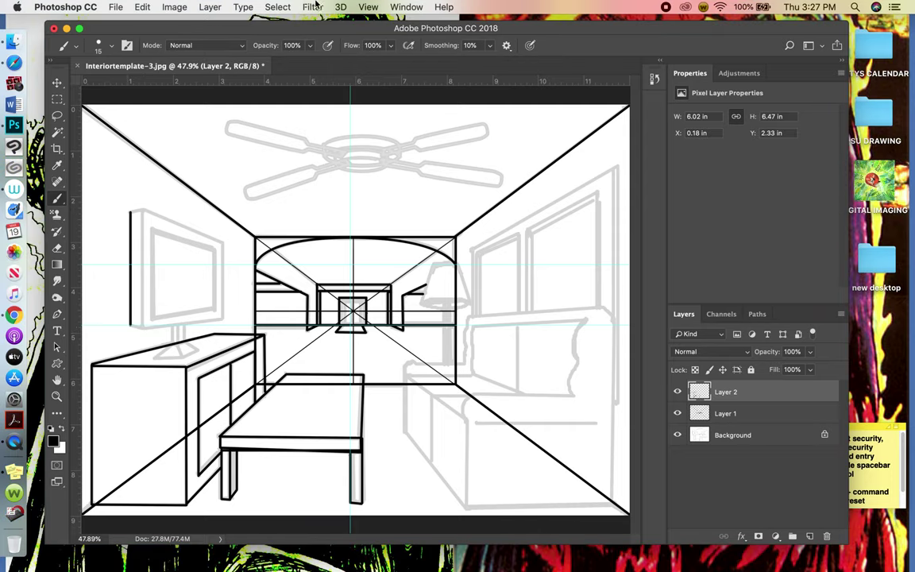
Clear all guides via View > Clear Guides and brush a second vertical line along the TV's left edge.
click(372, 6)
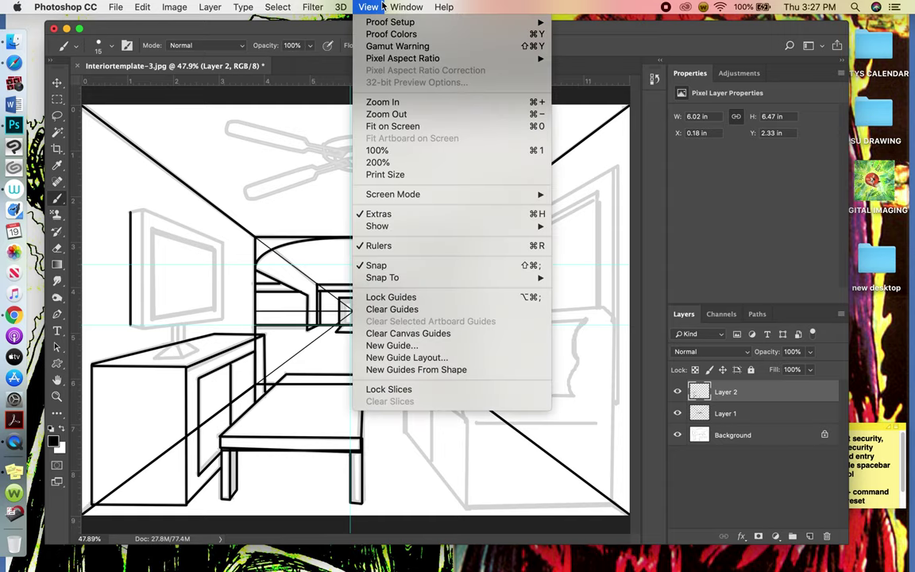
click(392, 309)
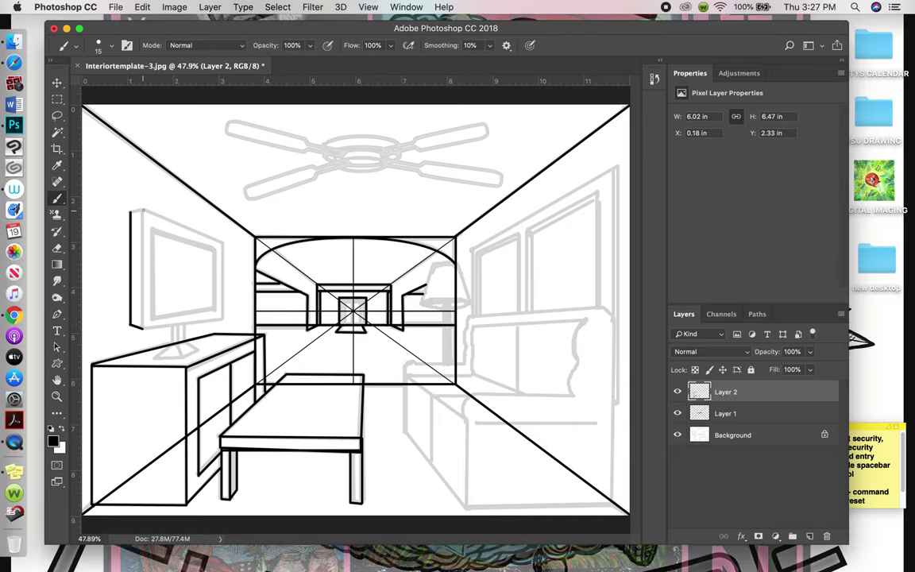
drag(143, 210, 143, 325)
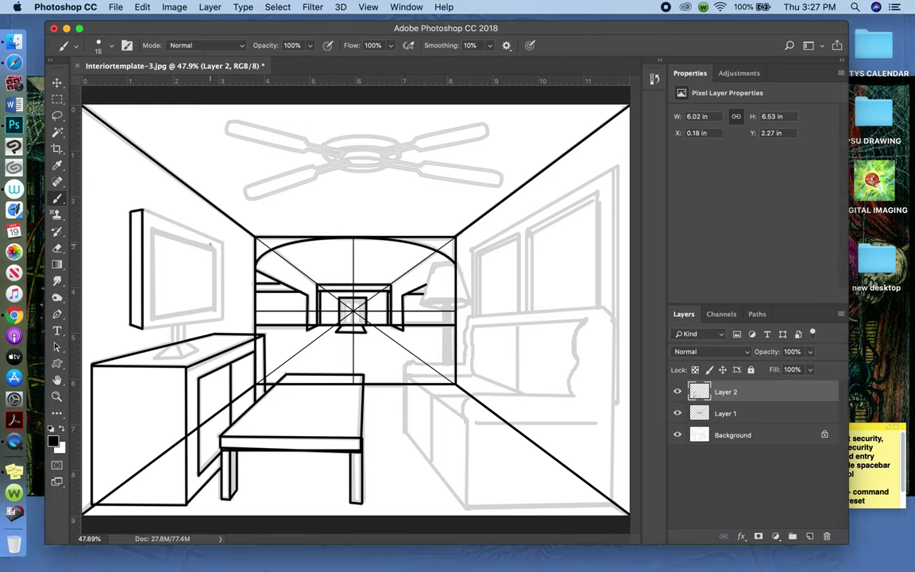
Outline the TV's top and right edges, stand base, and left inner screen edge in black.
shift+click(222, 243)
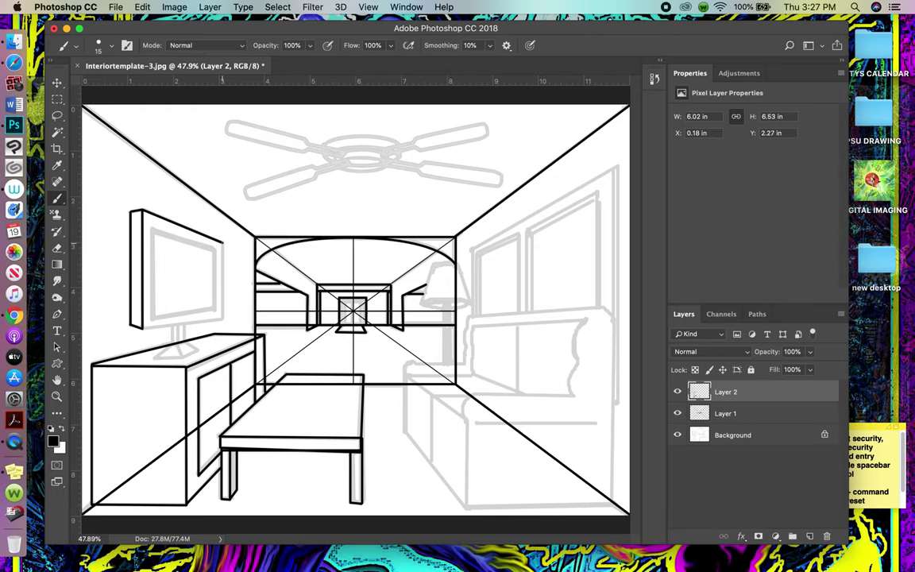
drag(222, 243, 222, 322)
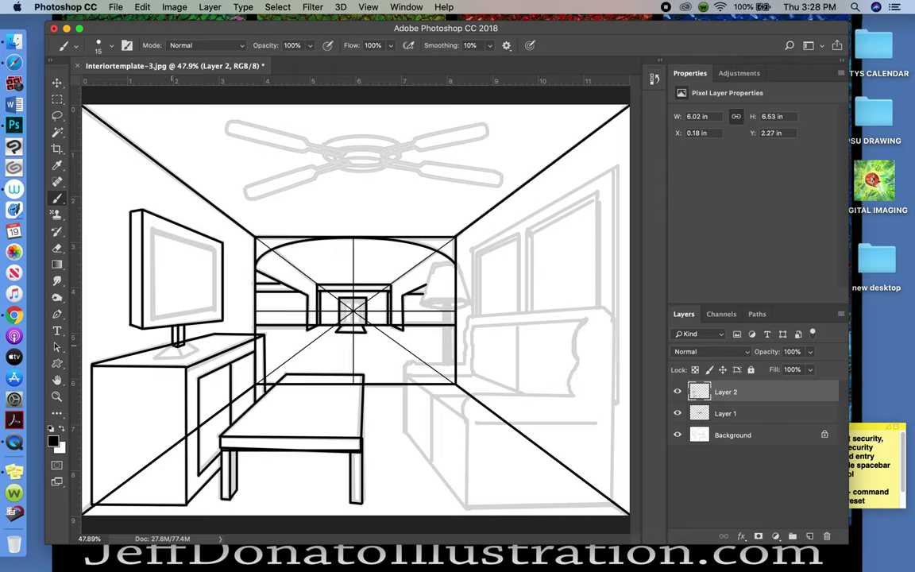
drag(155, 358, 174, 346)
mouse_move(182, 359)
mouse_down()
mouse_move(153, 357)
mouse_move(177, 348)
mouse_up()
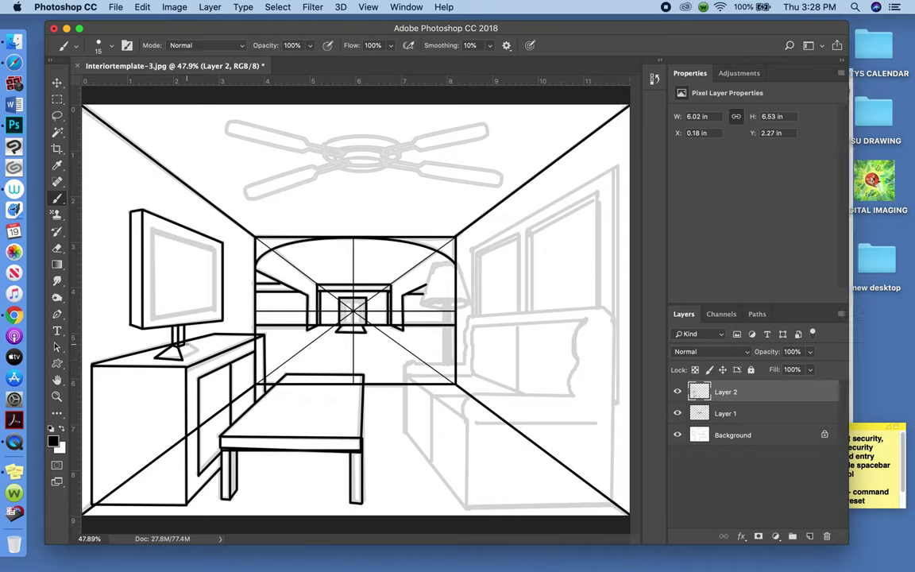
drag(201, 343, 184, 349)
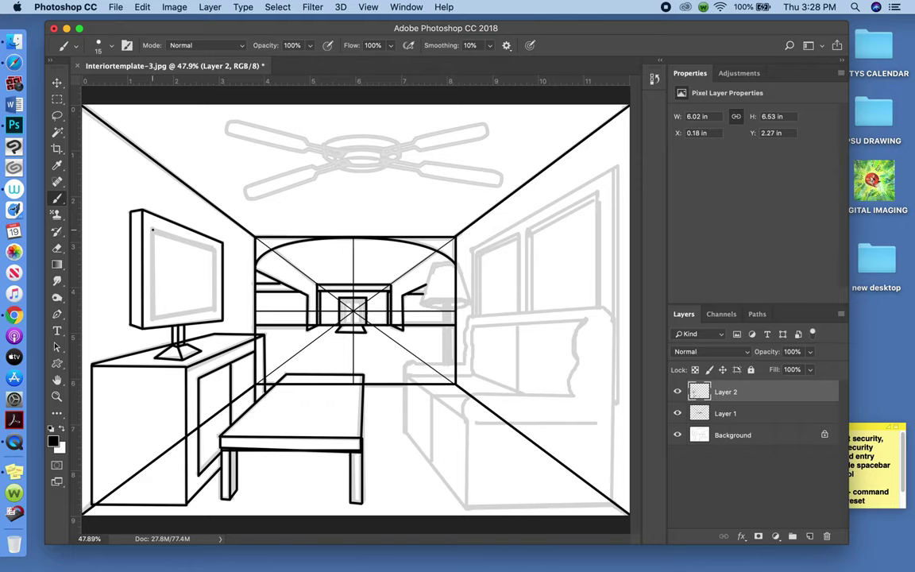
drag(152, 229, 152, 310)
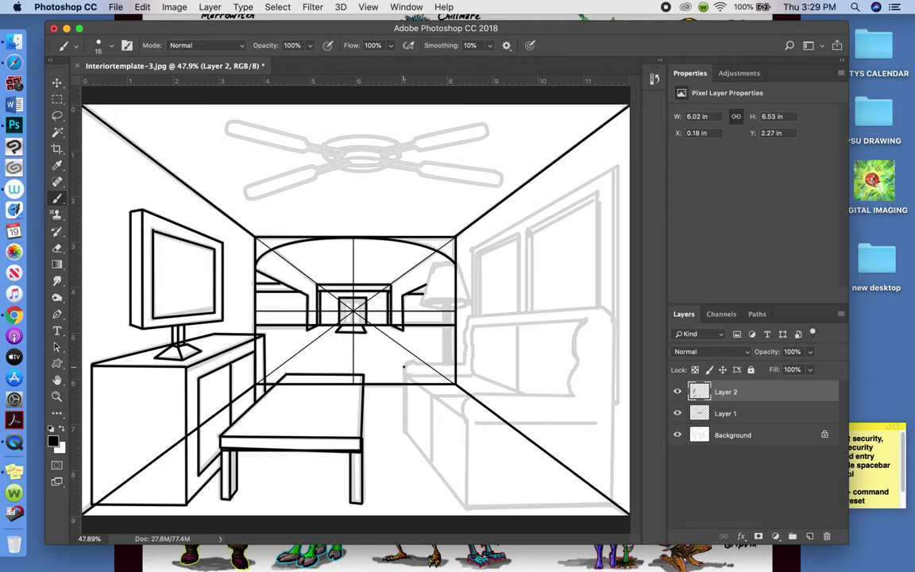
Trace the sofa's front vertical, lower diagonal, floor edge, right-wall vertical and back top.
drag(404, 366, 398, 429)
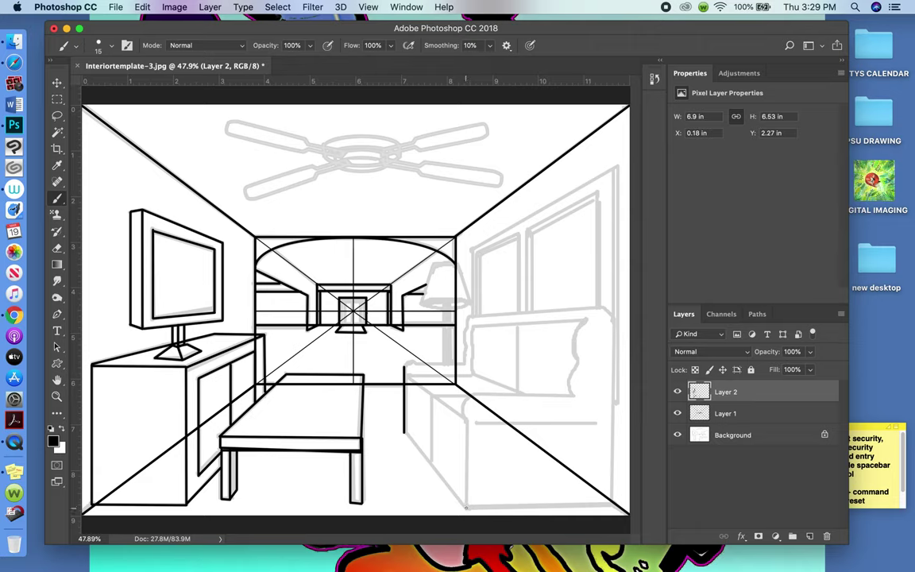
shift+click(466, 508)
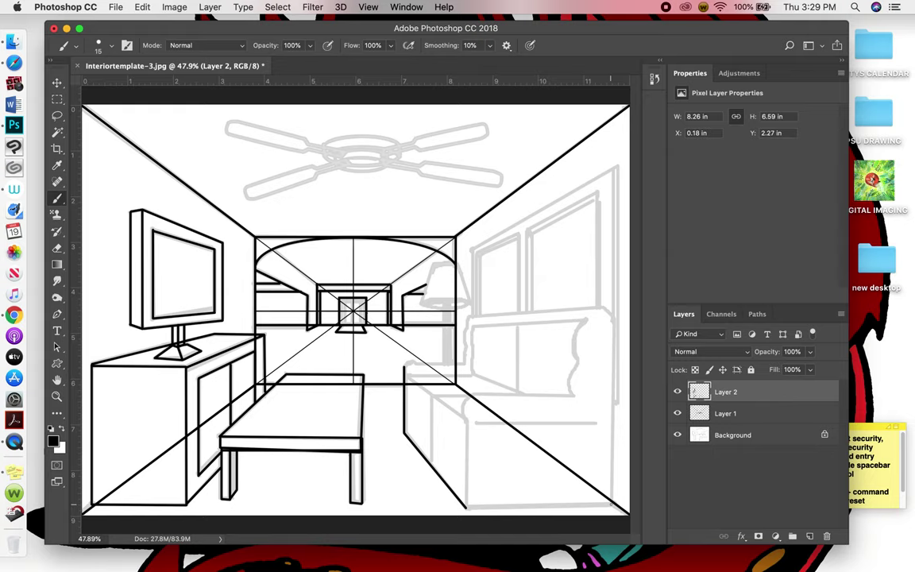
shift+click(611, 503)
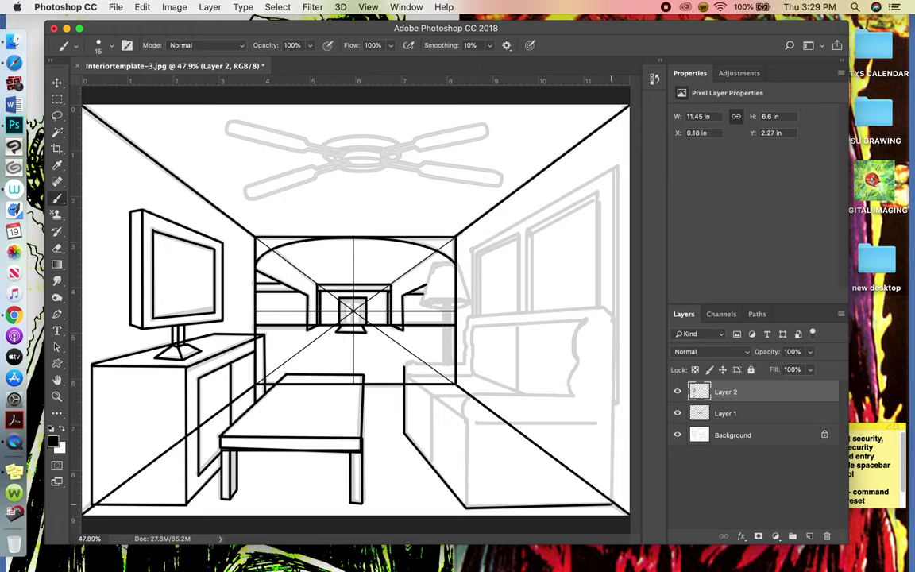
drag(611, 502, 612, 313)
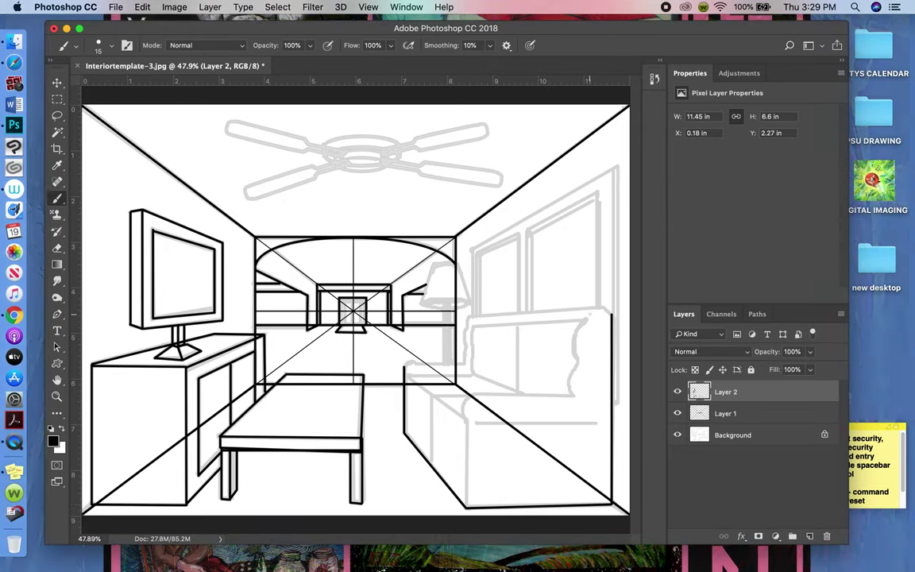
shift+click(601, 307)
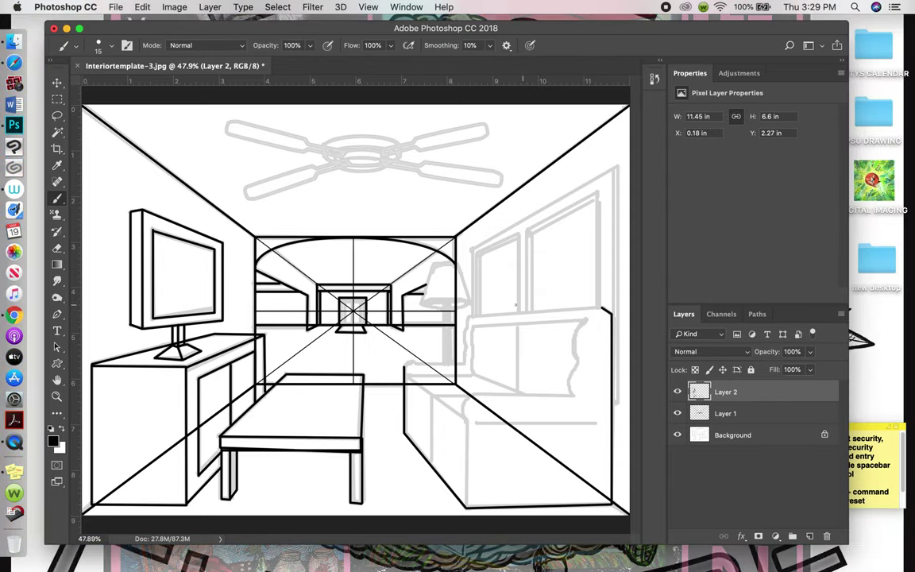
shift+click(470, 316)
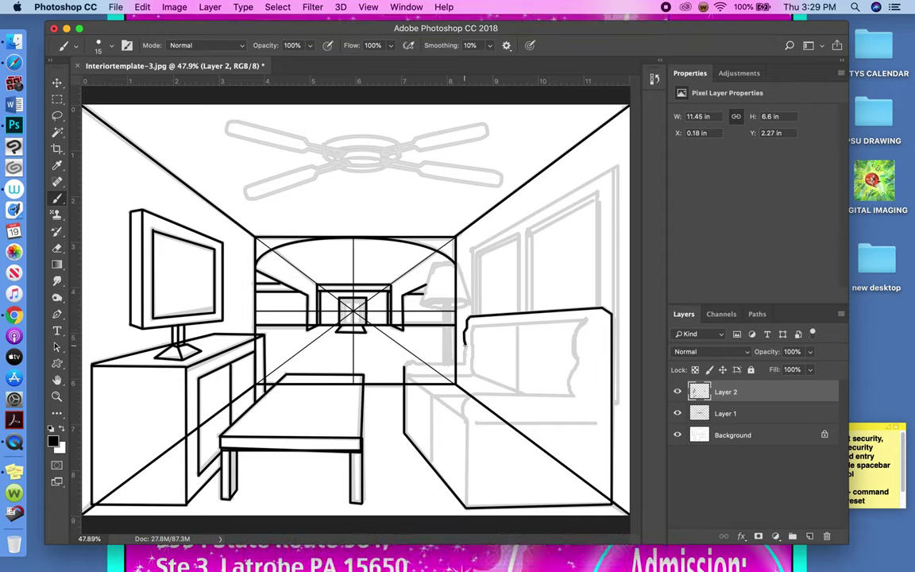
Trace the sofa arm's left and lower edges and its front corner down to the floor.
drag(465, 332, 463, 366)
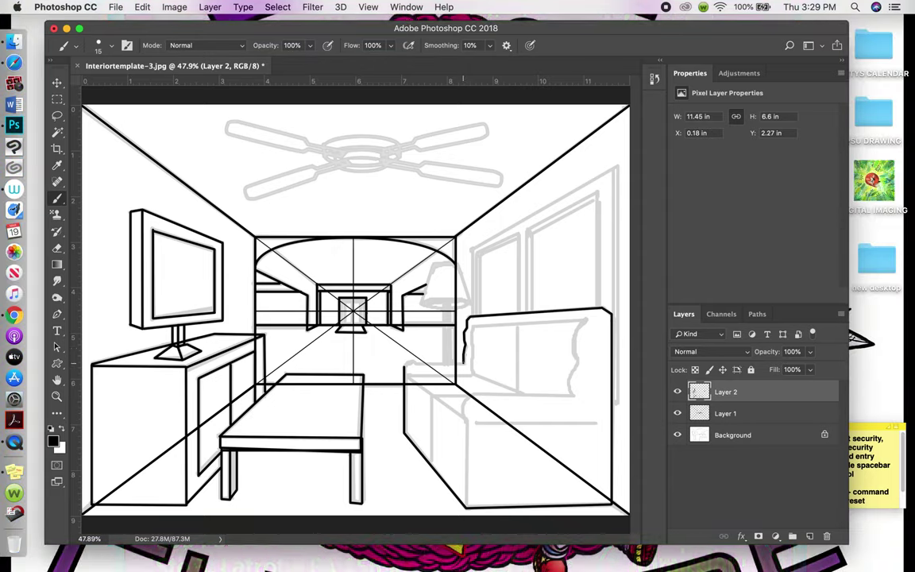
drag(427, 363, 416, 363)
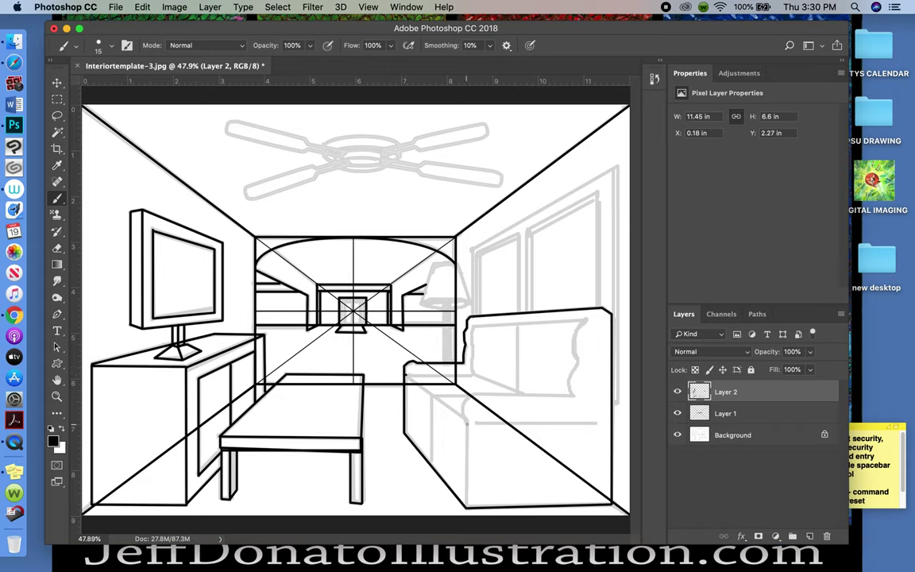
shift+click(467, 423)
shift+click(468, 449)
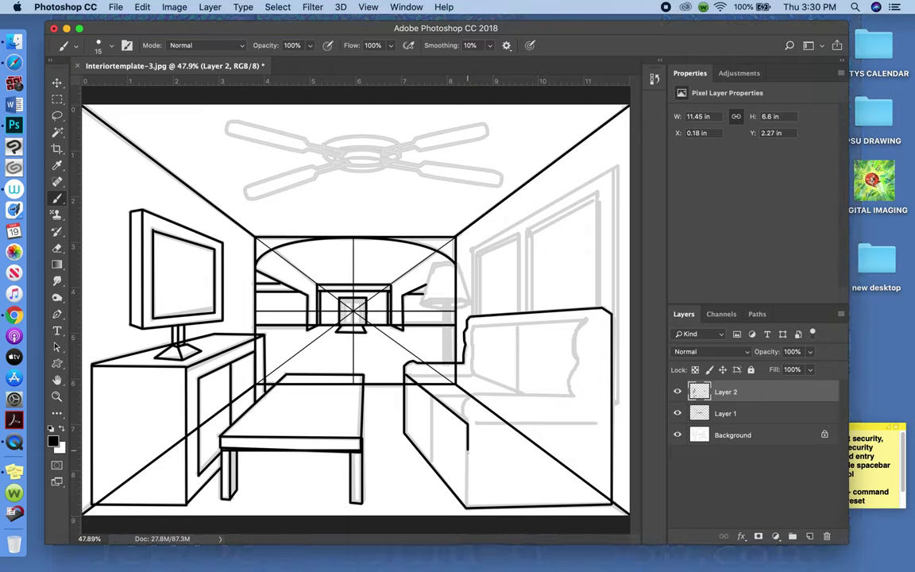
shift+click(467, 506)
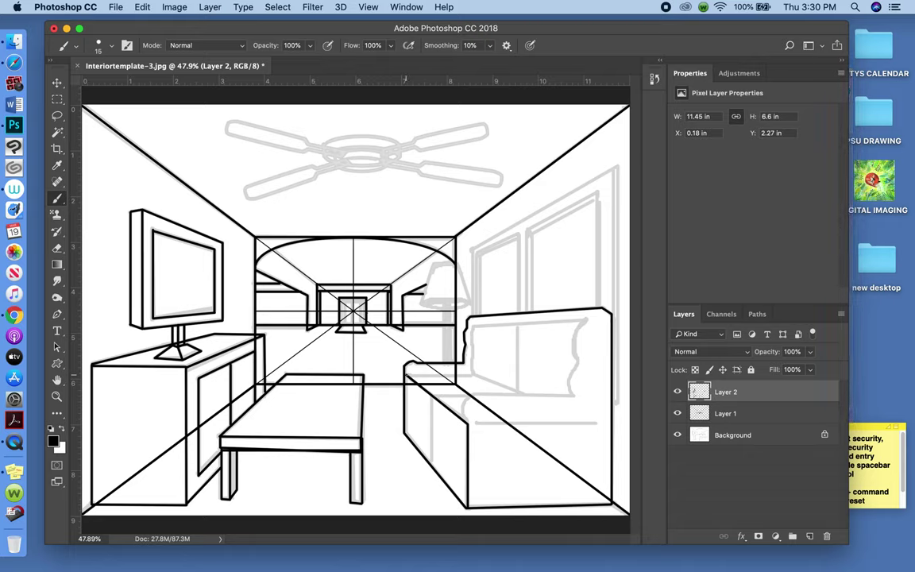
Trace the rounded top of the sofa arm and the top edge of the sofa back.
drag(405, 372, 476, 373)
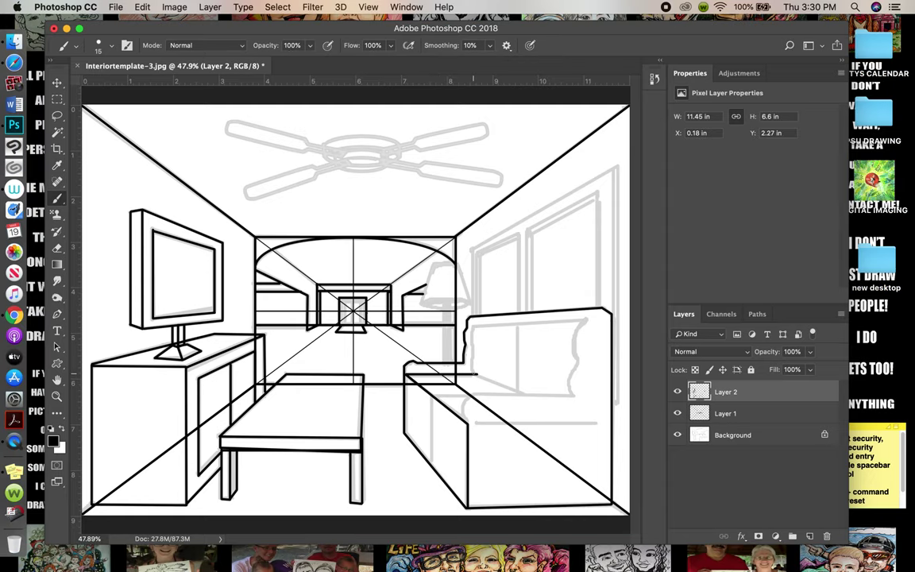
drag(471, 366, 475, 371)
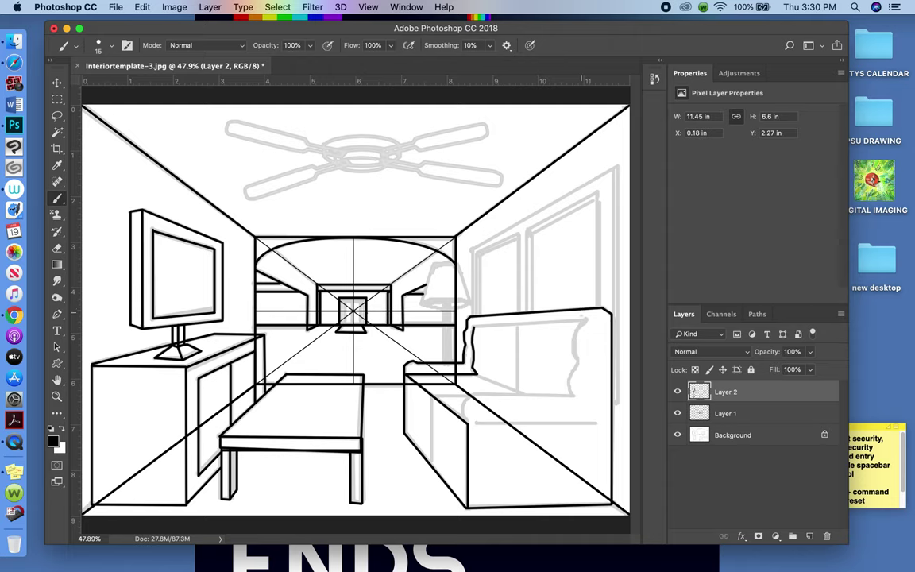
drag(583, 319, 475, 326)
mouse_move(578, 328)
mouse_down()
mouse_move(584, 320)
mouse_move(573, 346)
mouse_move(578, 366)
mouse_up()
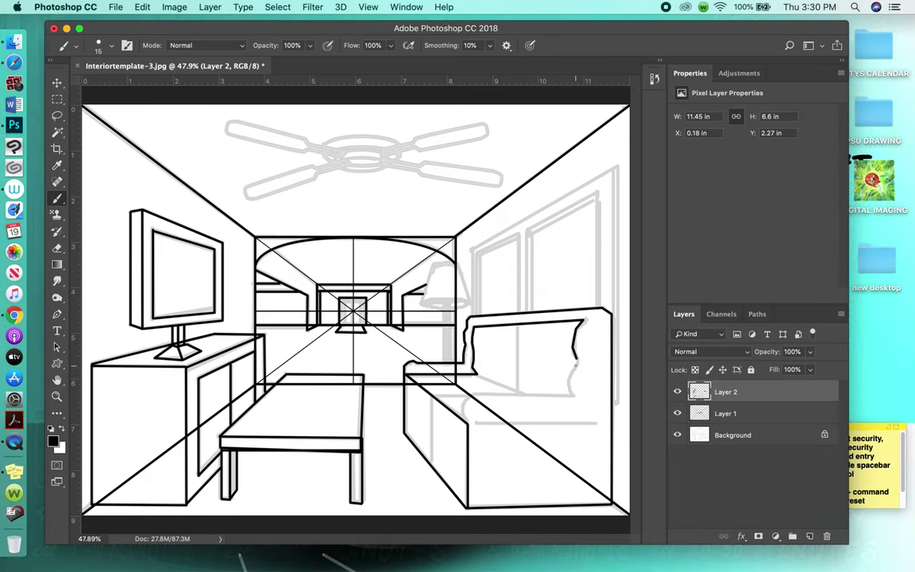
Extend the sofa back's right edge and draw a straight seat line across the sofa.
drag(571, 372, 573, 394)
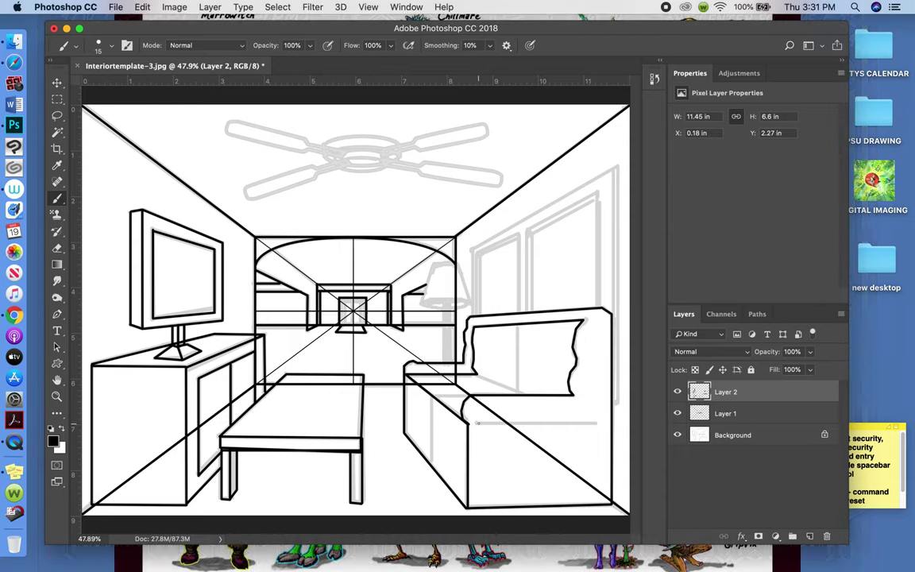
drag(477, 423, 468, 422)
shift+click(584, 423)
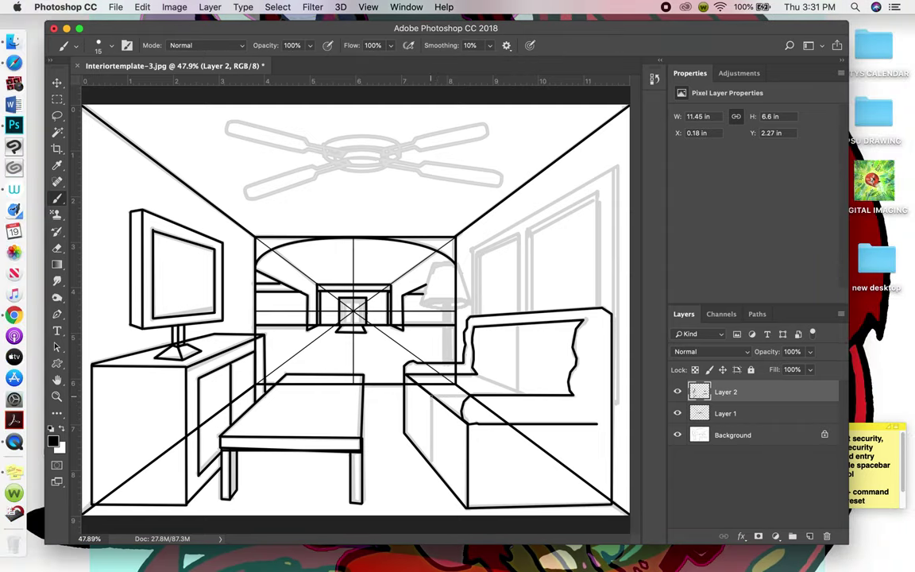
Remove a stray front-panel stroke and trace the vertical divider in the sofa back.
drag(430, 395, 429, 469)
key(super+z)
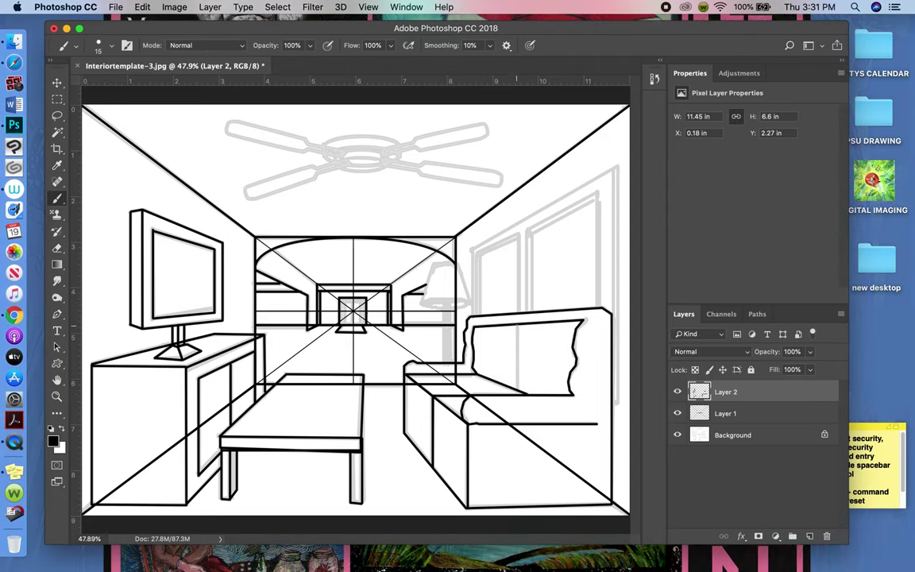
drag(517, 324, 517, 391)
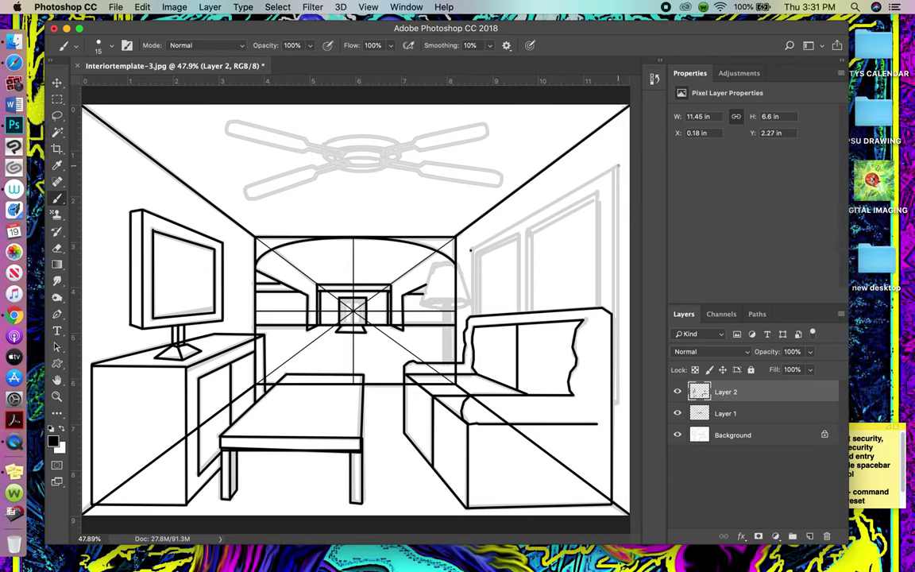
Draw the wall frame's diagonal top edge and vertical side, doubled with a parallel line.
shift+click(619, 166)
shift+click(619, 373)
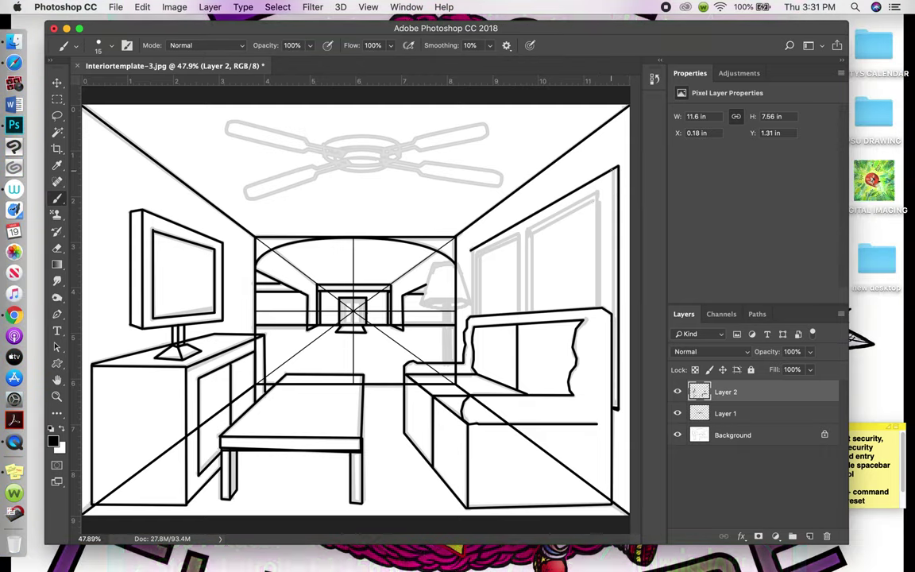
drag(613, 170, 610, 406)
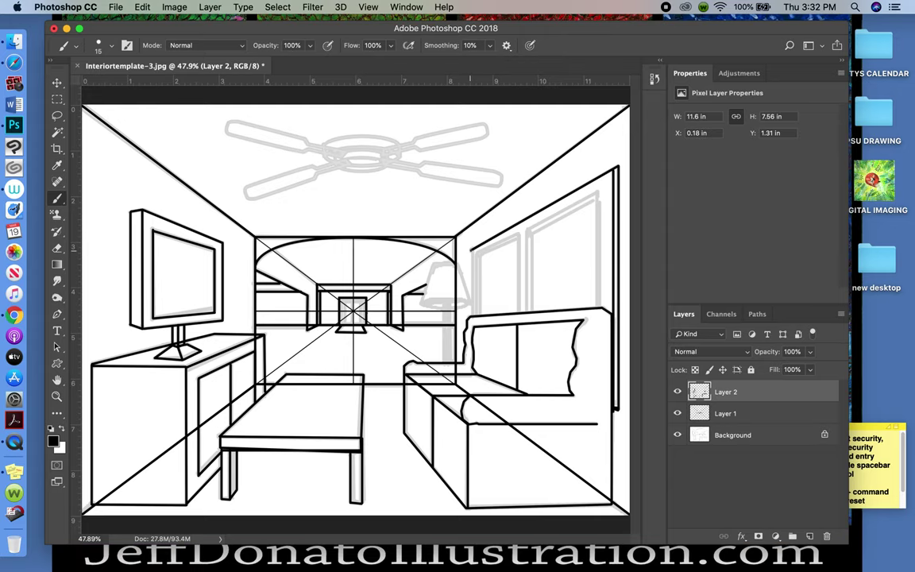
Trace the left window's vertical frame edges and the triple frame lines between windows.
drag(423, 260, 425, 285)
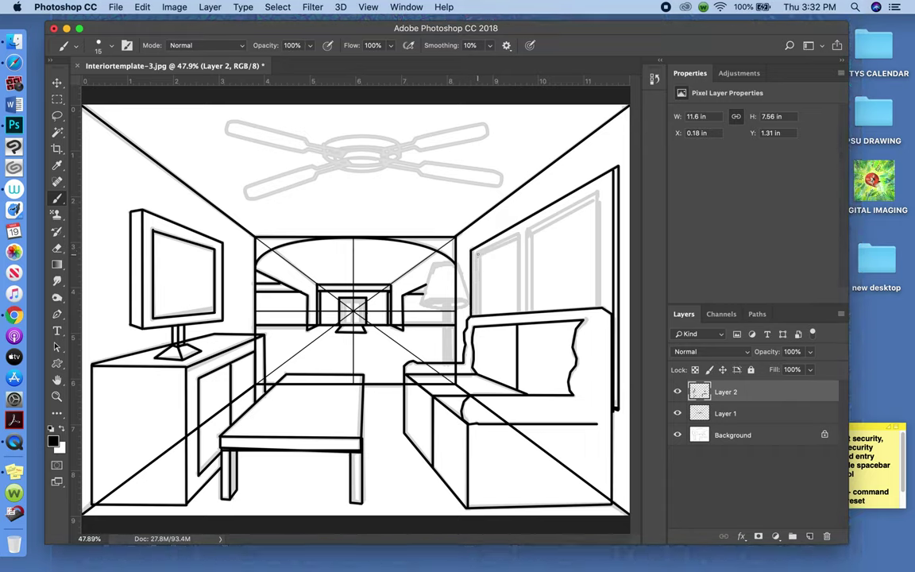
drag(430, 228, 430, 283)
drag(479, 256, 479, 308)
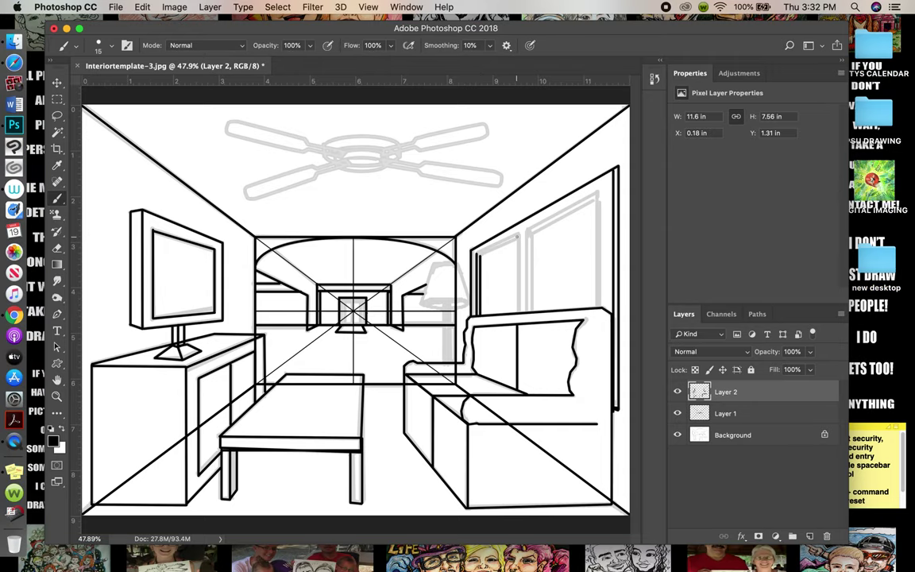
drag(519, 234, 518, 306)
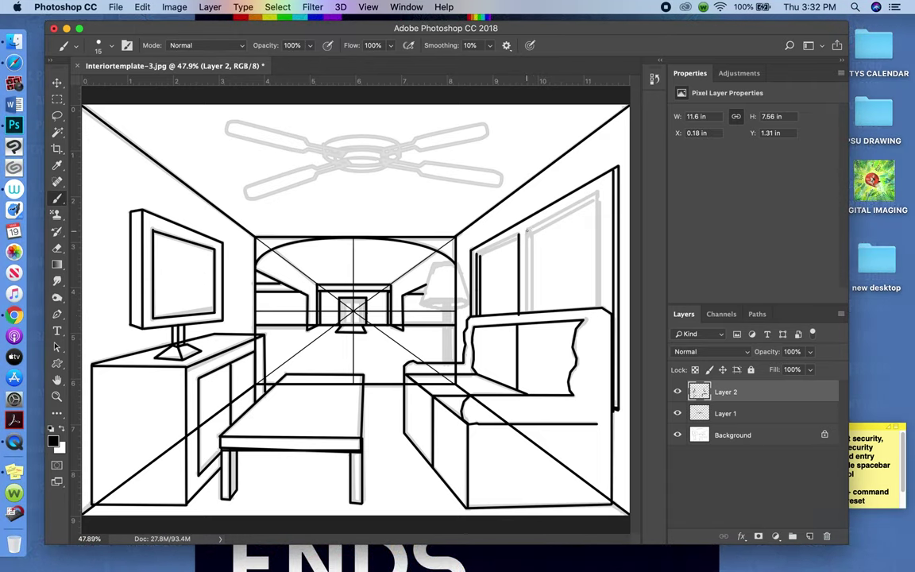
drag(526, 231, 525, 310)
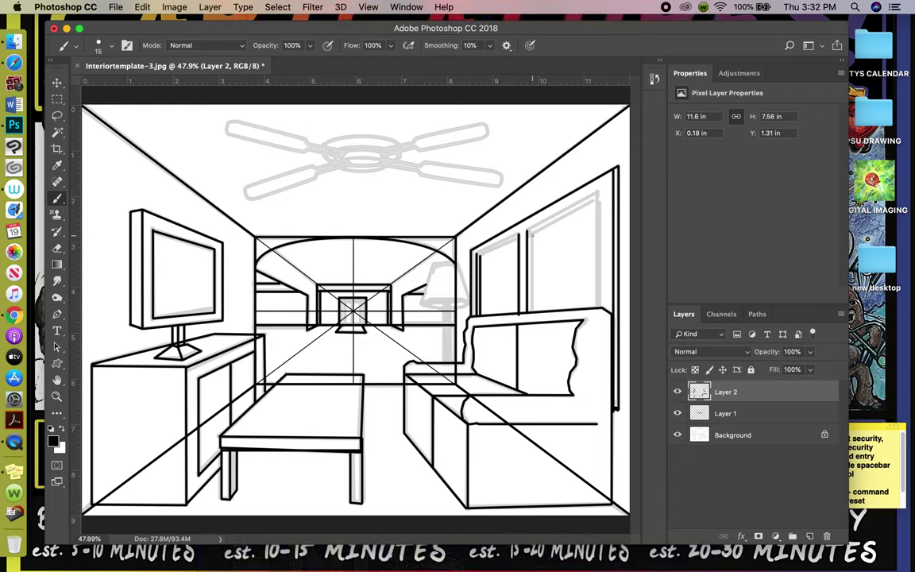
drag(531, 230, 530, 314)
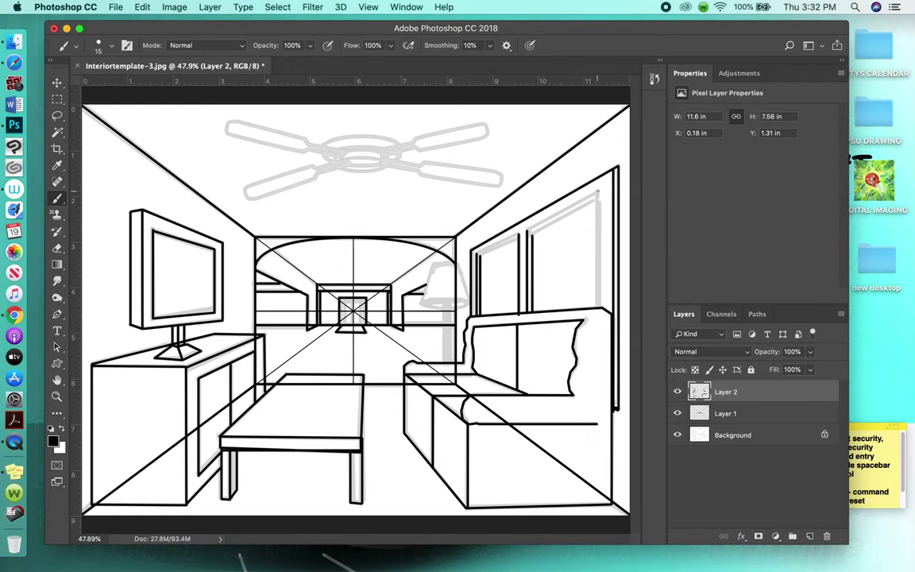
Trace the right window's outer edge and its top and inner top edges.
drag(597, 191, 597, 275)
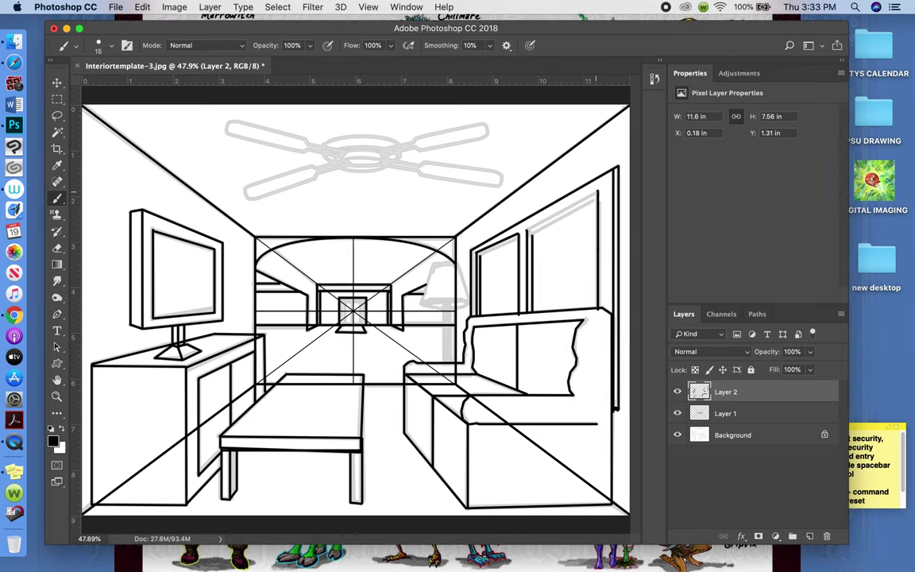
drag(527, 231, 597, 190)
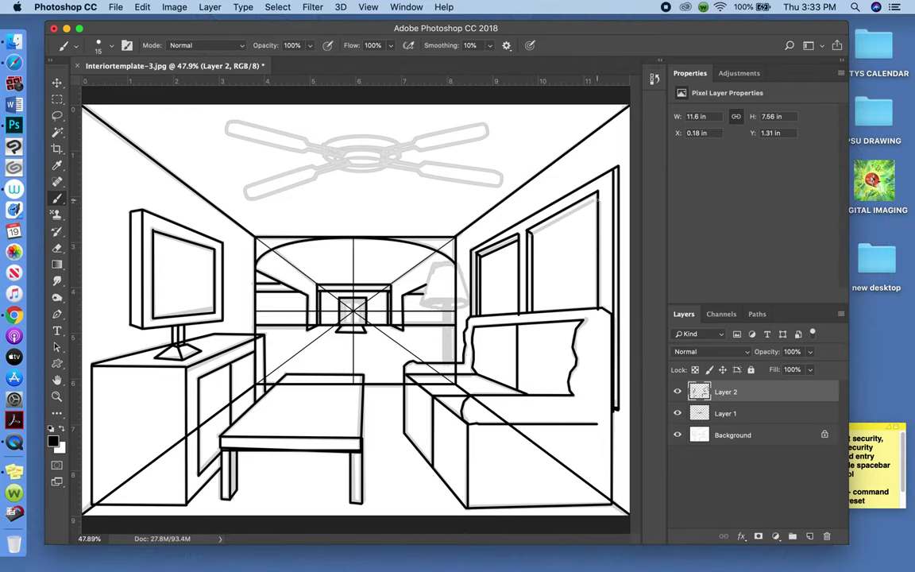
drag(597, 202, 529, 215)
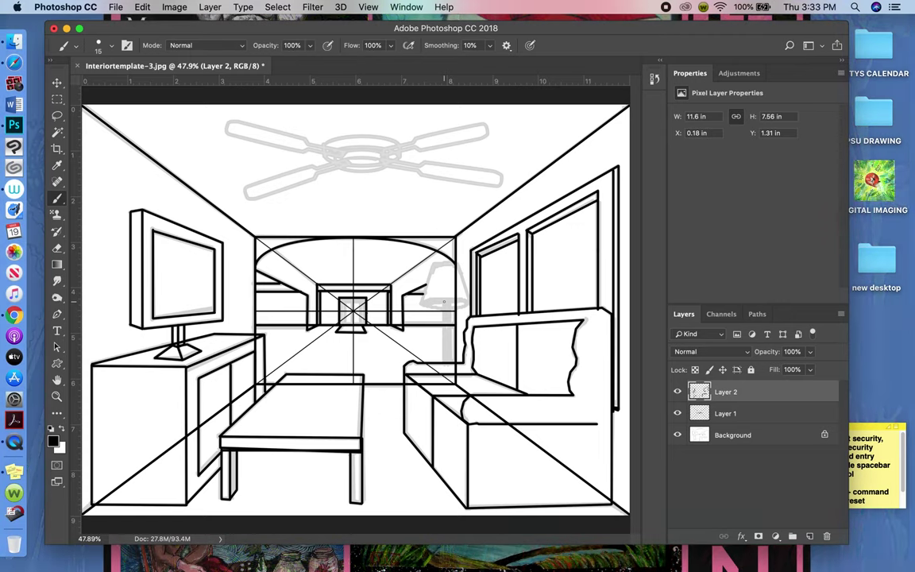
Undo a stray line, then trace both sides of the lamp pole.
drag(444, 302, 598, 202)
key(super+z)
drag(443, 302, 443, 357)
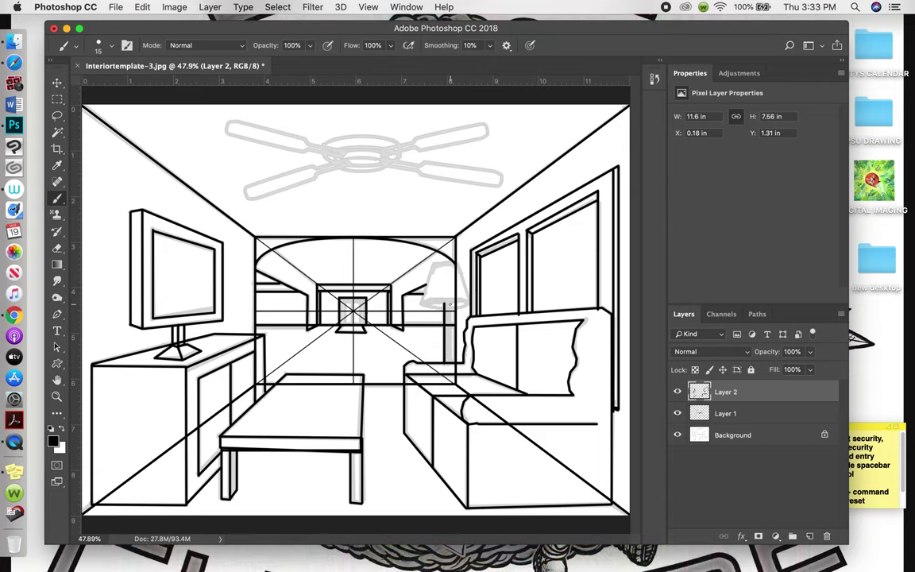
drag(450, 304, 451, 357)
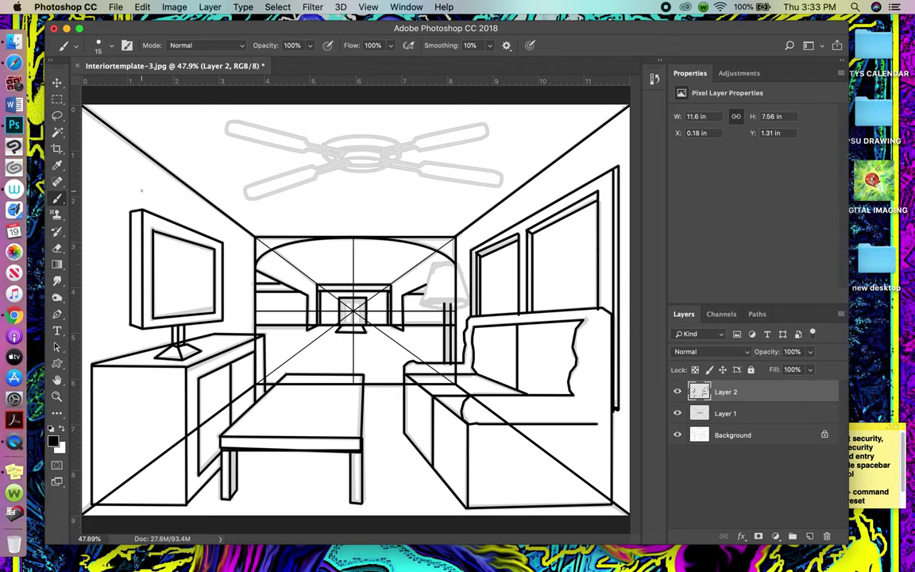
Make an elliptical selection around the lamp top and pause the antivirus secure keyboard entry.
click(57, 99)
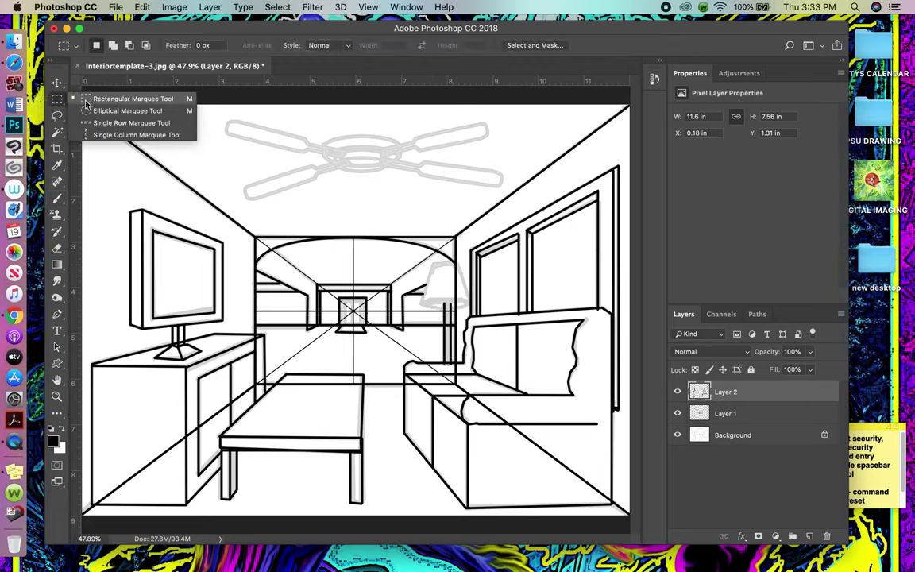
click(96, 110)
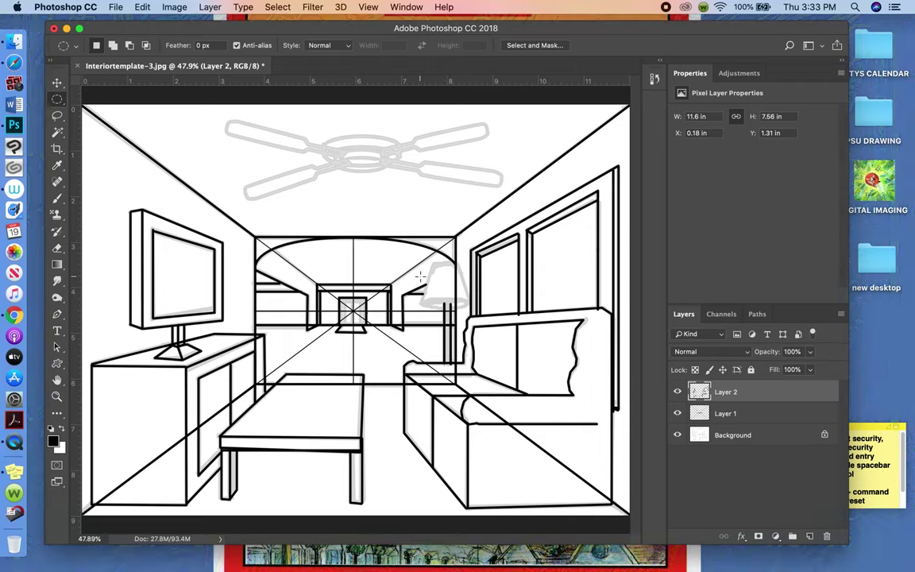
drag(415, 249, 458, 269)
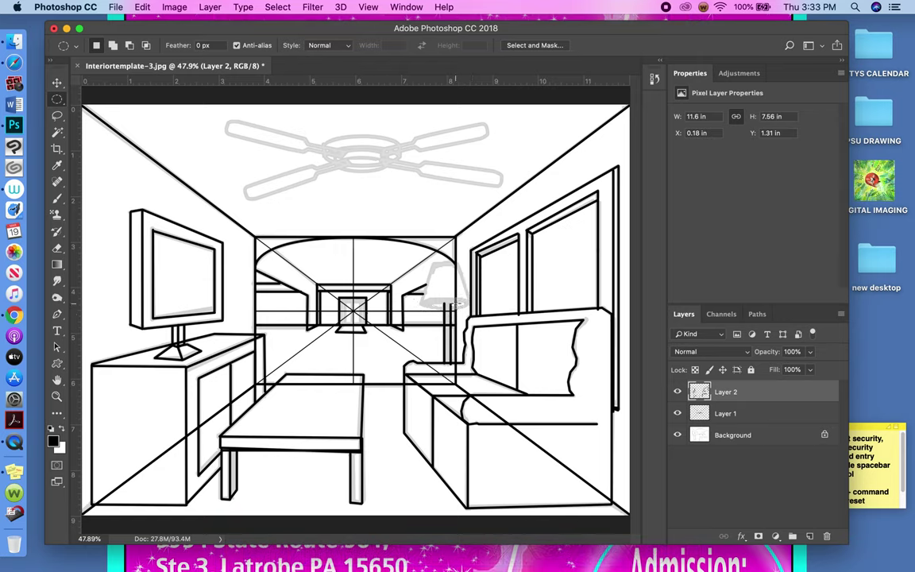
click(703, 7)
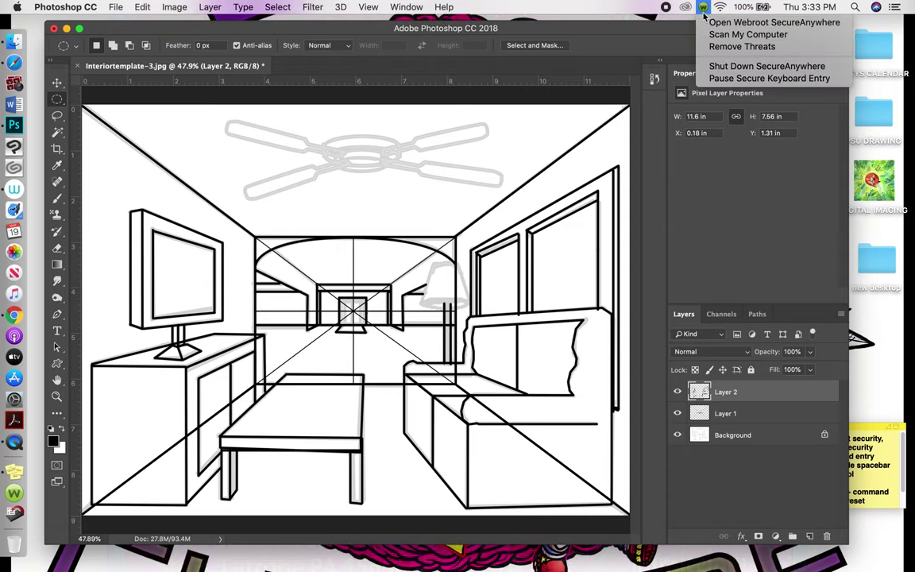
click(725, 80)
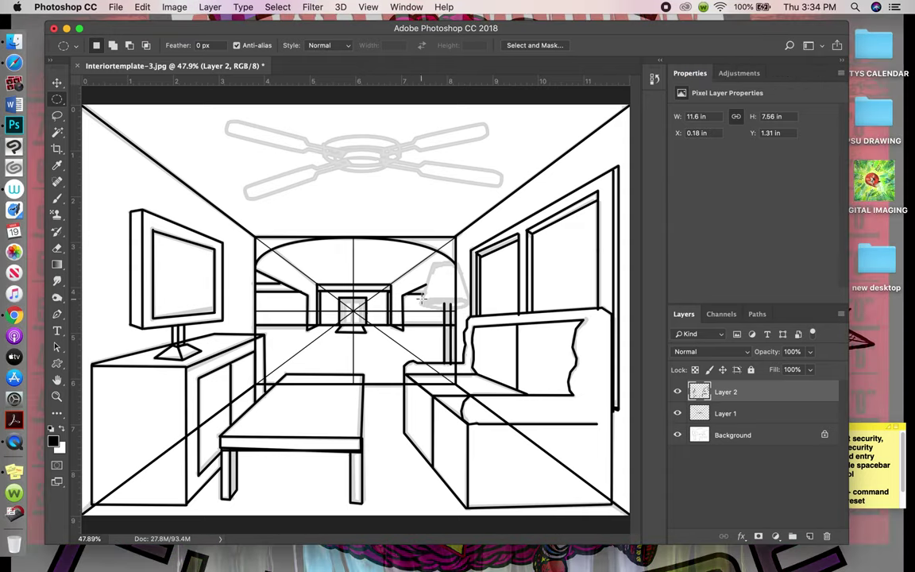
Select the lamp base as an oval, stroke it in black, and switch to the Move tool.
drag(421, 297, 469, 307)
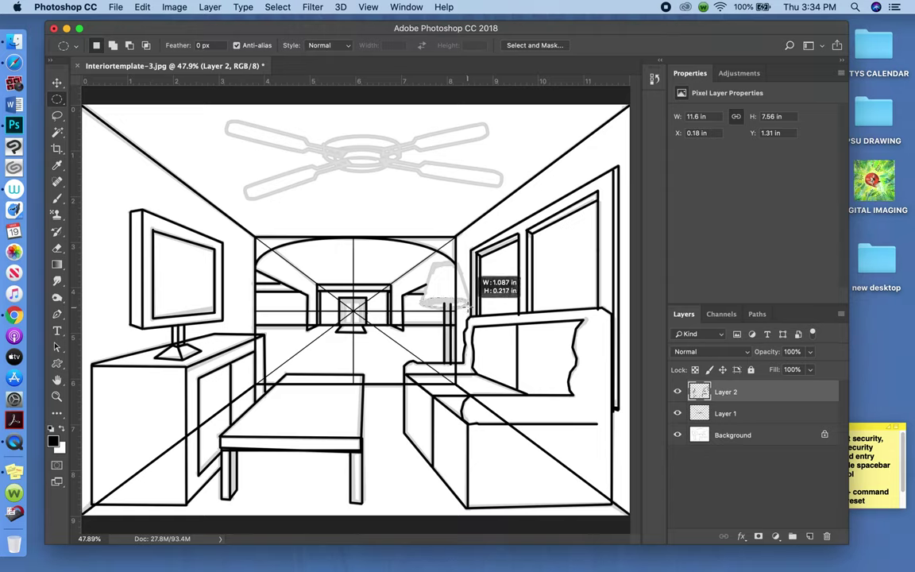
drag(468, 307, 469, 306)
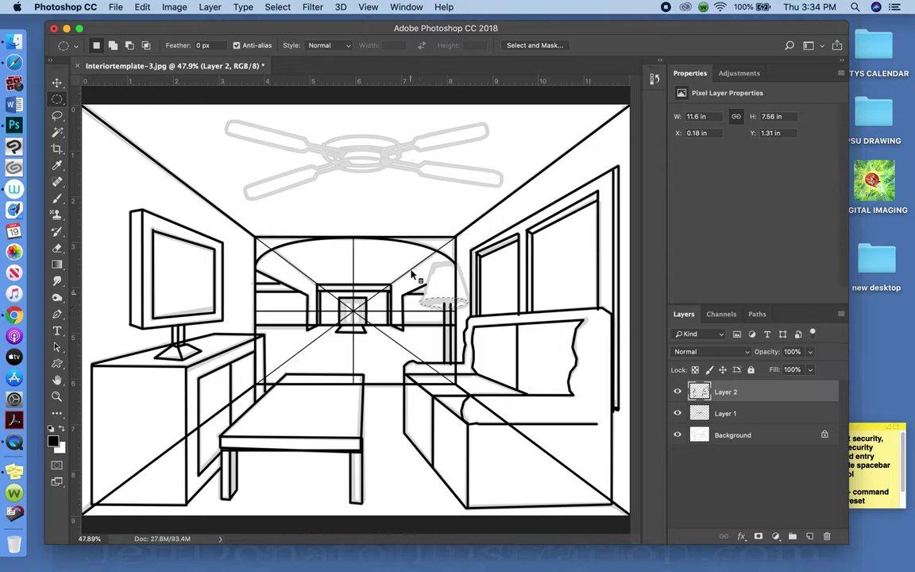
right_click(435, 304)
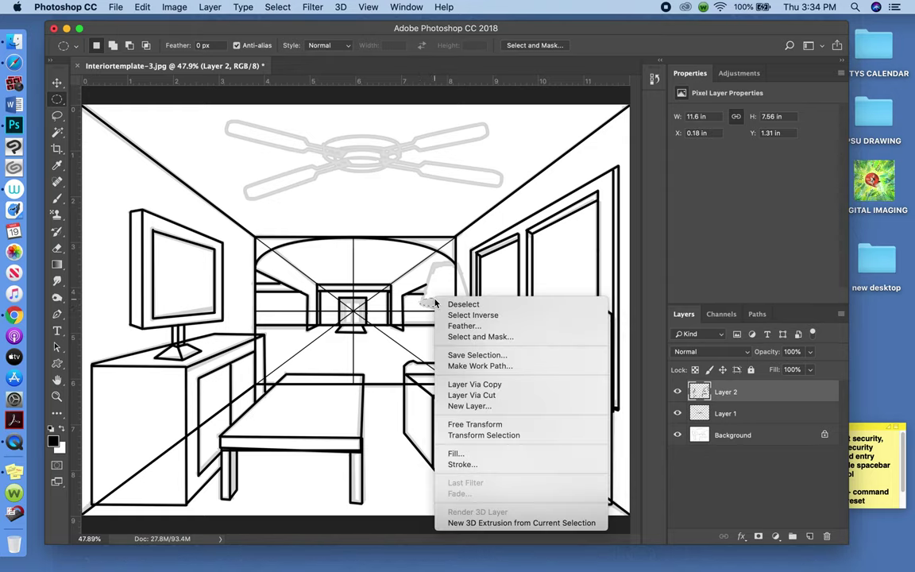
click(476, 464)
key(Return)
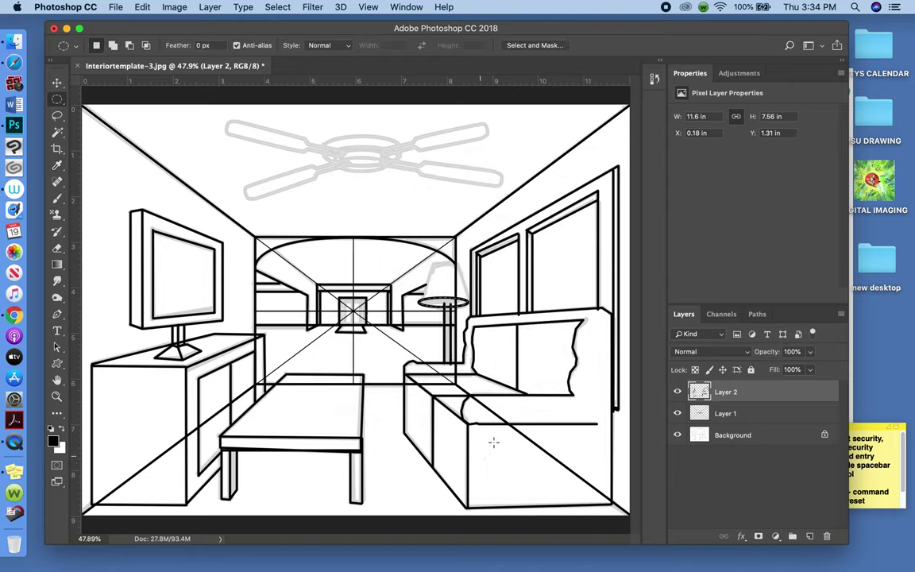
key(v)
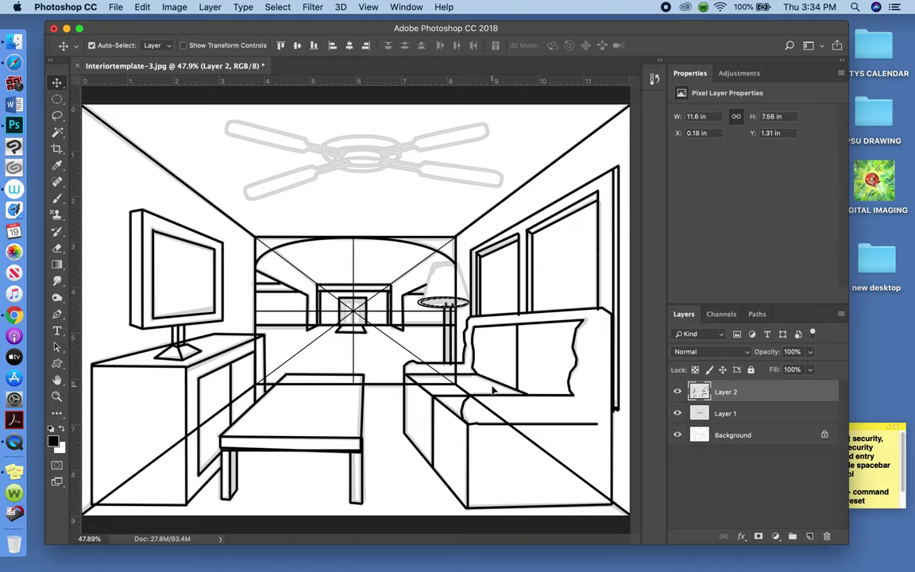
key(super)
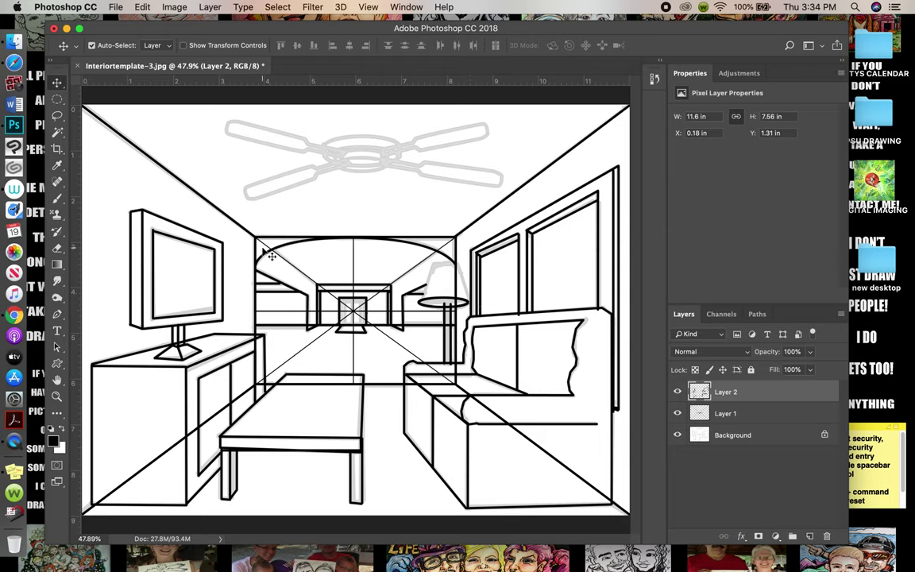
Trace the left edge of the lamp shade with the Brush.
click(56, 198)
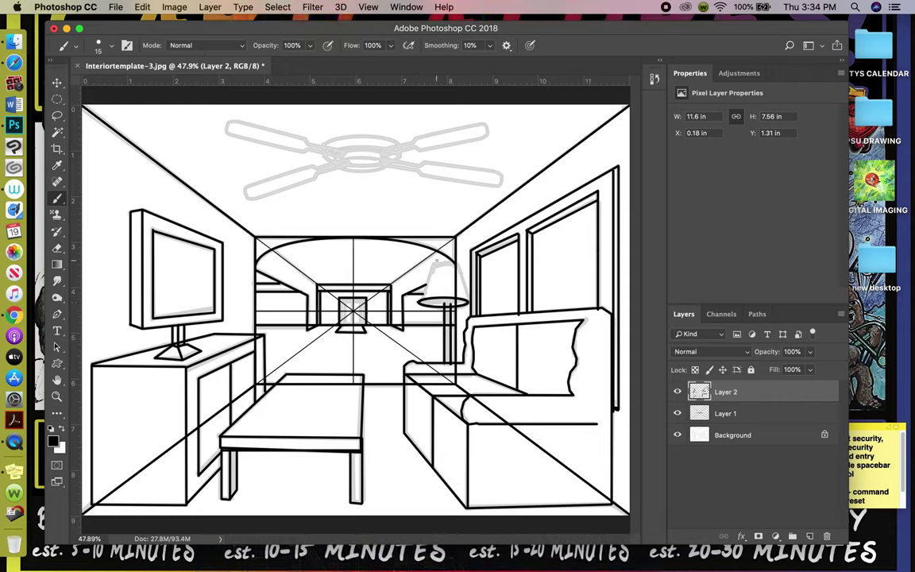
drag(435, 263, 422, 286)
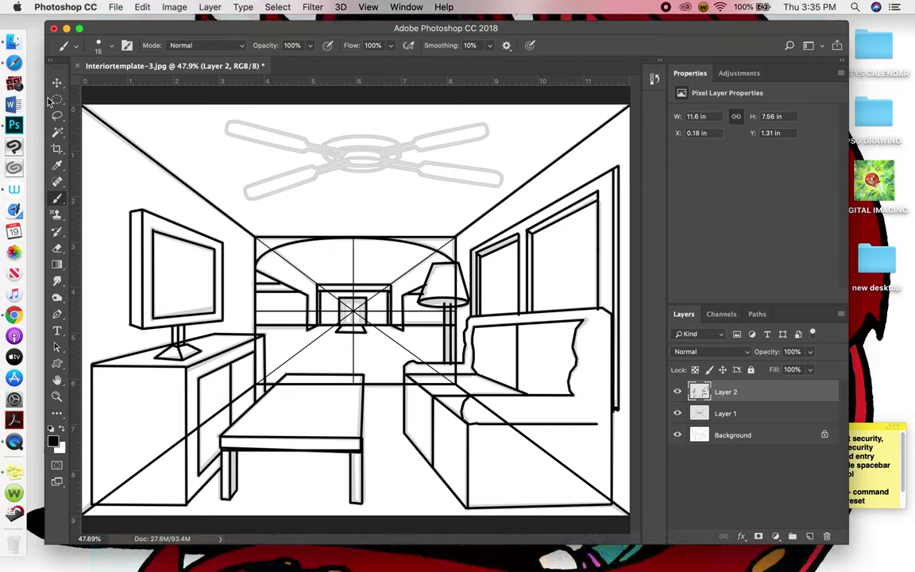
Stroke an elliptical selection over the fan's centre hub in black, then deselect.
click(56, 99)
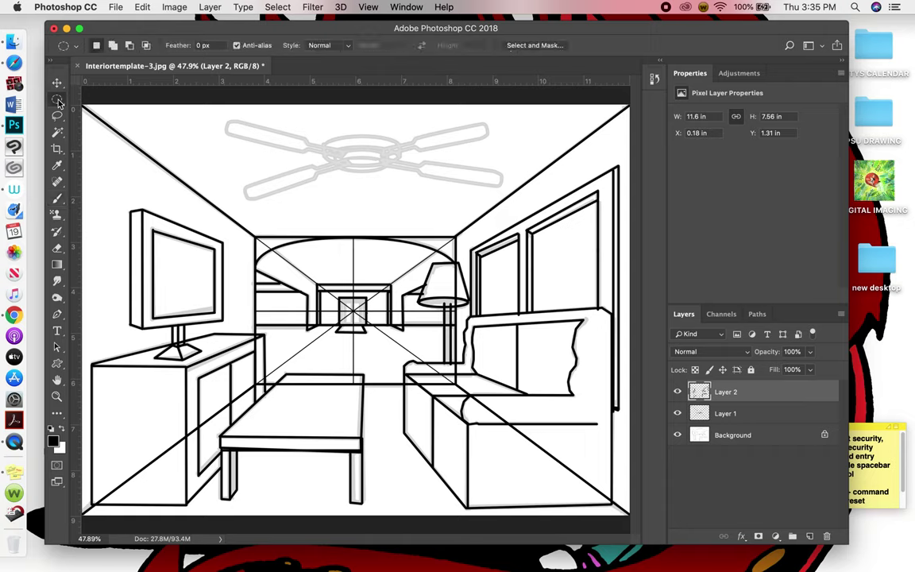
drag(319, 129, 403, 164)
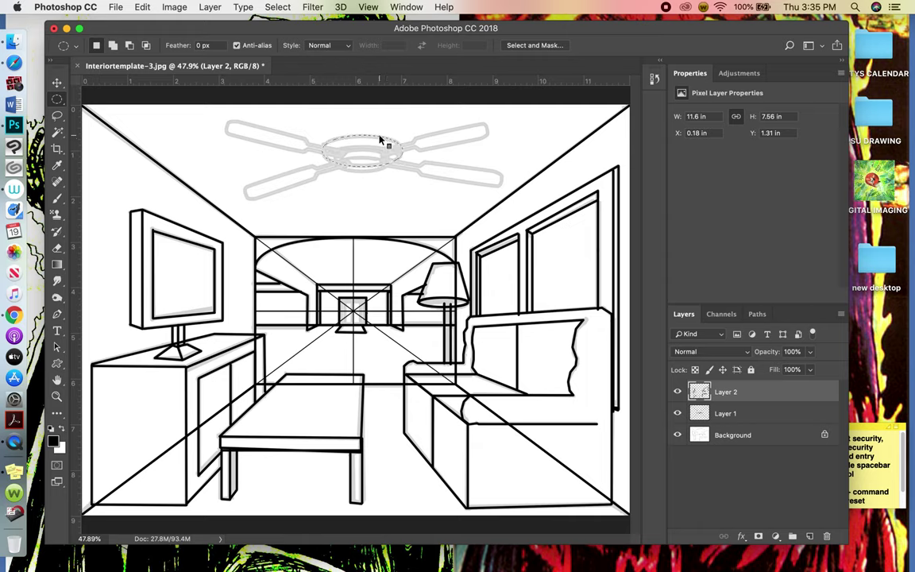
right_click(380, 140)
click(413, 298)
key(Return)
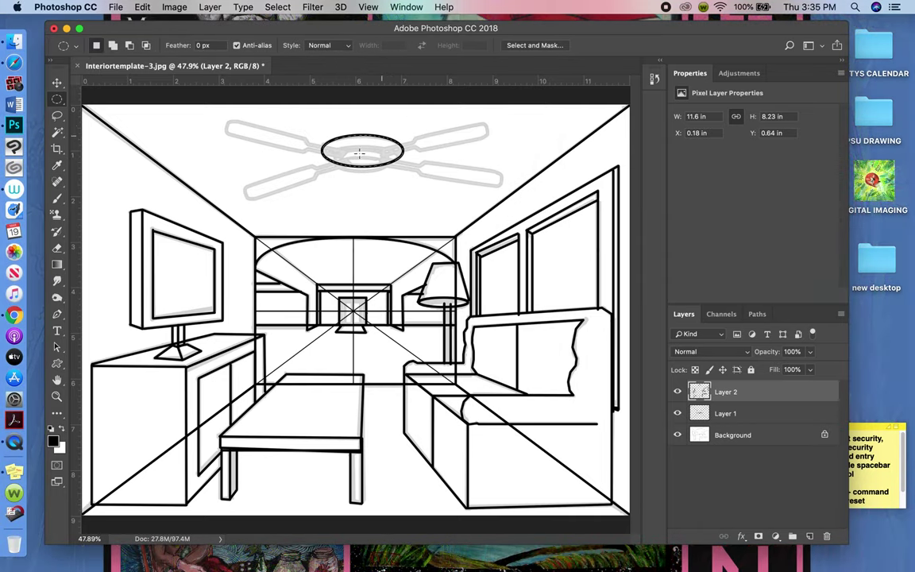
key(super+d)
Duplicate Layer 2 and commit a free transform on the copy.
key(super+j)
key(super+t)
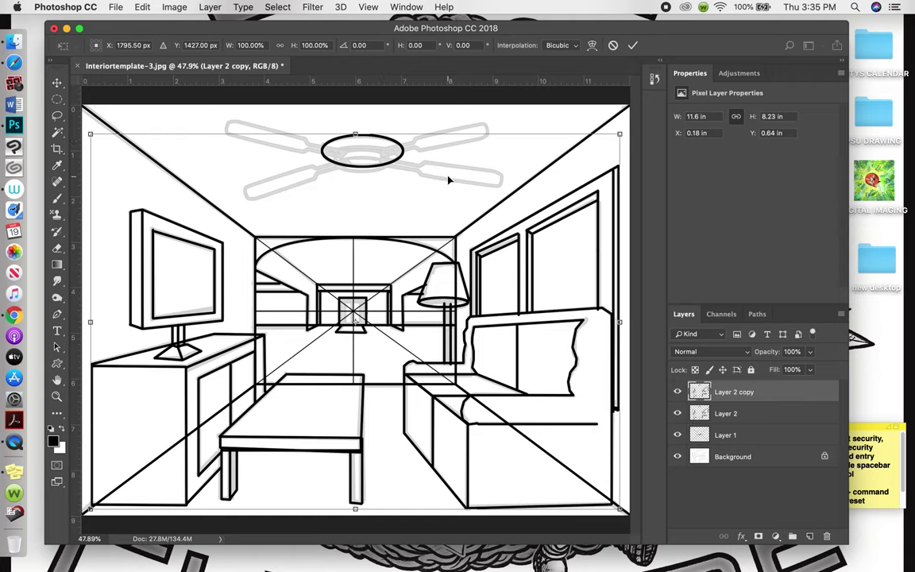
key(Return)
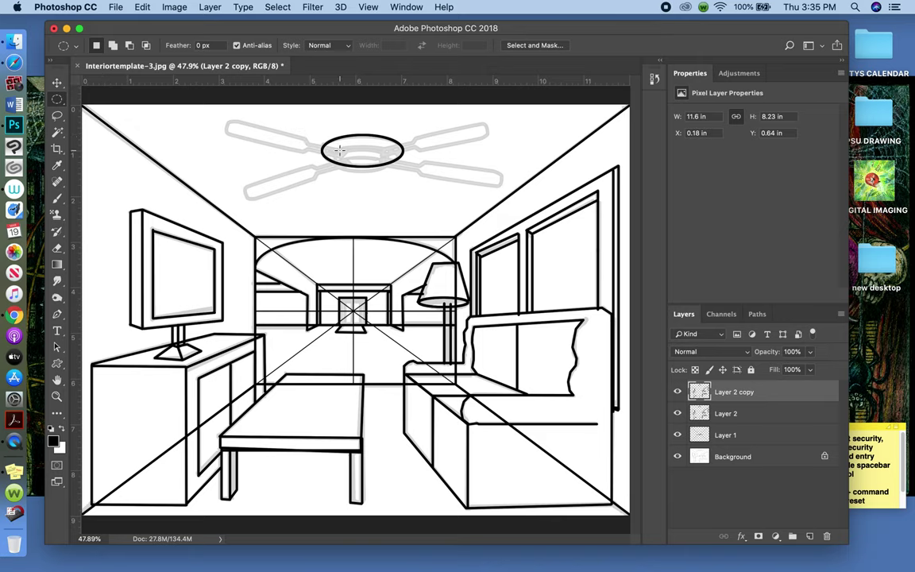
Stroke a smaller ellipse over the fan light below the hub.
drag(339, 150, 387, 172)
key(space)
drag(383, 170, 390, 174)
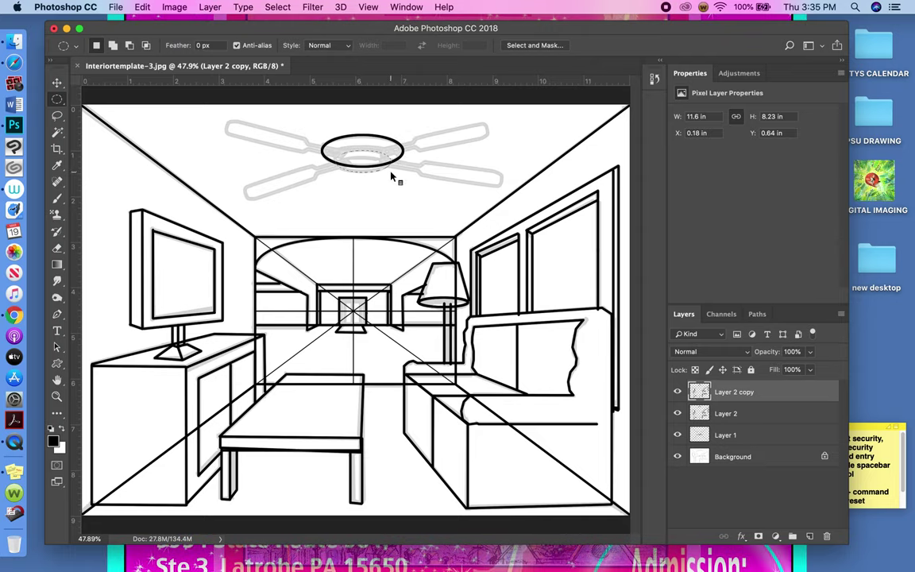
right_click(366, 150)
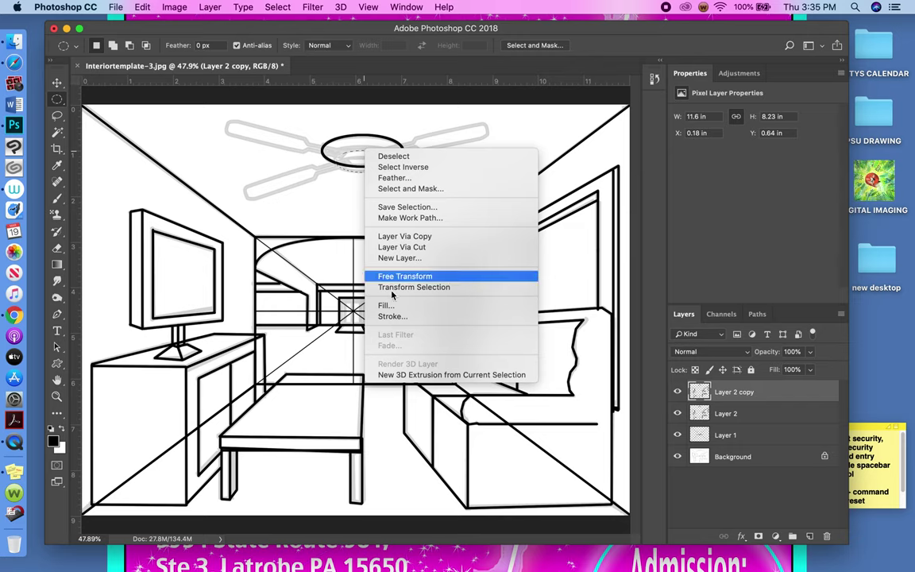
click(391, 317)
key(Return)
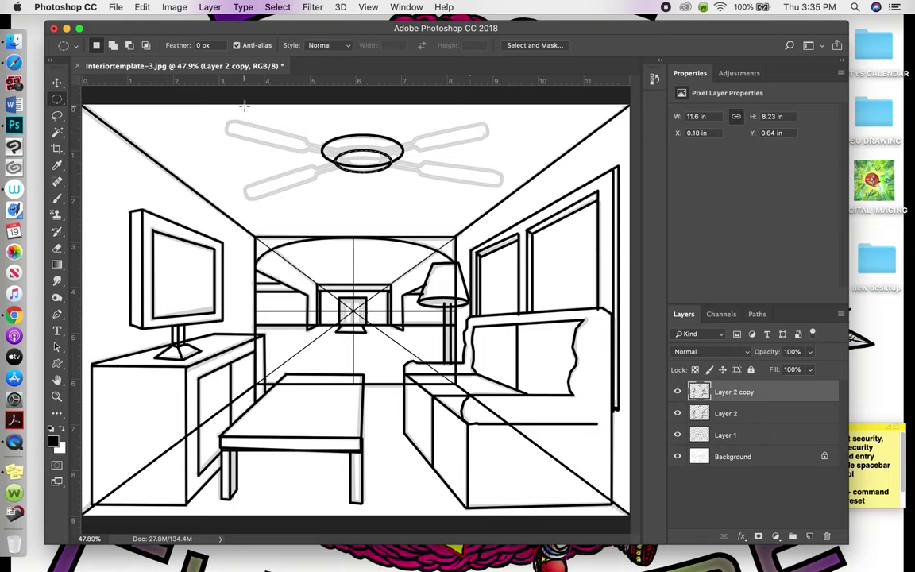
click(57, 313)
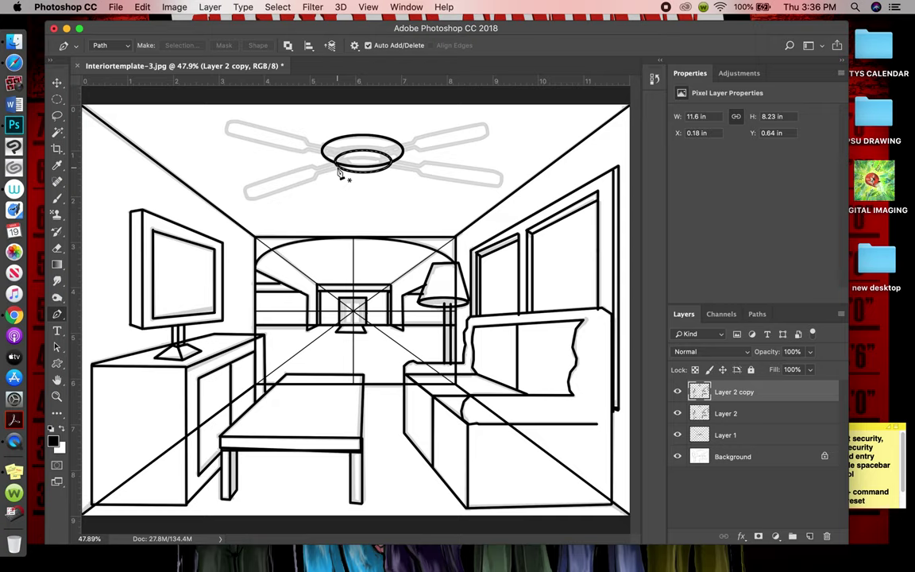
click(339, 169)
click(317, 172)
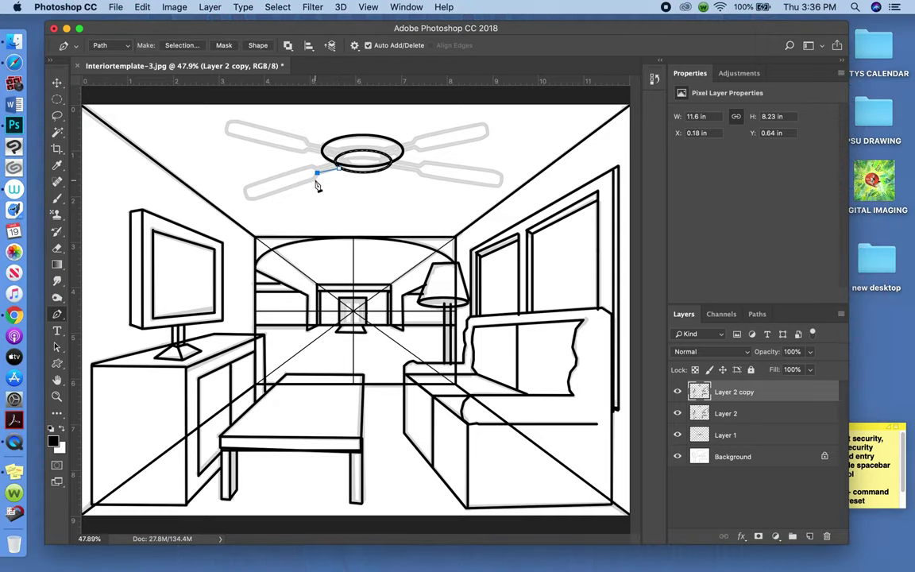
click(249, 199)
key(super+z)
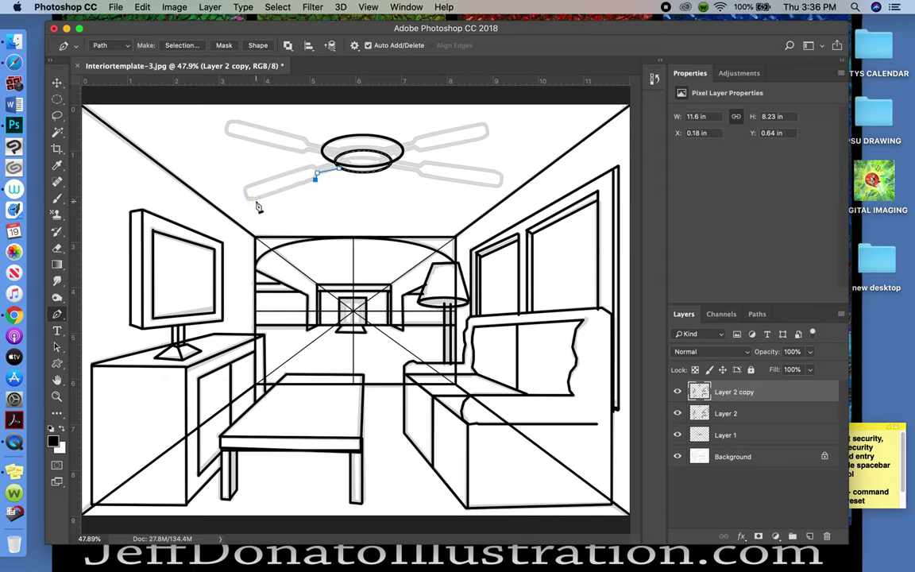
click(256, 199)
key(super+z)
click(248, 200)
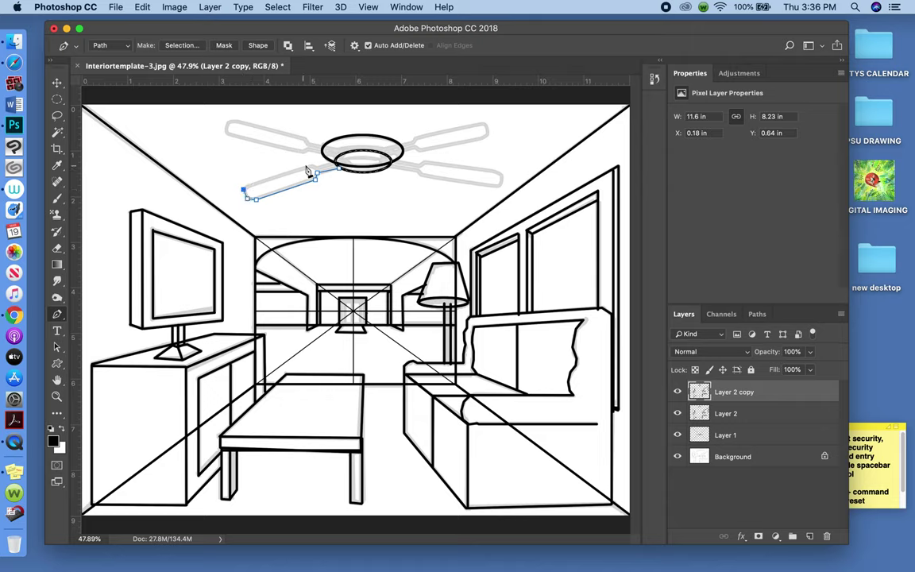
click(310, 166)
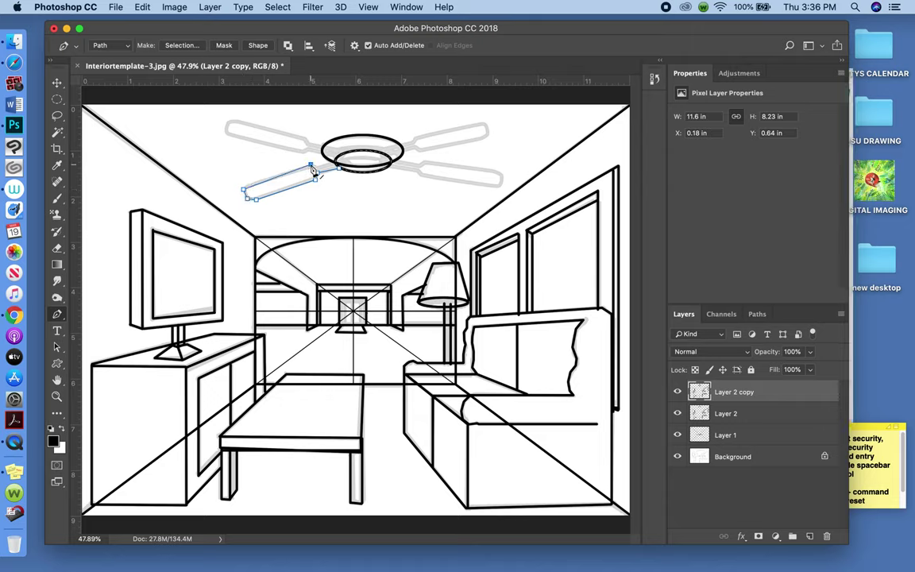
click(311, 168)
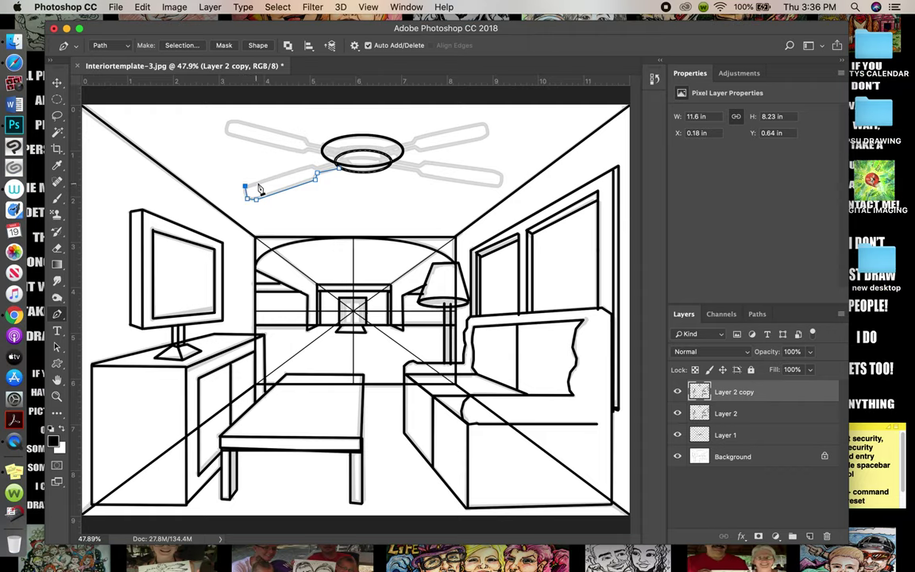
click(314, 168)
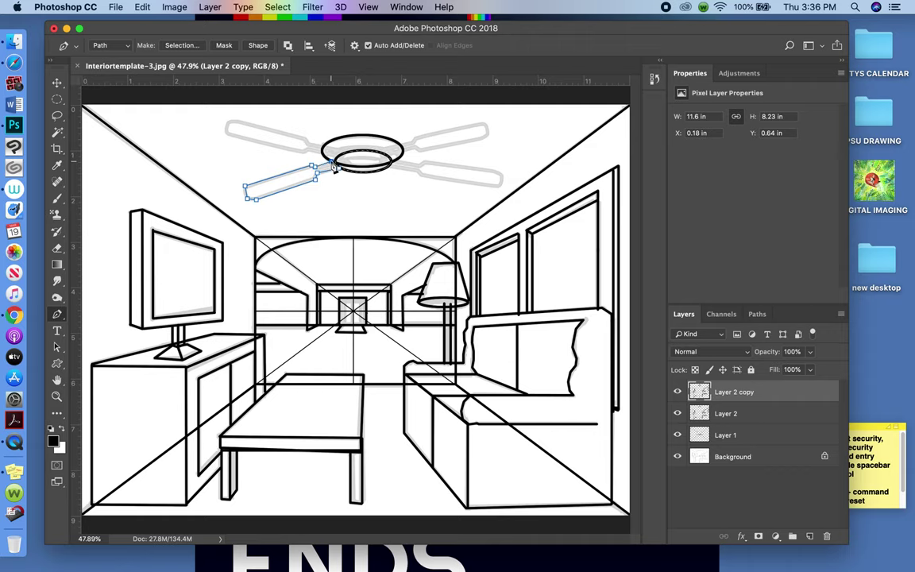
right_click(284, 189)
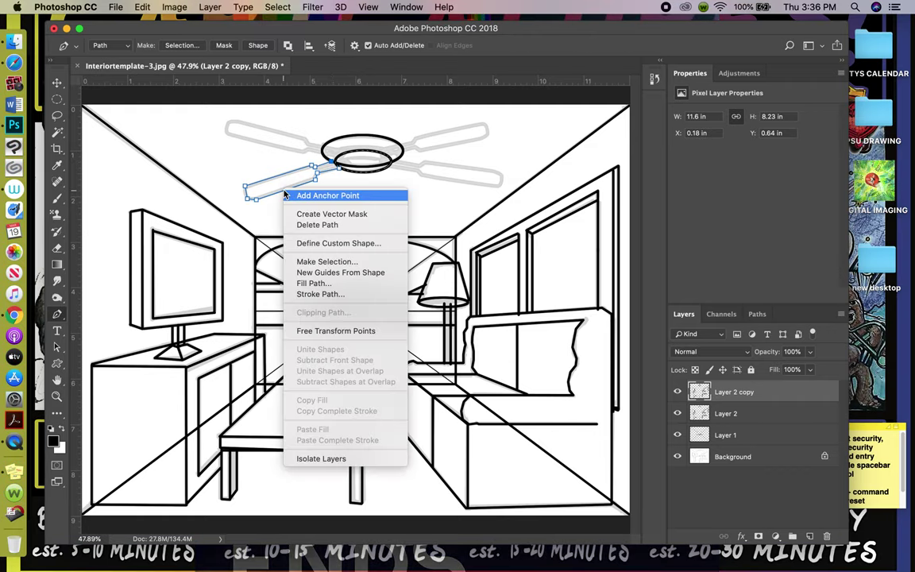
click(320, 294)
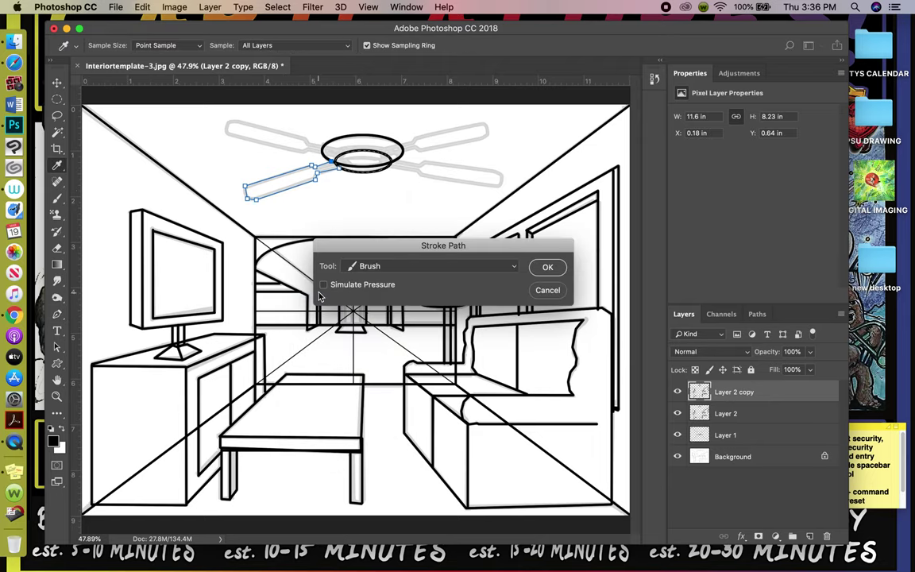
key(Return)
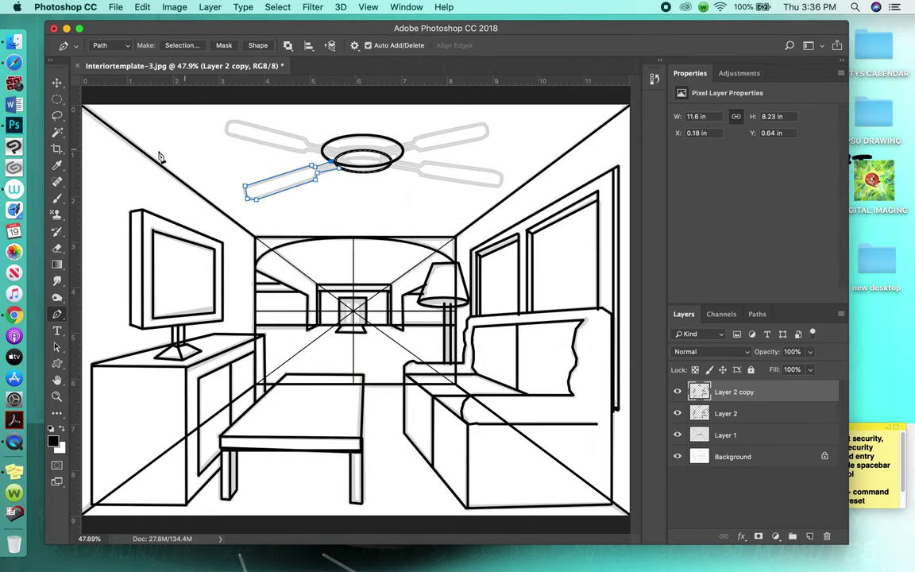
right_click(300, 190)
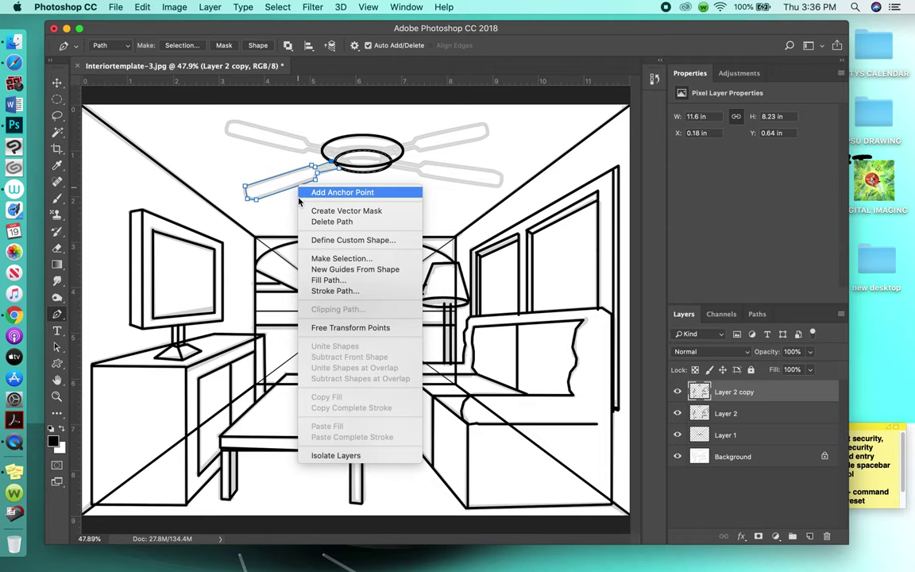
click(325, 291)
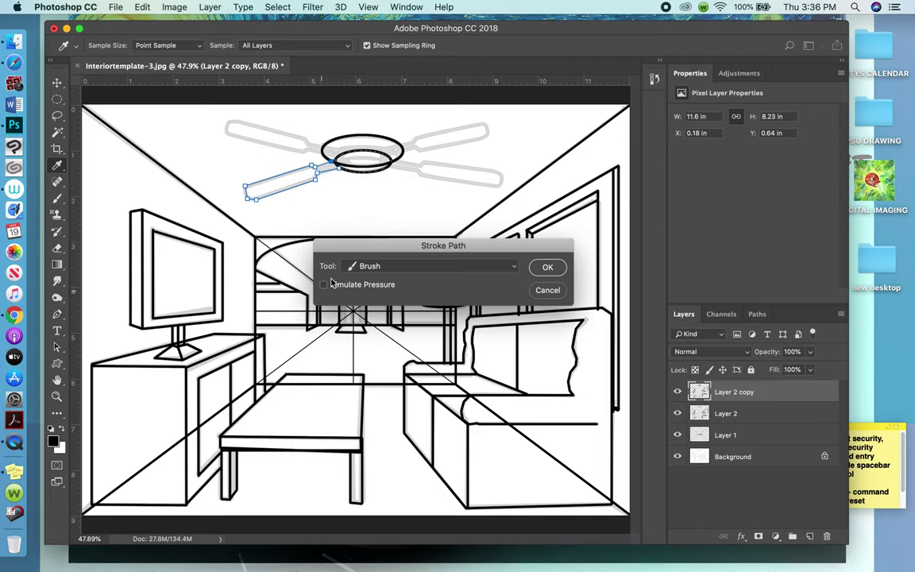
click(547, 269)
key(Escape)
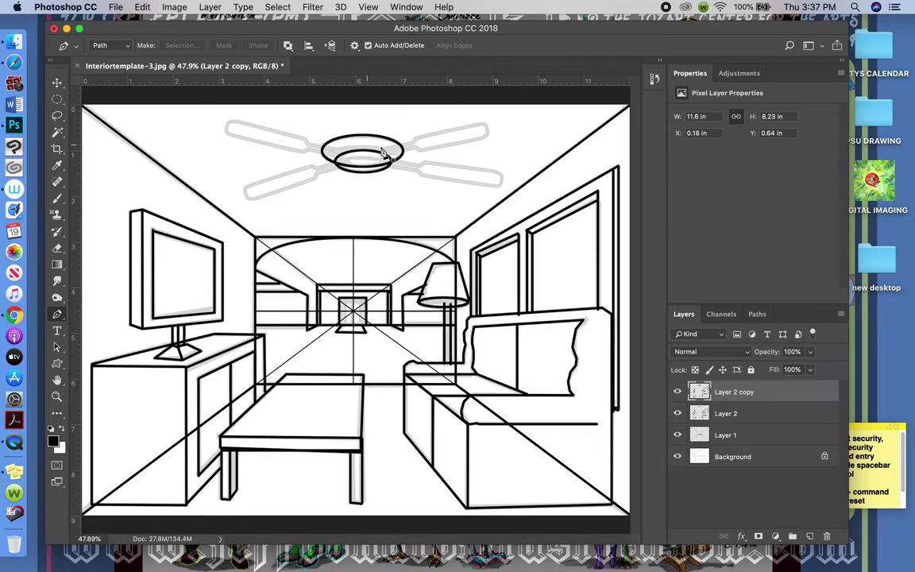
Outline the lower-left fan blade with a five-point pen path stroked with the Brush.
click(340, 171)
click(317, 175)
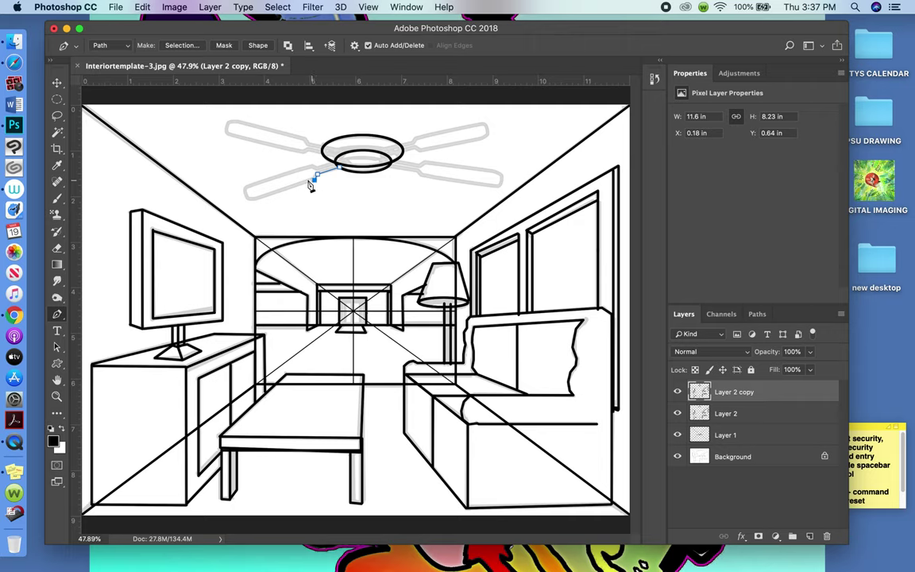
click(255, 200)
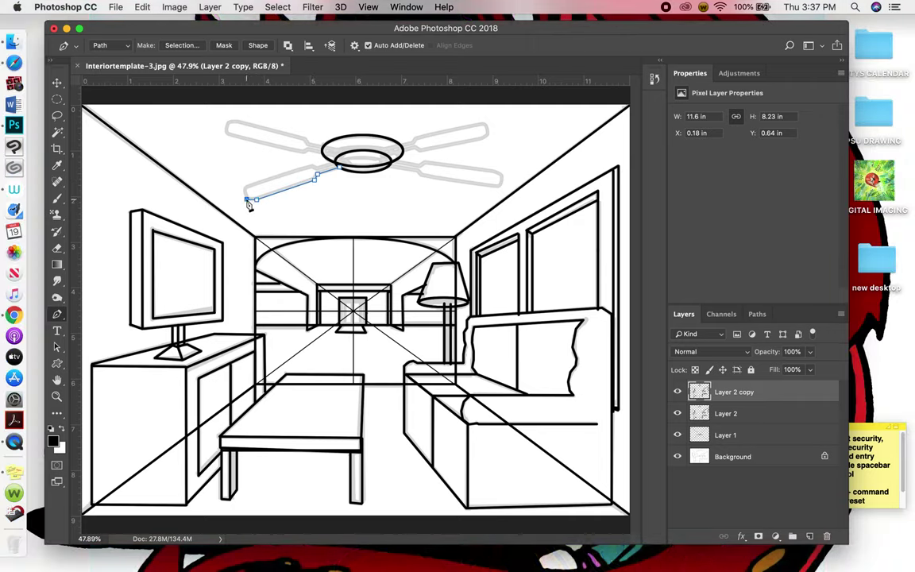
click(244, 191)
click(312, 165)
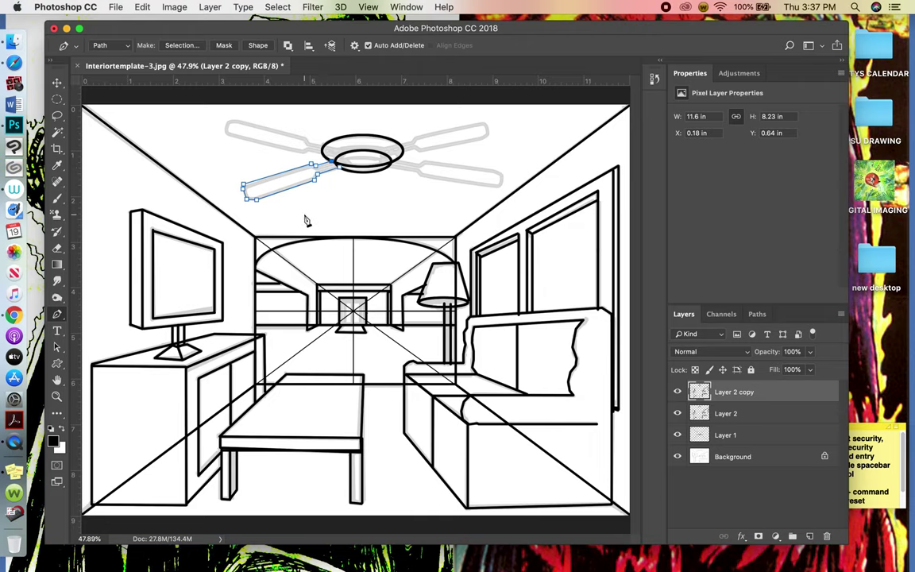
right_click(286, 193)
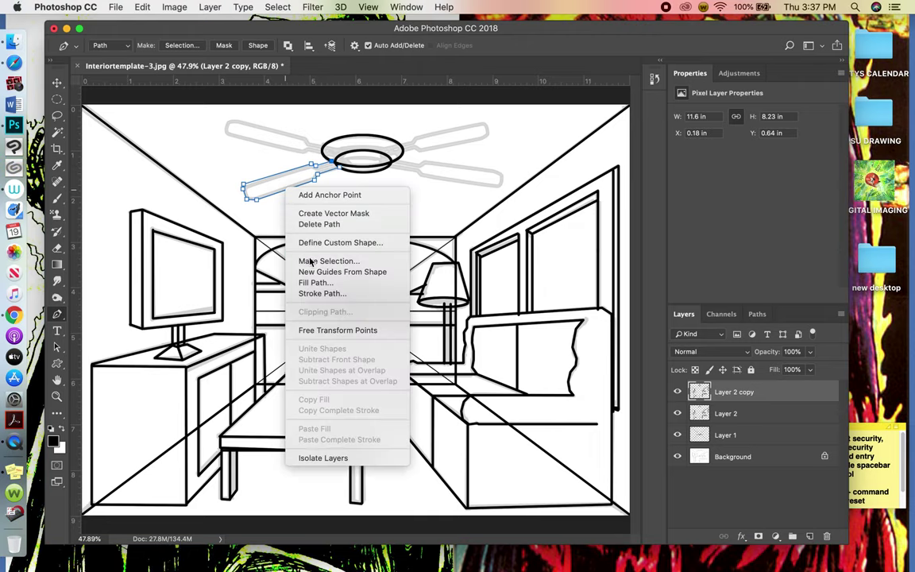
click(320, 293)
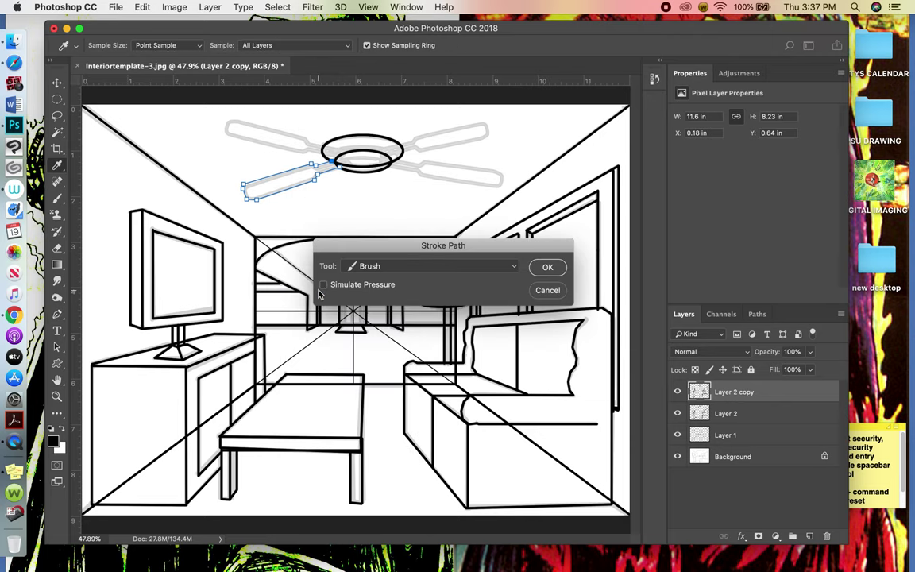
key(Return)
key(Return)
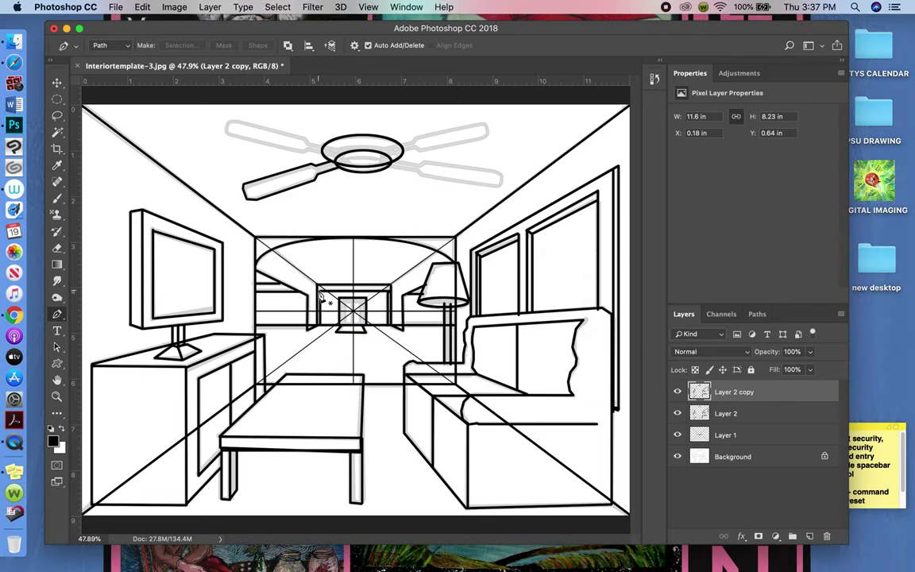
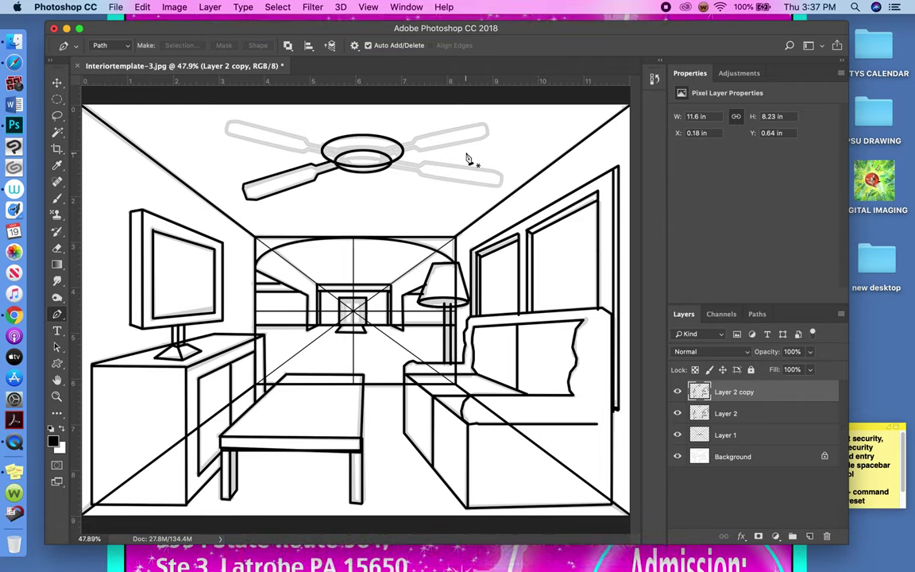
Open TEMPLATESHIFTCLICK3.psd from the DIGITAL IMAGING folder.
click(120, 7)
click(127, 34)
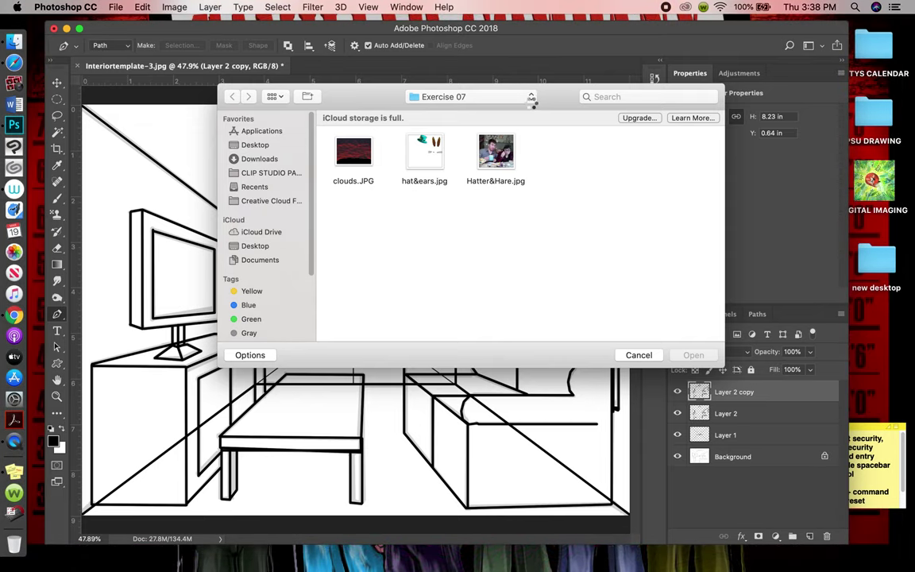
click(531, 97)
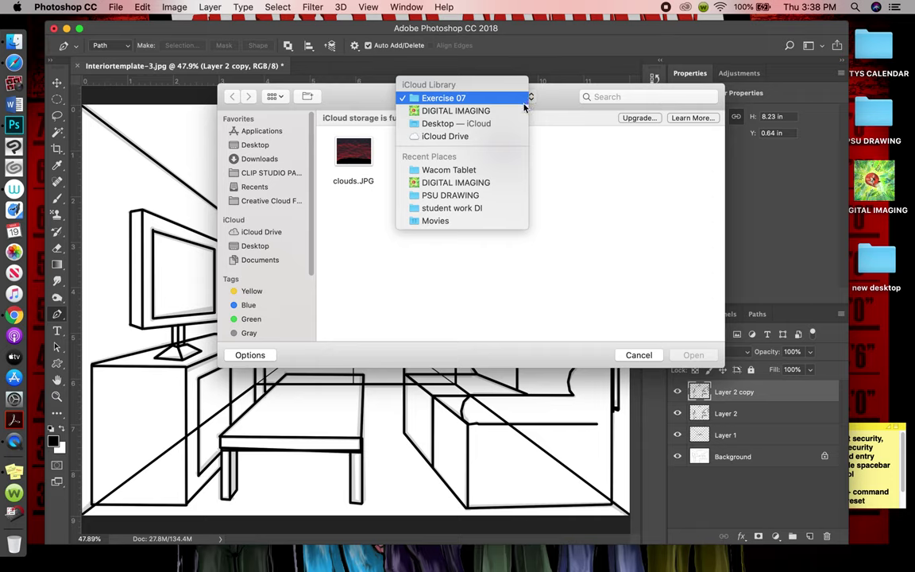
click(521, 111)
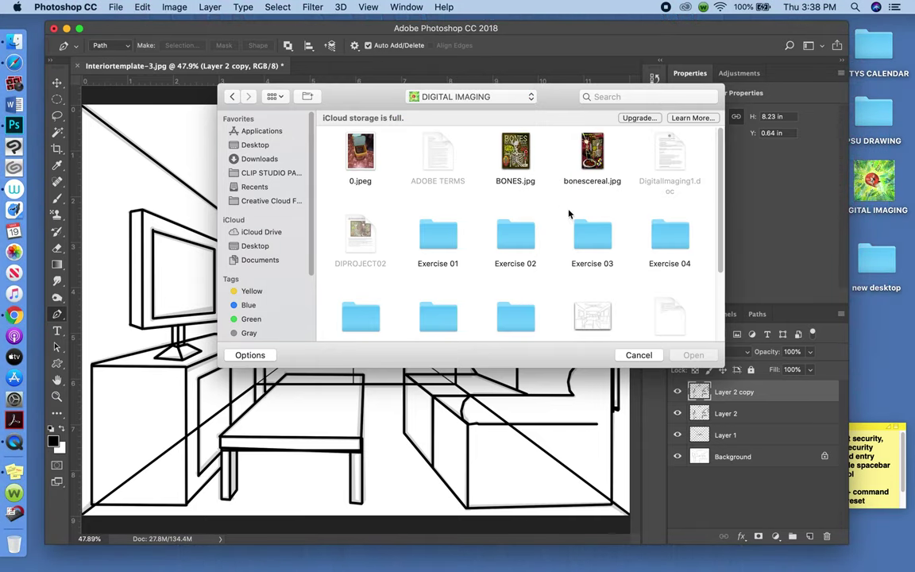
scroll(559, 201, down, 5)
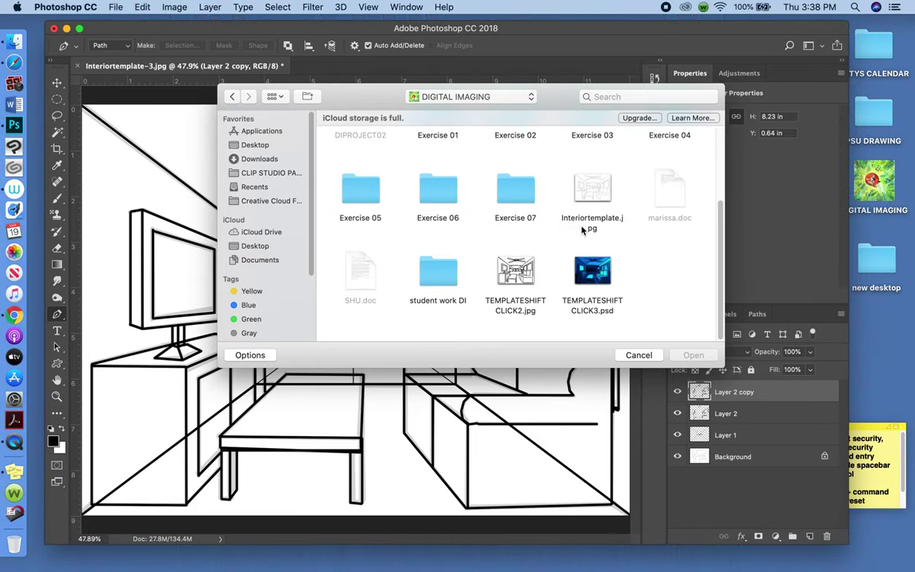
click(518, 288)
click(691, 356)
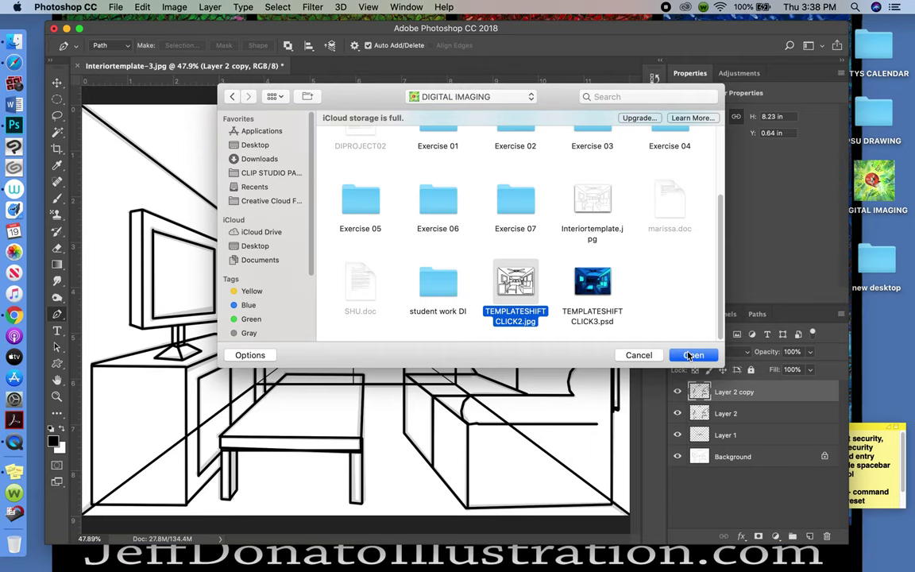
click(594, 286)
click(693, 355)
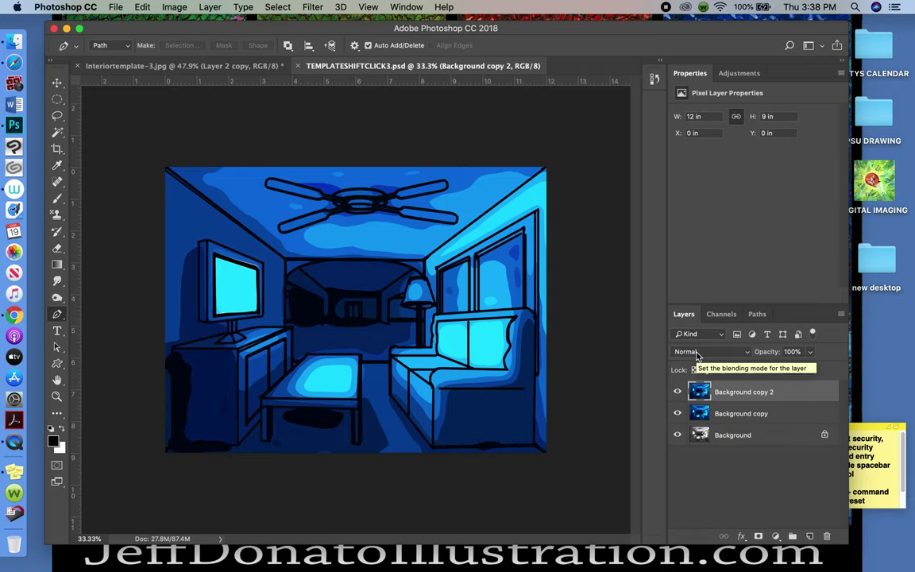
Hide Background copy and Background copy 2 in the example, select its Background layer, and return to Interiortemplate-3.jpg.
click(677, 413)
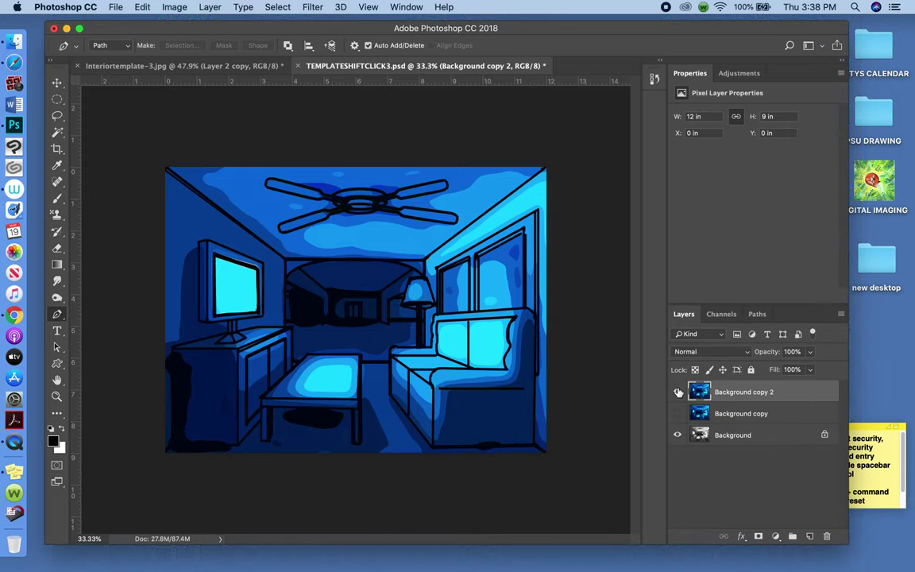
click(678, 392)
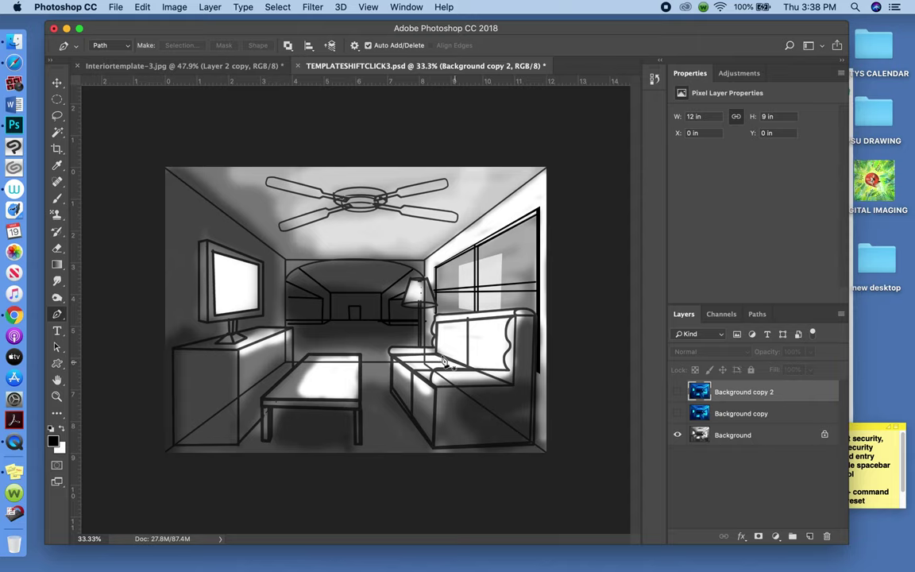
click(185, 63)
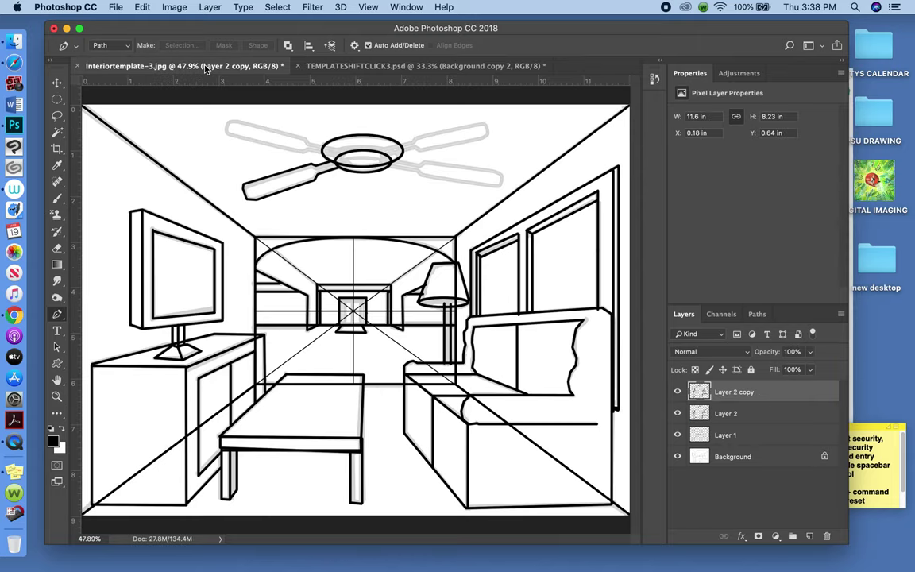
click(370, 66)
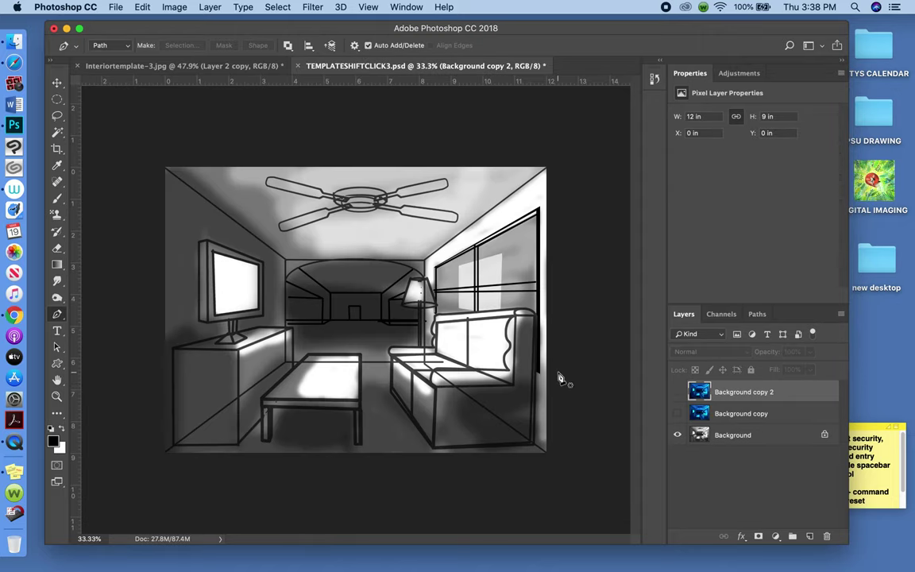
click(727, 435)
click(213, 67)
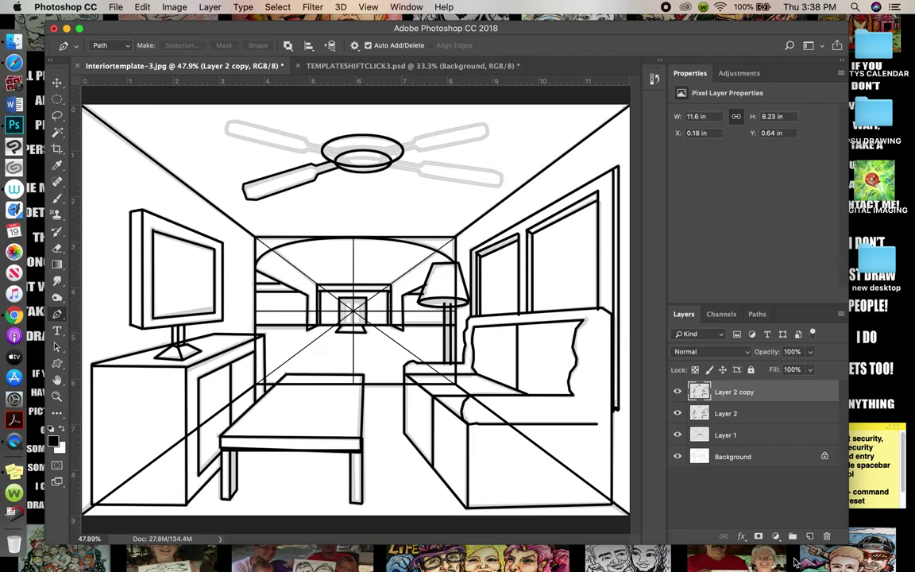
Add a new Layer 3 and fill it with 50% Gray.
click(810, 537)
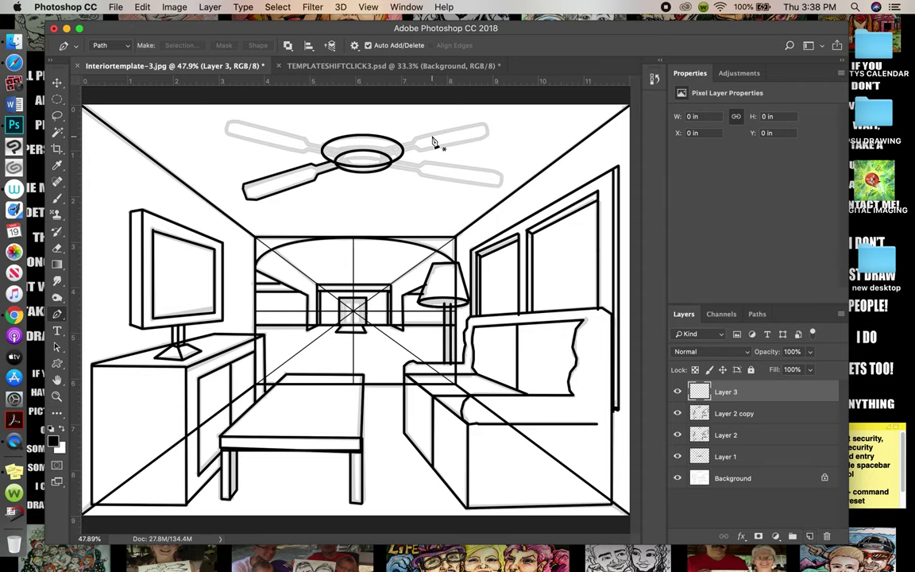
click(143, 7)
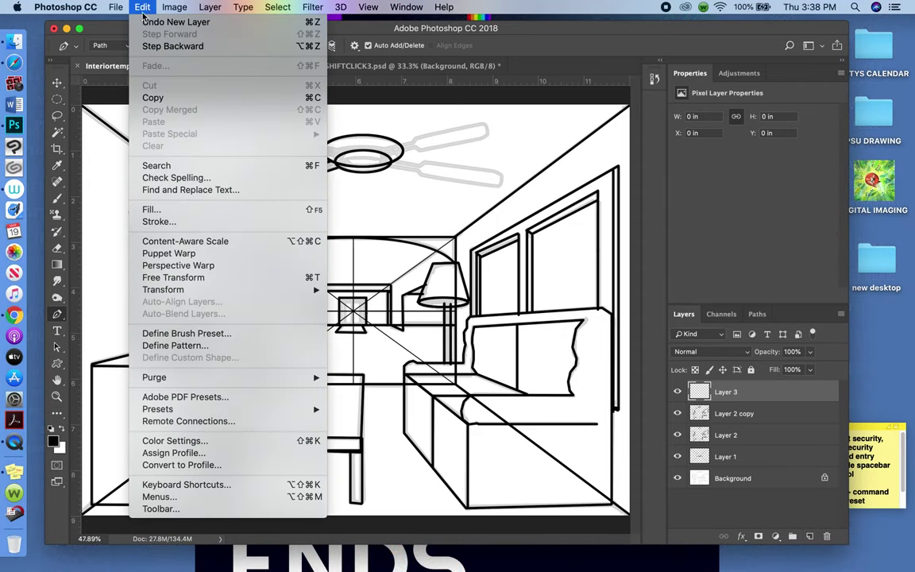
click(152, 209)
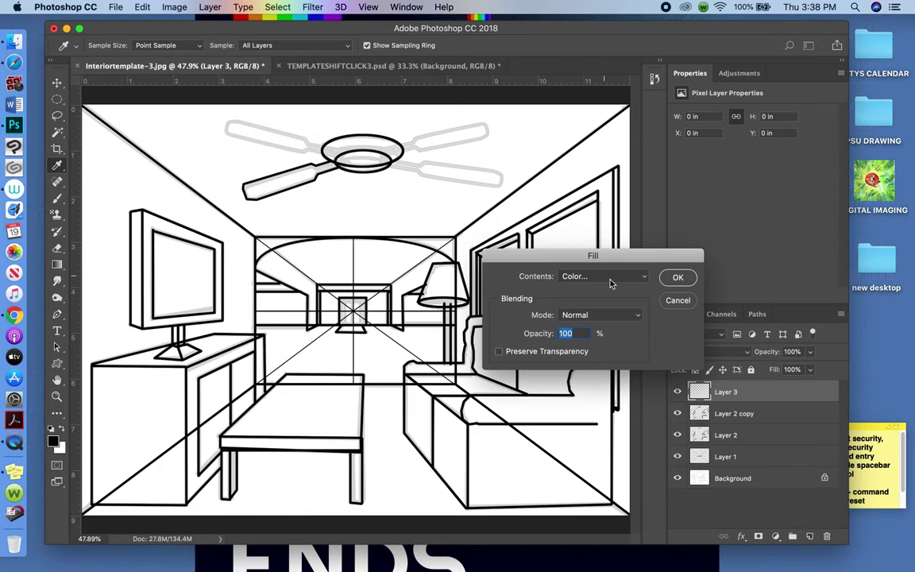
click(628, 277)
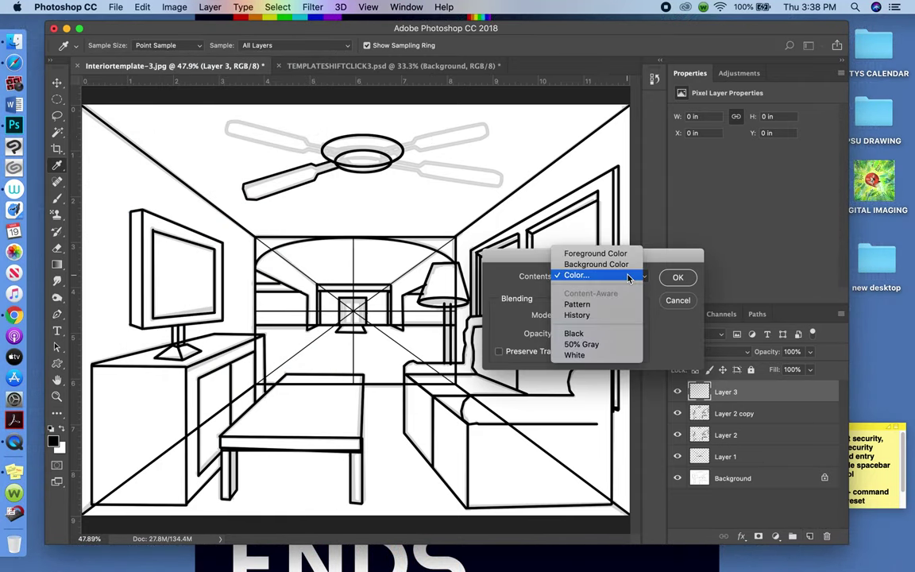
click(596, 344)
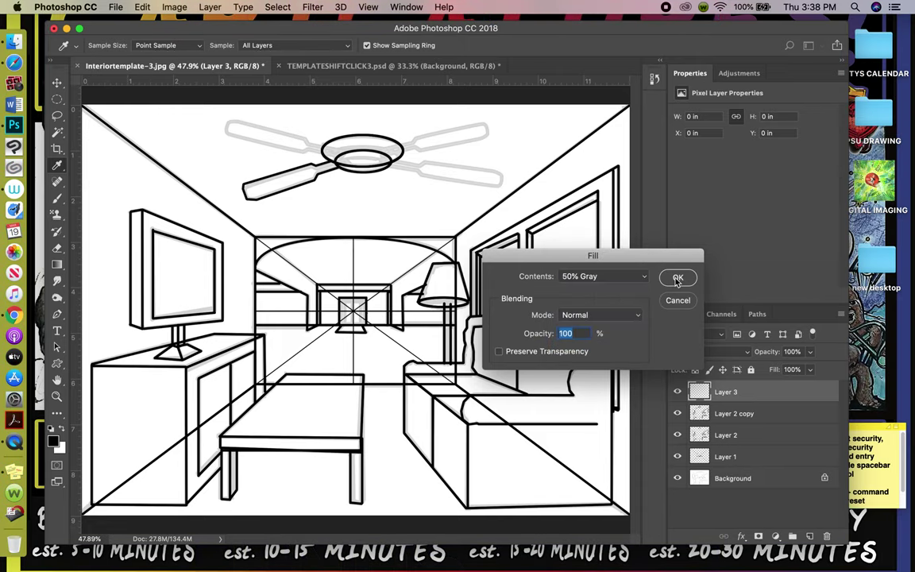
click(678, 277)
key(p)
Set Layer 3 to Multiply and add an empty Layer 4 above it.
click(725, 353)
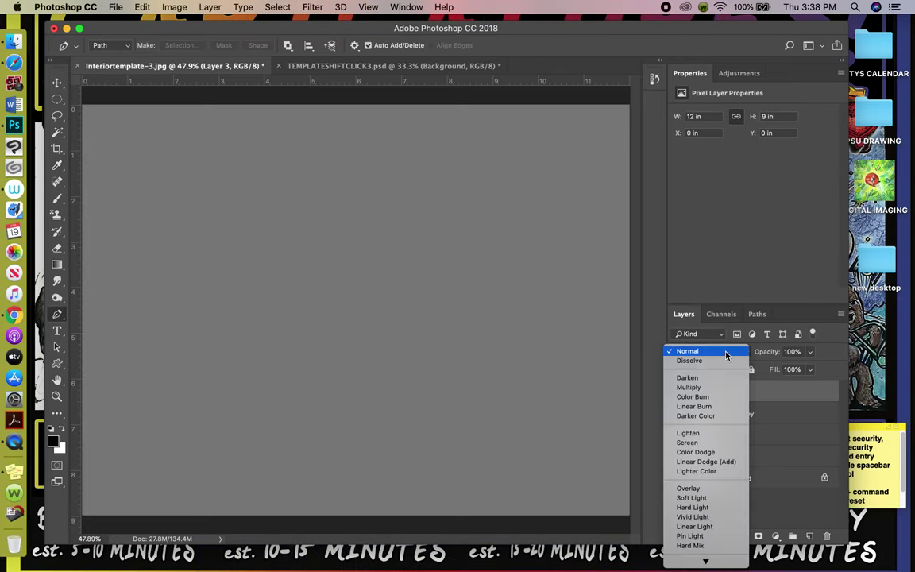
click(719, 387)
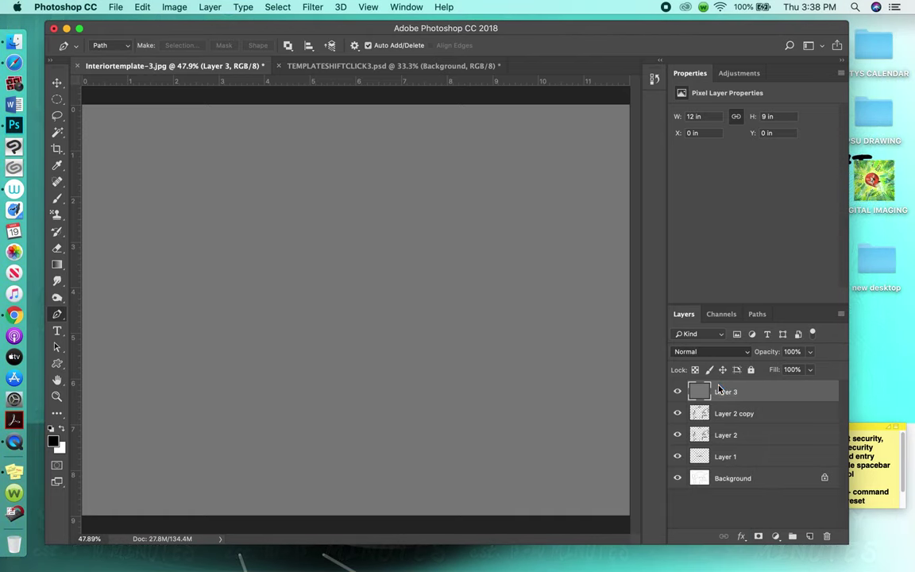
click(809, 537)
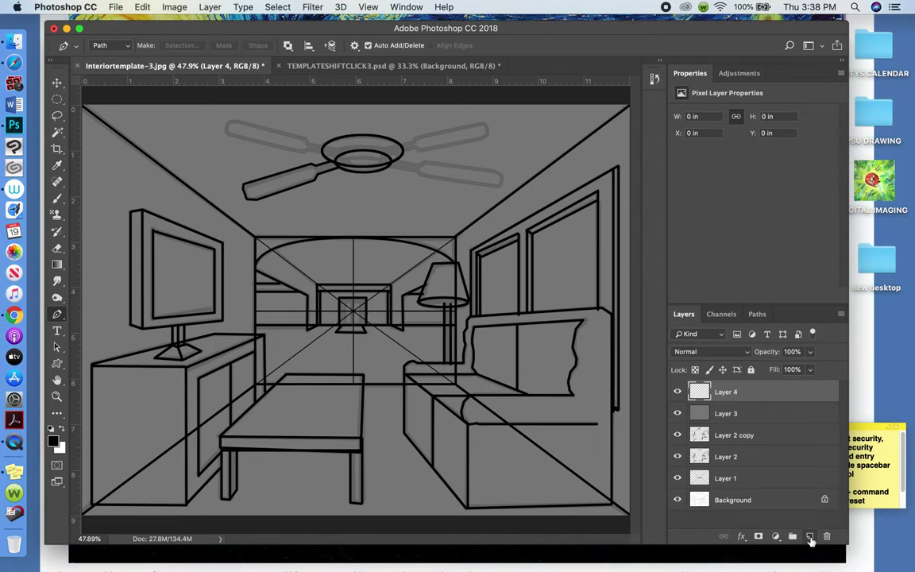
Set Layer 4's blend mode to Overlay and pick the Brush tool.
click(719, 351)
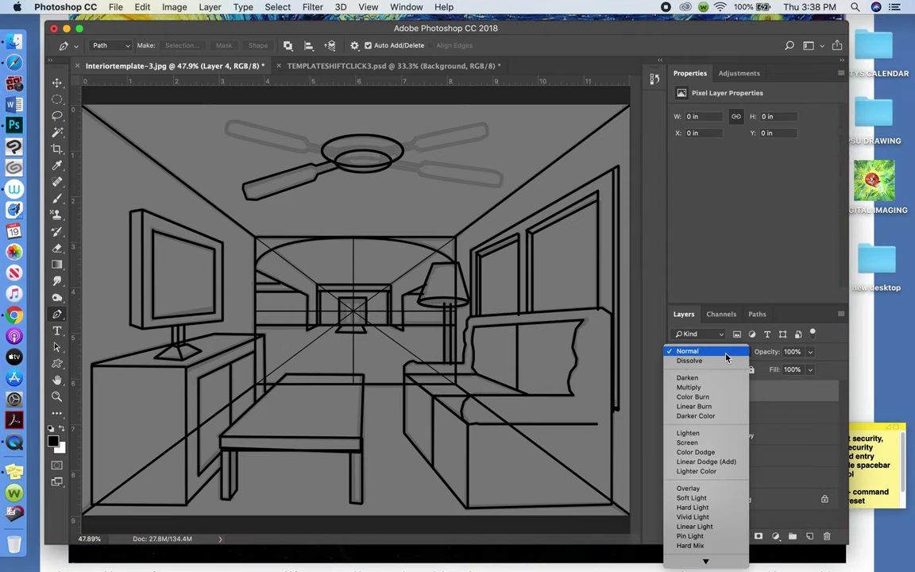
click(701, 487)
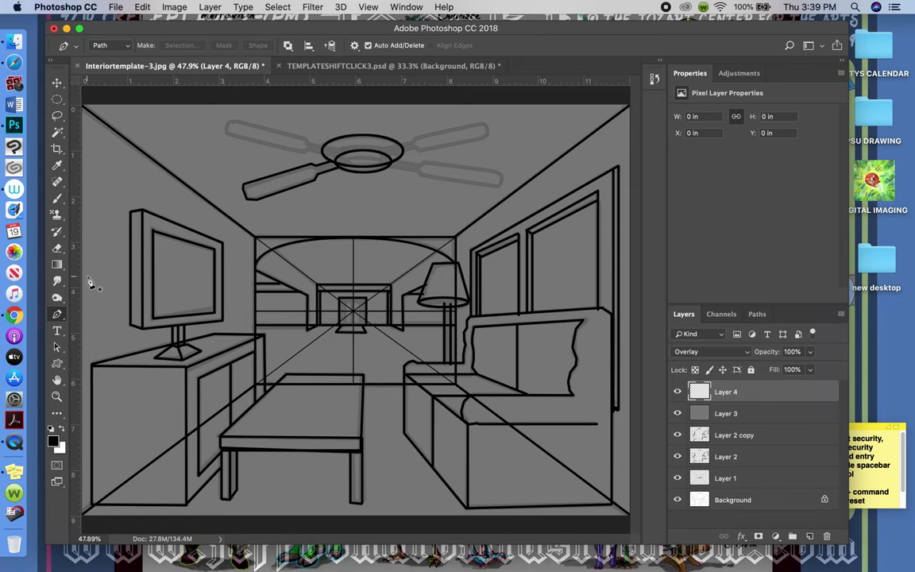
click(57, 198)
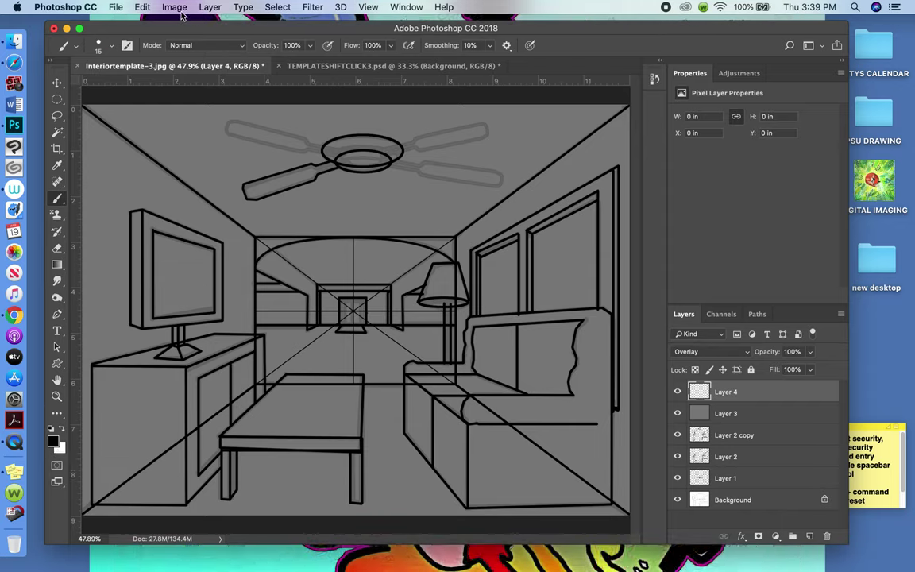
Make the brush 63 px with 12% hardness, then undo a trial shadow stroke.
click(100, 46)
drag(122, 85, 141, 85)
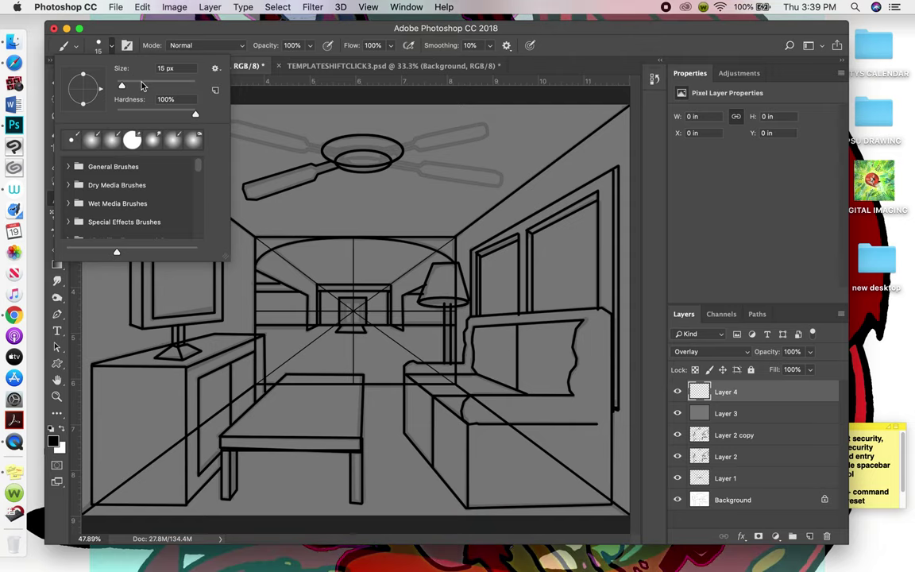
mouse_move(183, 112)
mouse_down()
mouse_move(196, 118)
mouse_move(126, 118)
mouse_up()
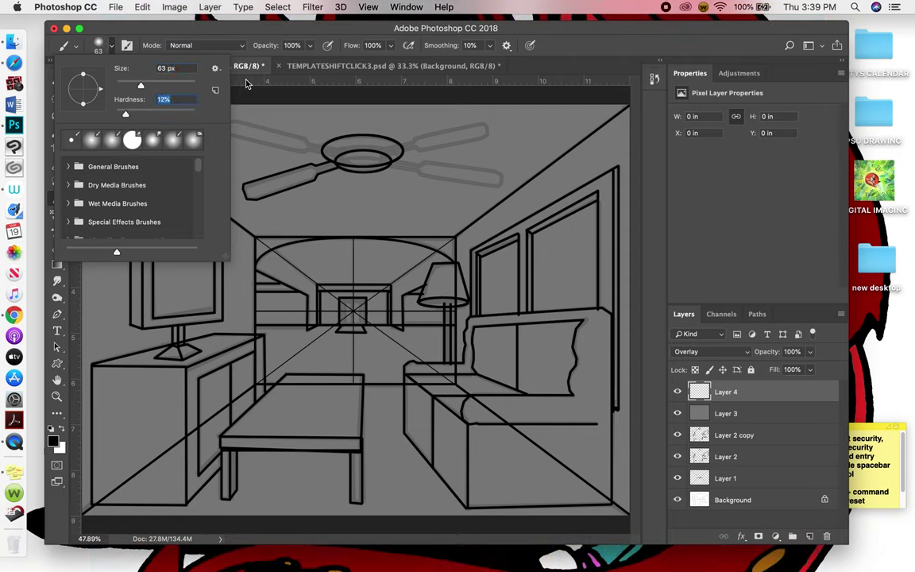
key(Return)
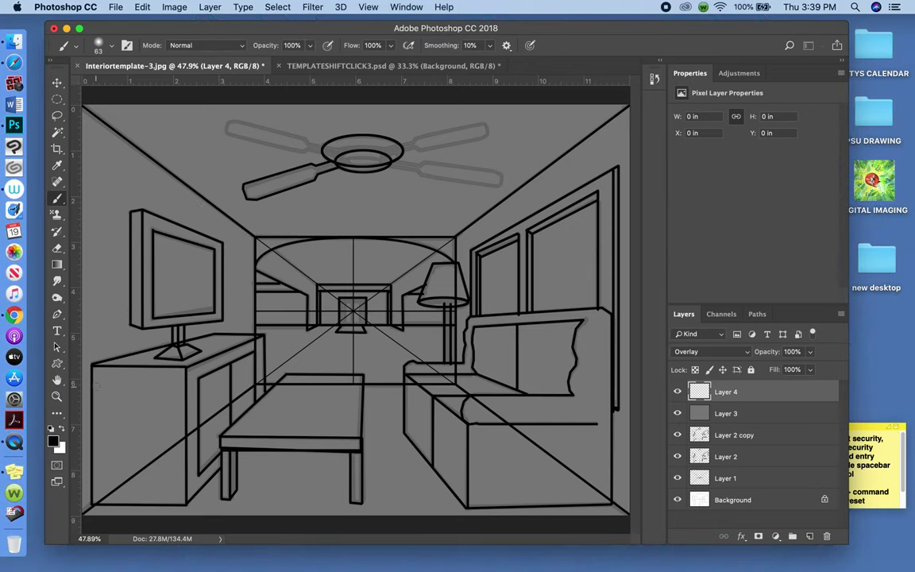
mouse_move(123, 315)
mouse_down()
mouse_move(123, 278)
mouse_move(125, 327)
mouse_move(171, 329)
mouse_up()
key(super+alt+z)
key(super+alt+z)
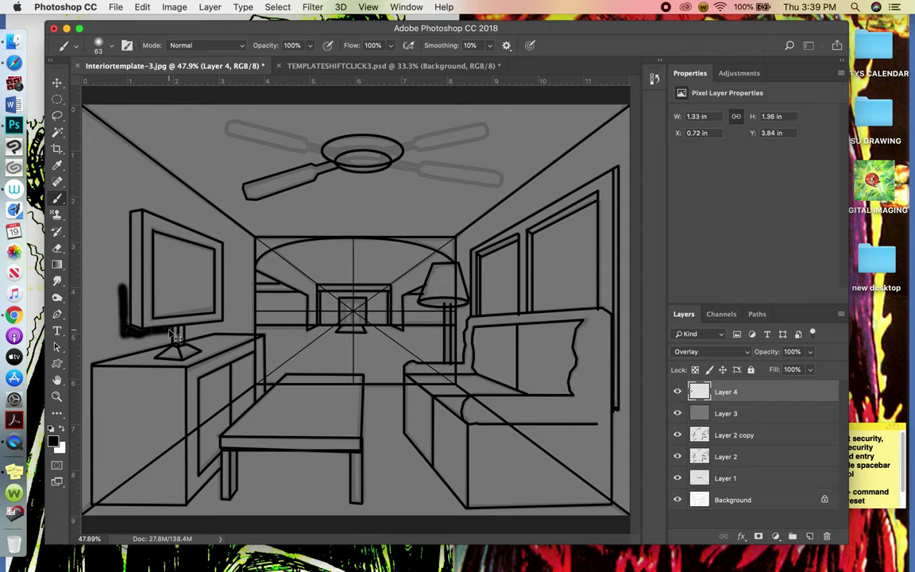
Lower the brush opacity to 21% and enlarge the brush to 100.
click(309, 45)
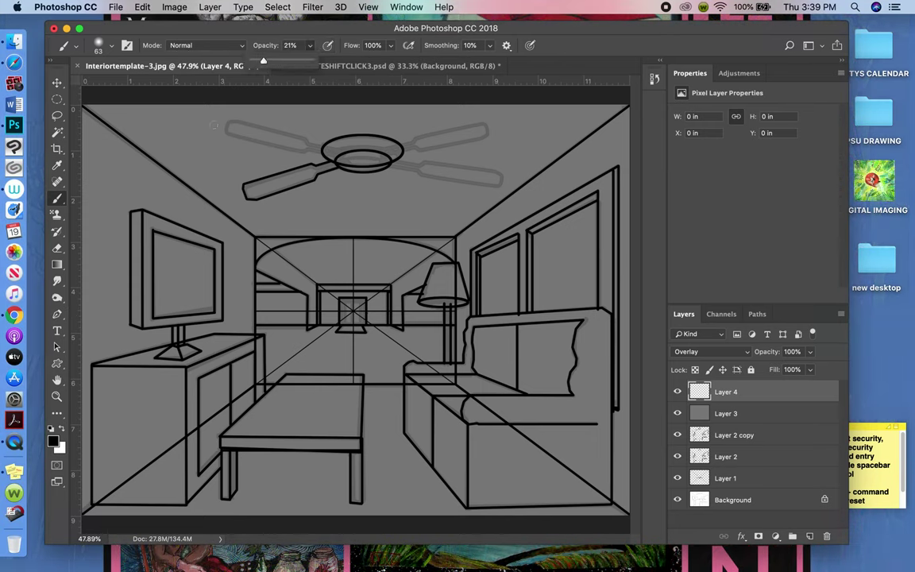
drag(263, 60, 263, 60)
key(bracketright)
key(bracketright)
key(bracketright)
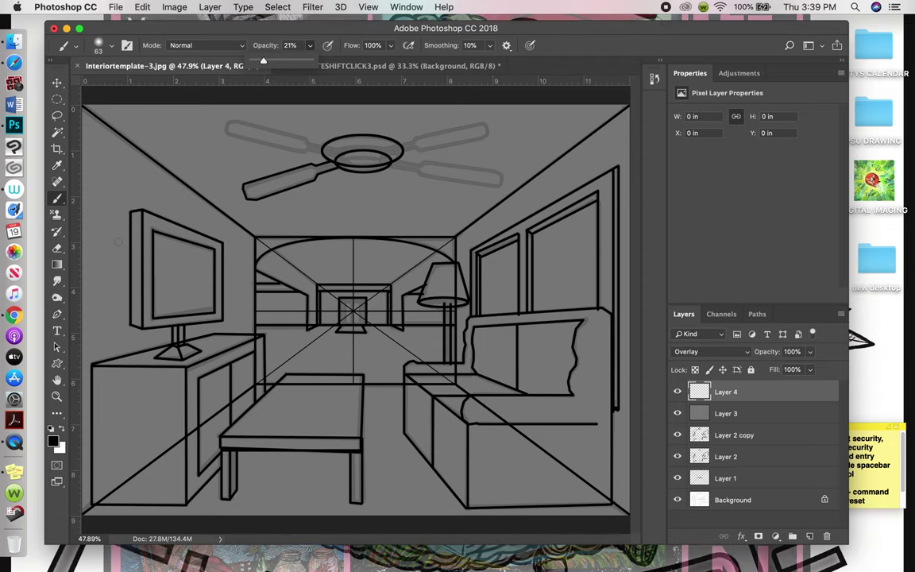
key(bracketright)
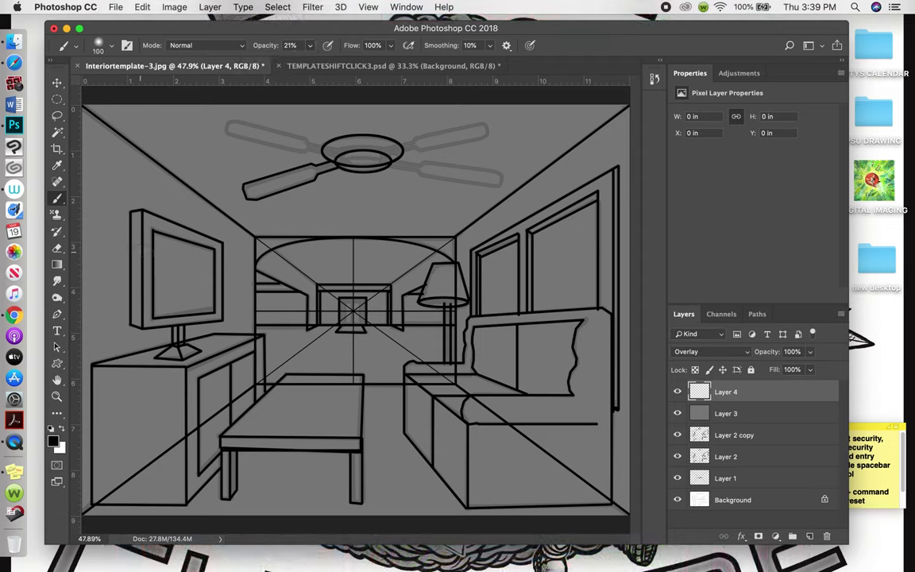
Paint soft shadows beside the TV and along the room's left edge, then view TEMPLATESHIFTCLICK3.psd.
mouse_move(121, 224)
mouse_down()
mouse_move(126, 334)
mouse_move(149, 303)
mouse_up()
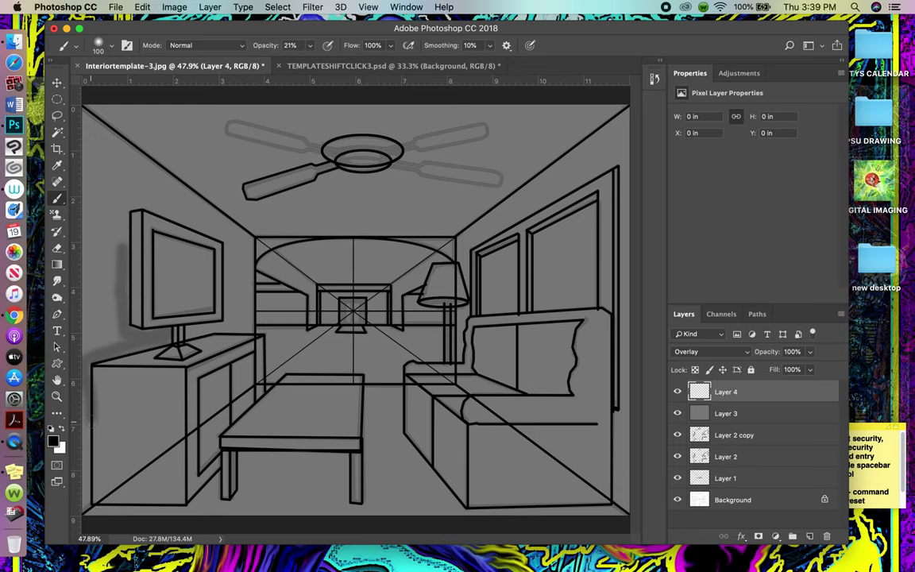
drag(82, 435, 83, 343)
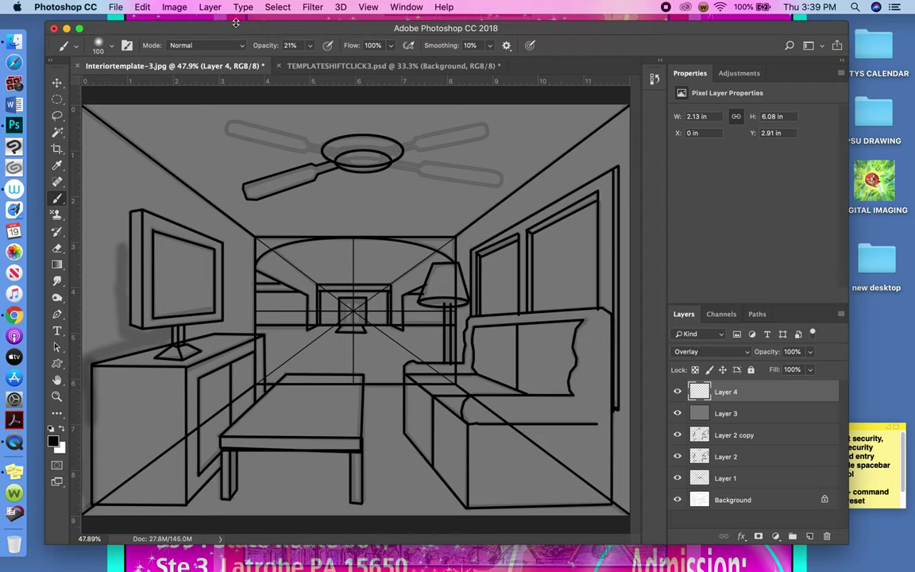
click(376, 70)
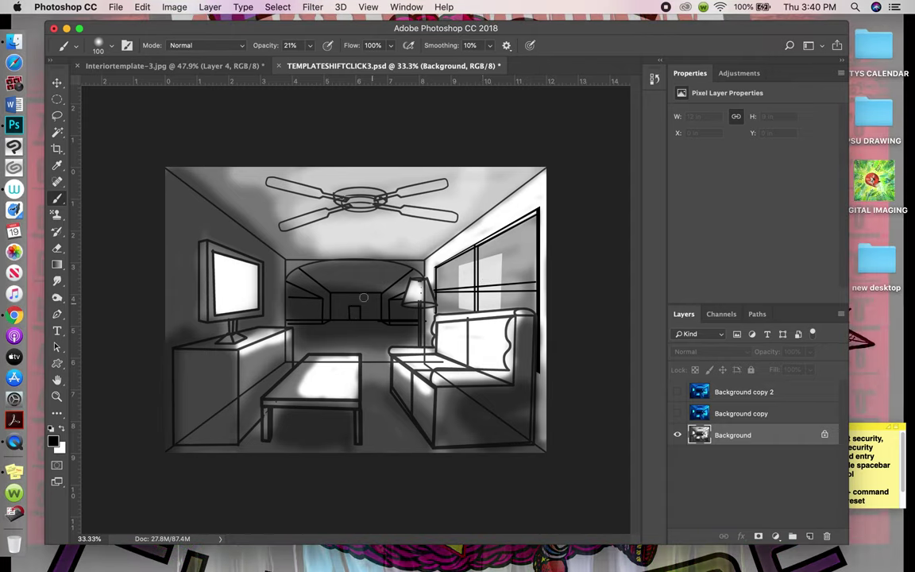
click(191, 66)
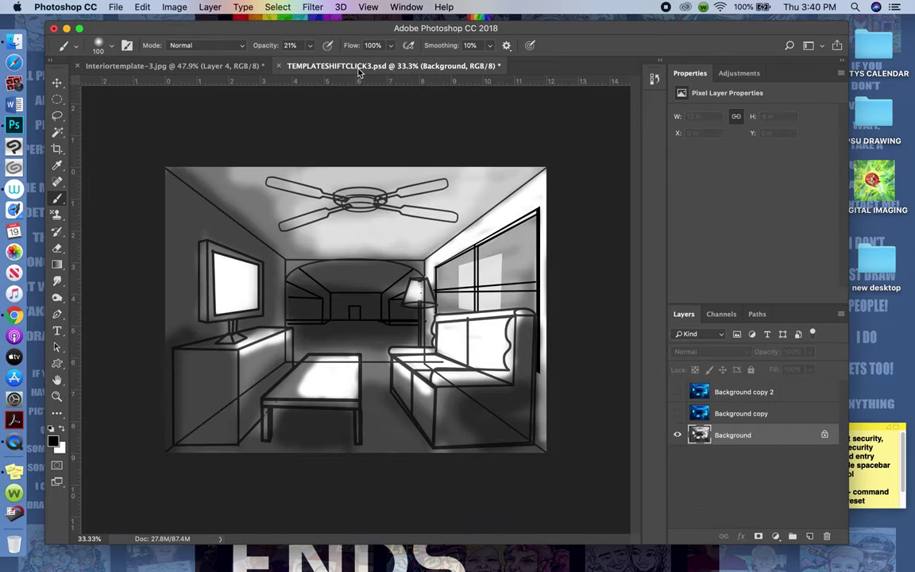
click(323, 64)
click(778, 455)
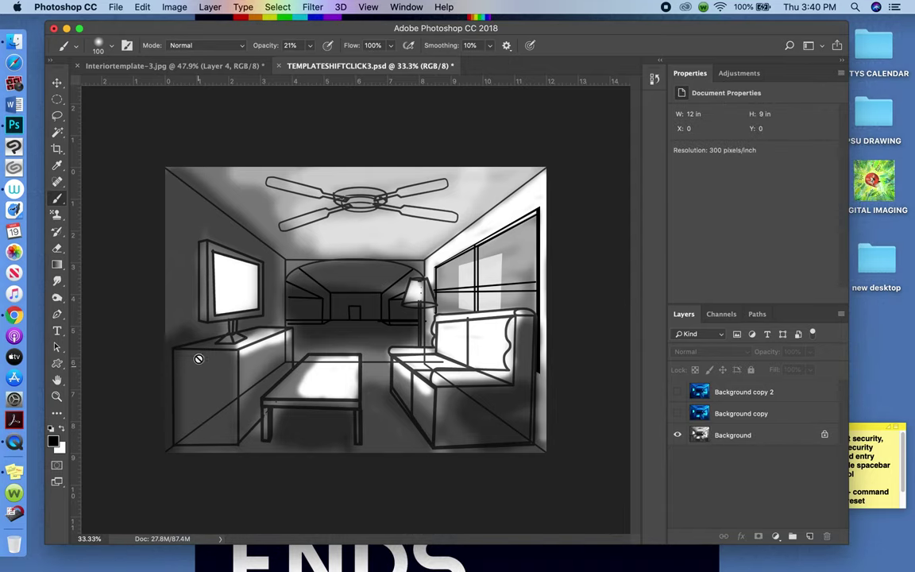
Show Background copy and Background copy 2 in the example, then return to Interiortemplate-3.jpg.
click(678, 413)
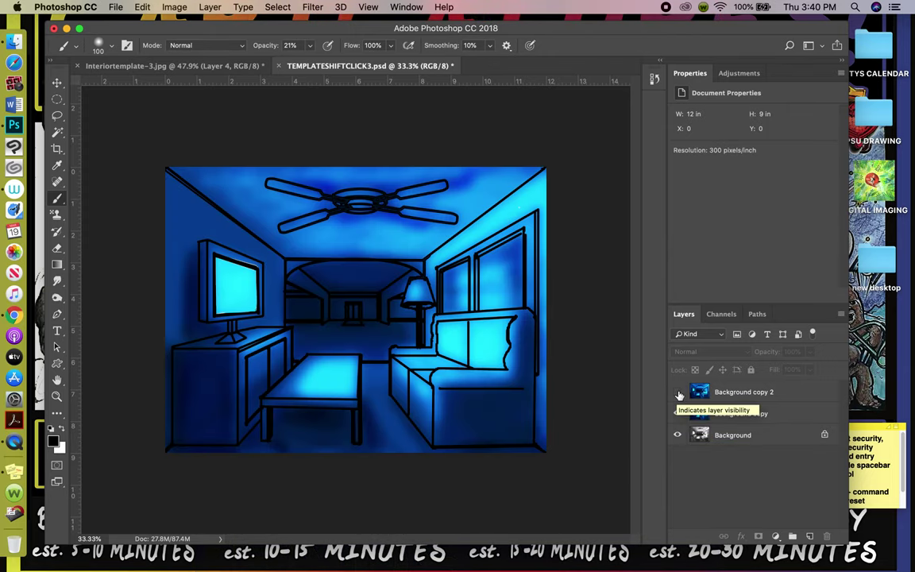
click(677, 393)
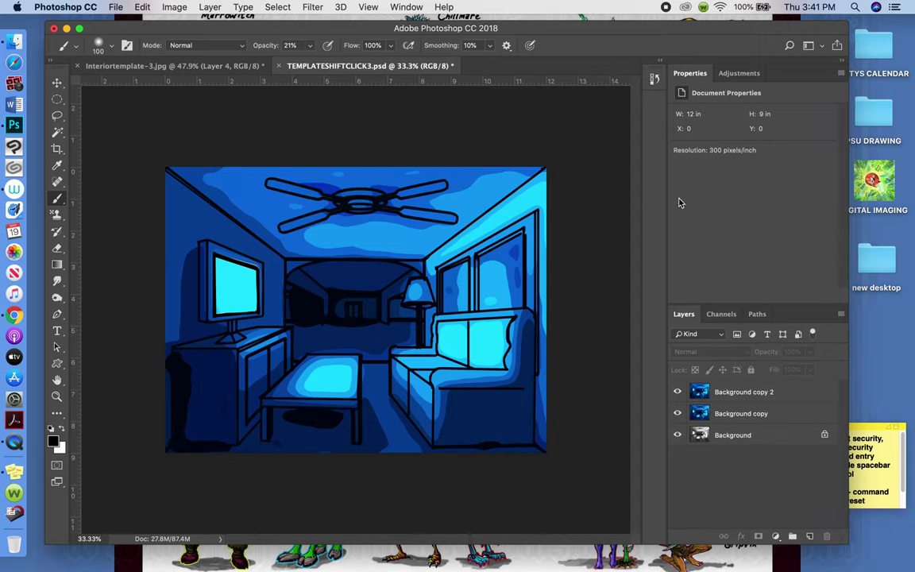
click(226, 65)
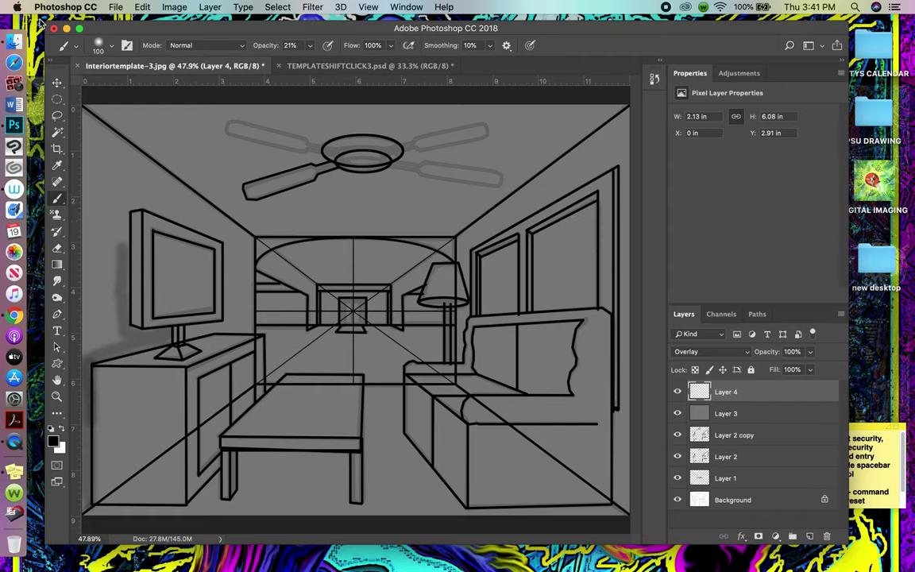
Minimise Photoshop and start a new screen recording from QuickTime Player.
click(66, 29)
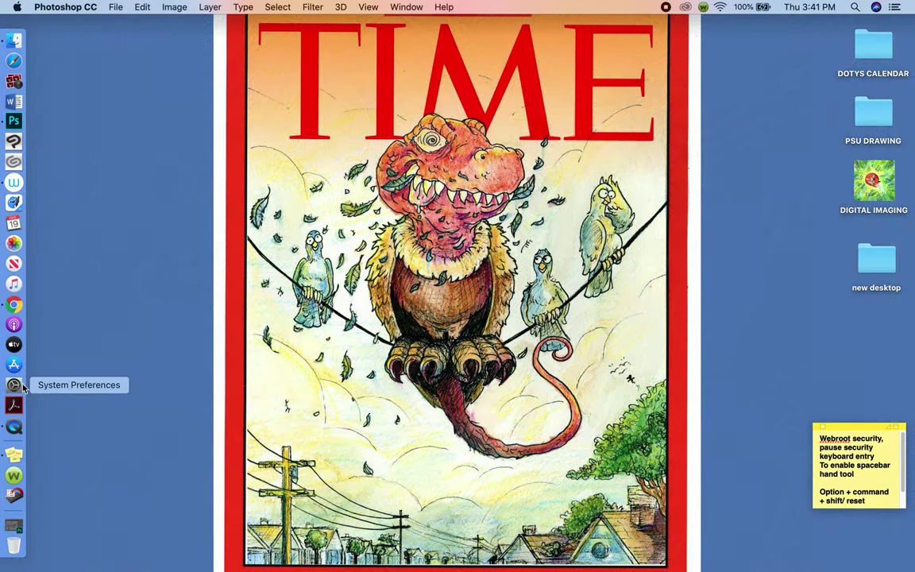
click(14, 427)
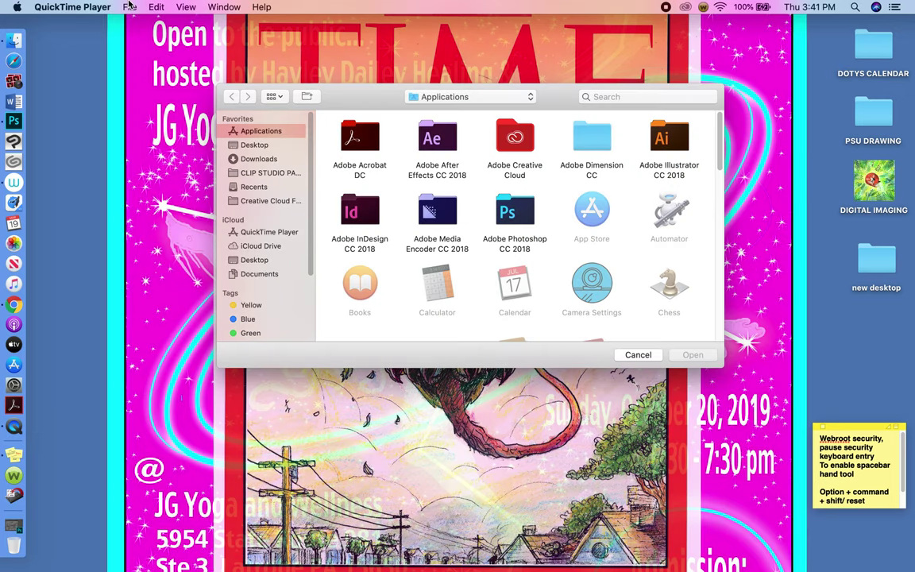
click(129, 7)
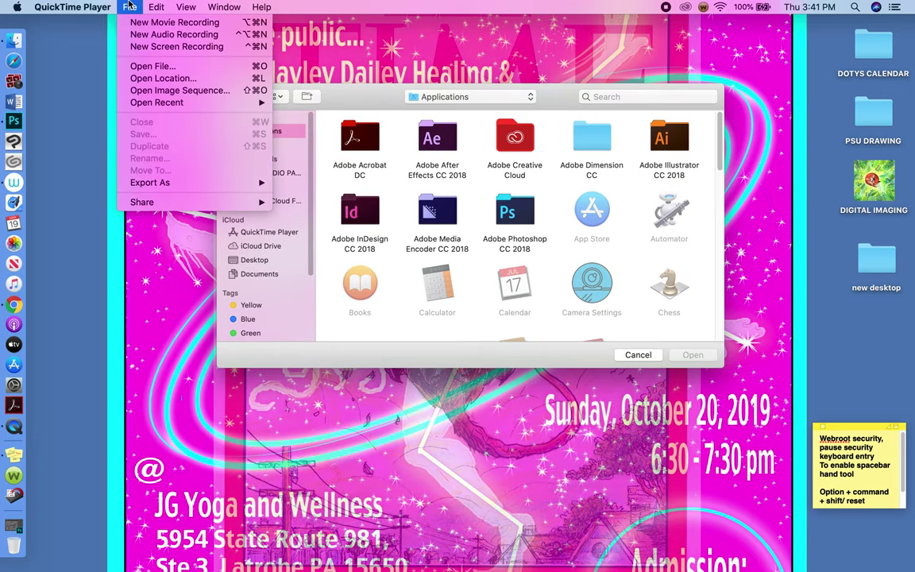
click(140, 46)
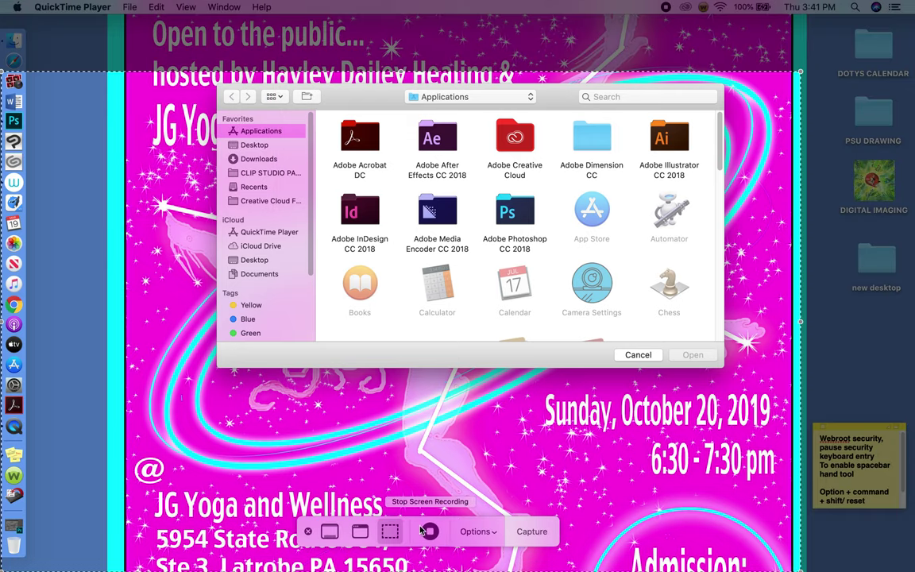